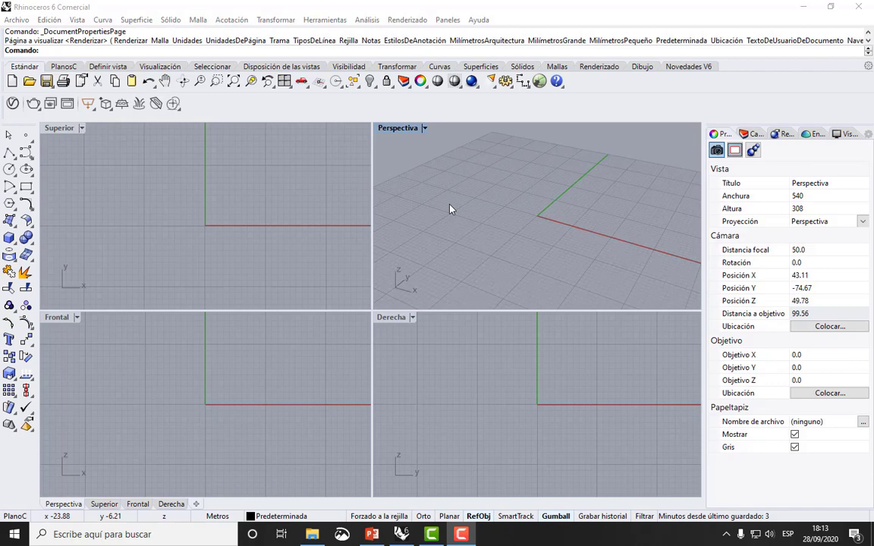
# - Examine the renderers available under the current renderer setting
pyautogui.click(410, 20)
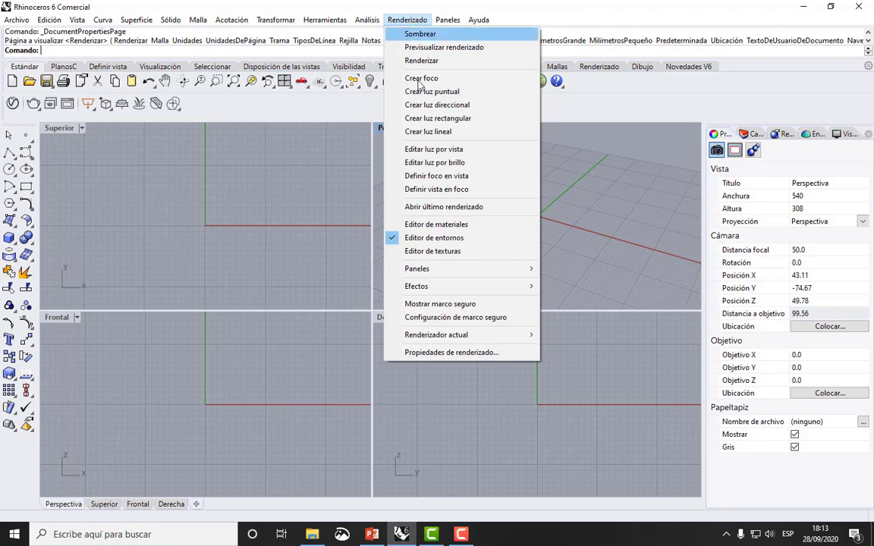
pyautogui.moveTo(453, 334)
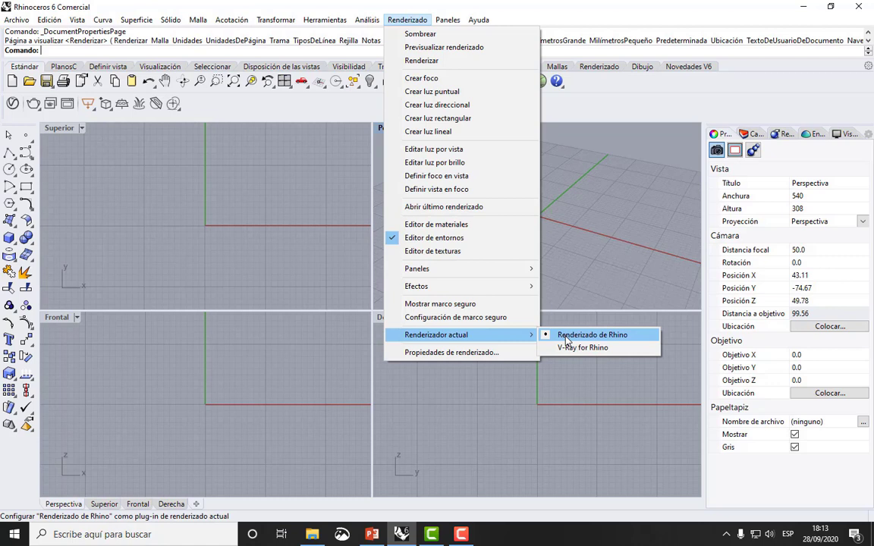
pyautogui.click(598, 241)
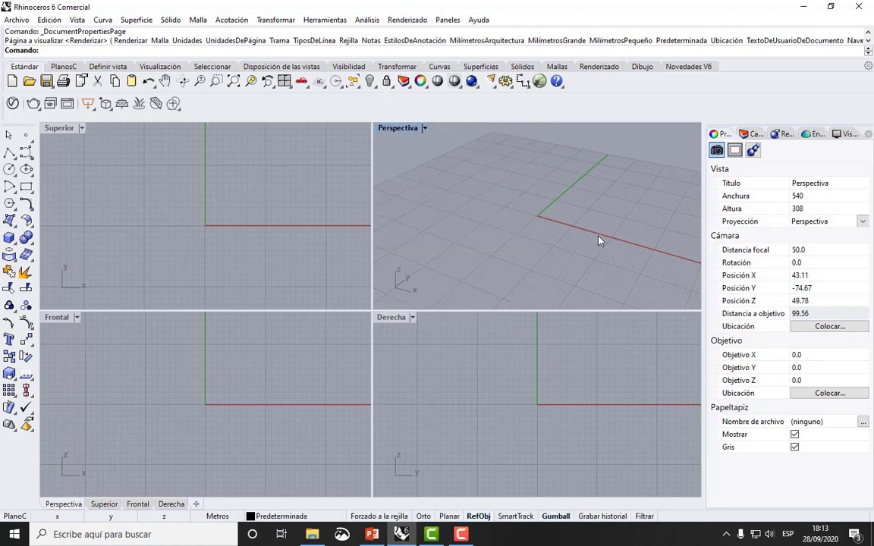
# - Show the rendering settings in the side panel
pyautogui.click(779, 134)
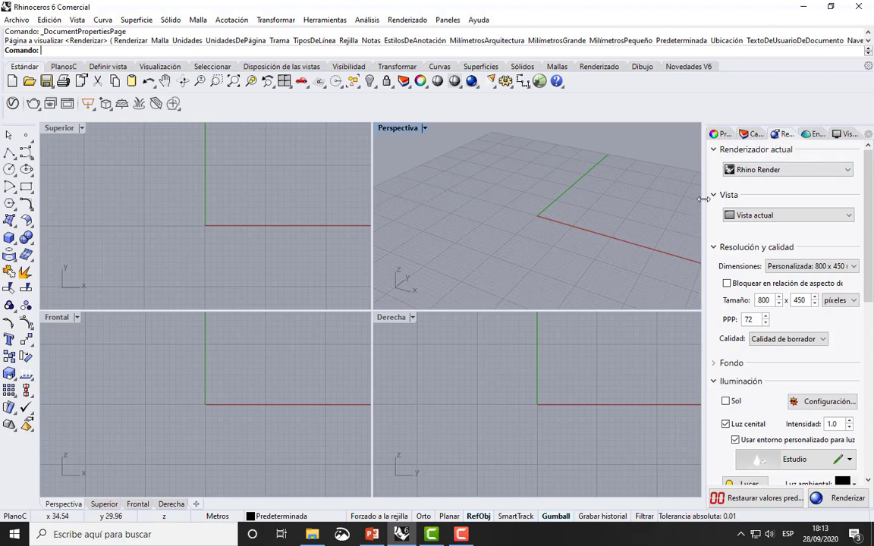
pyautogui.moveTo(705, 199); pyautogui.dragTo(704, 199)
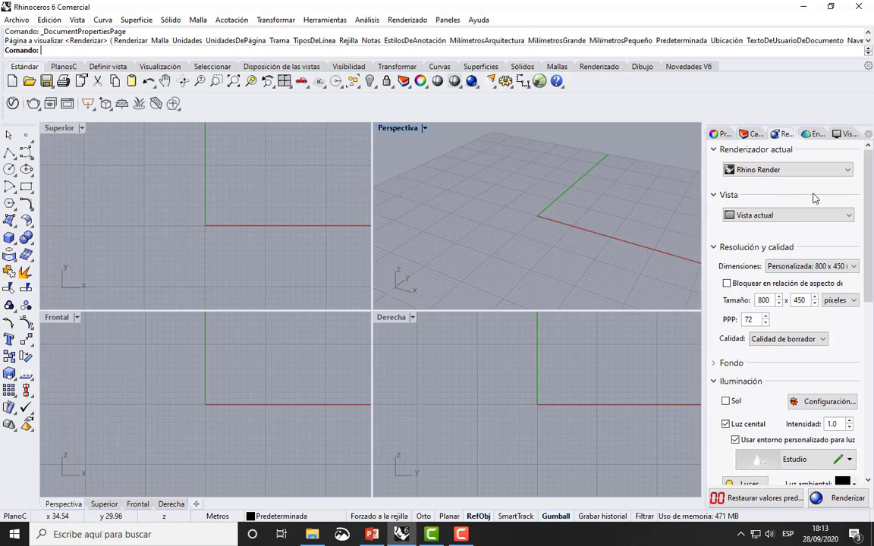
pyautogui.moveTo(870, 185); pyautogui.dragTo(872, 156)
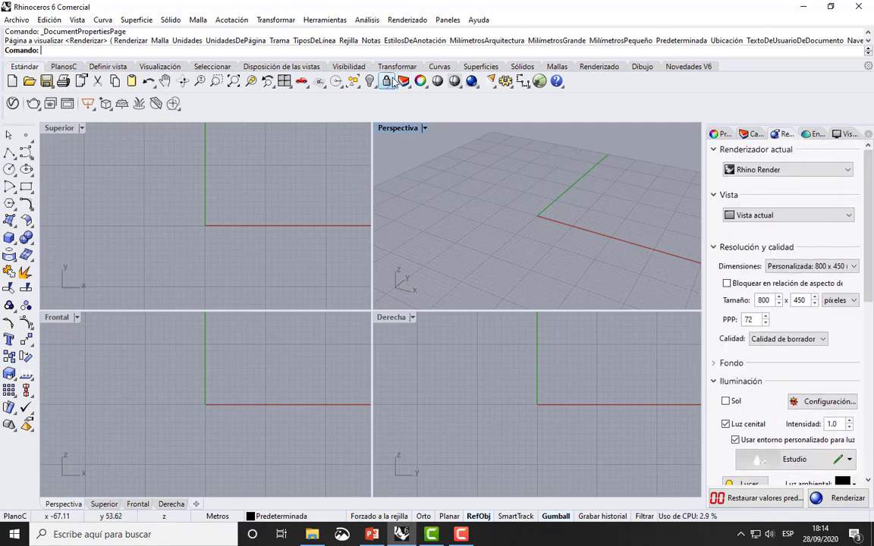
# - Open the material editor (Editor de materiales) and move its floating window slightly aside
pyautogui.click(407, 20)
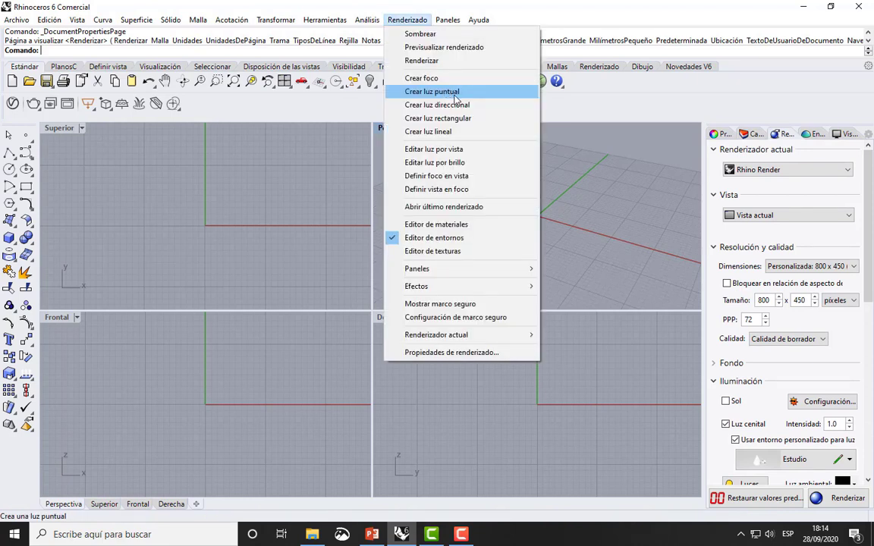
pyautogui.click(409, 20)
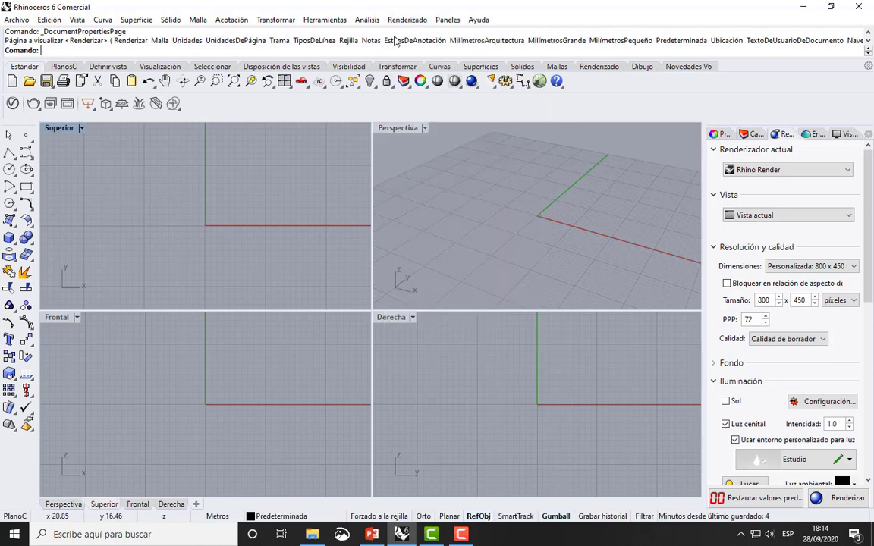
pyautogui.click(414, 22)
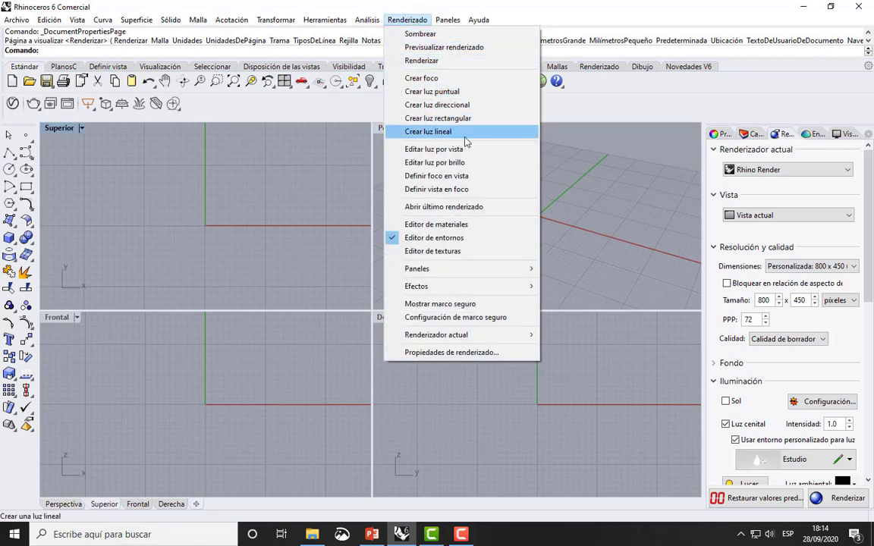
pyautogui.click(458, 229)
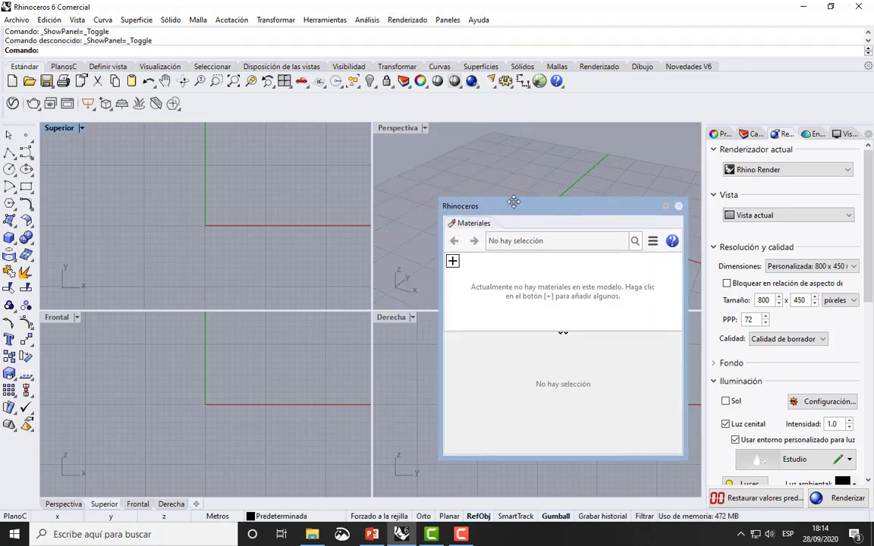
pyautogui.moveTo(513, 201); pyautogui.dragTo(496, 178)
# - Display the environment editor (Editor de entornos) and close the floating Materiales window
pyautogui.click(395, 20)
pyautogui.click(432, 236)
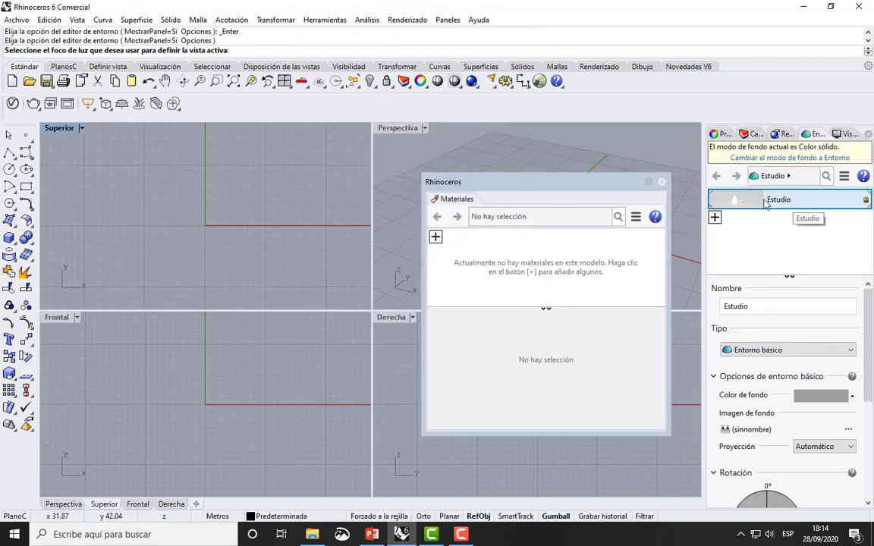
pyautogui.moveTo(620, 180); pyautogui.dragTo(526, 178)
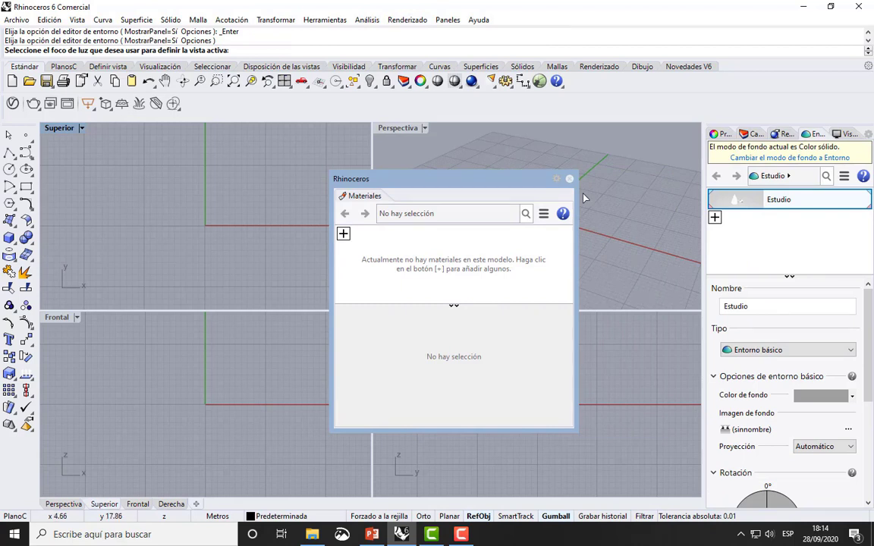
pyautogui.click(570, 179)
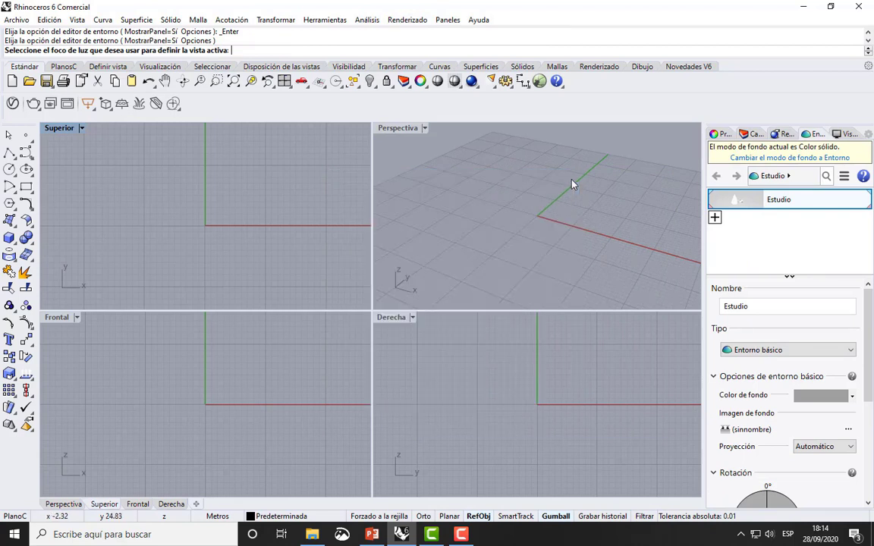
# - Return the side panel to the render settings and open the document's Renderizado properties, moving the dialog clear of them
pyautogui.click(784, 134)
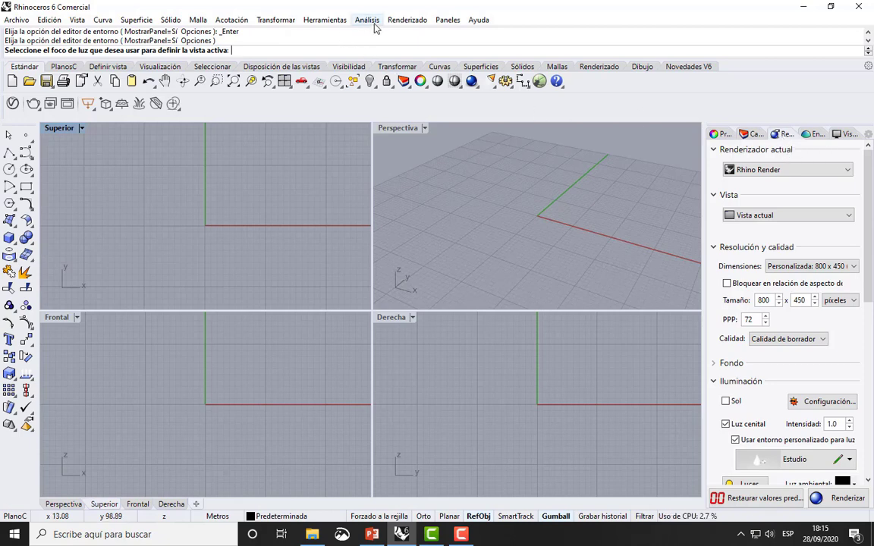
pyautogui.click(404, 20)
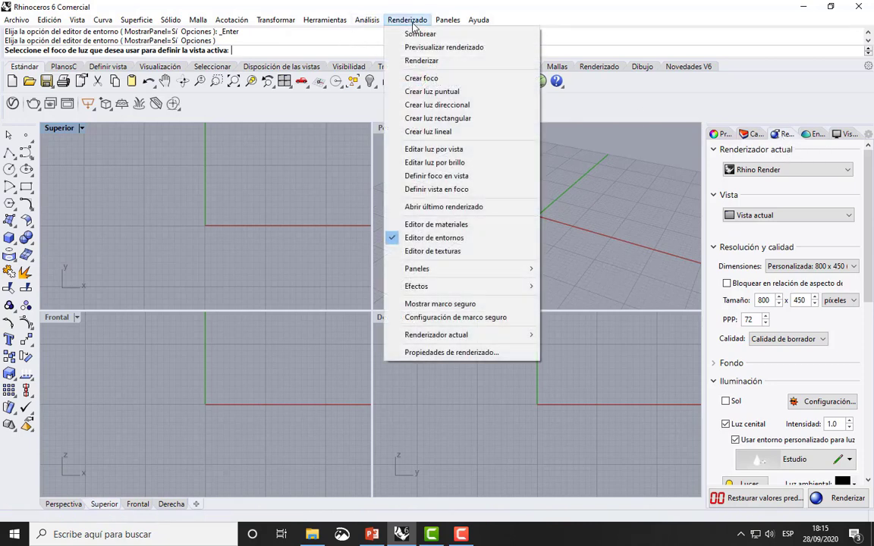
pyautogui.click(442, 354)
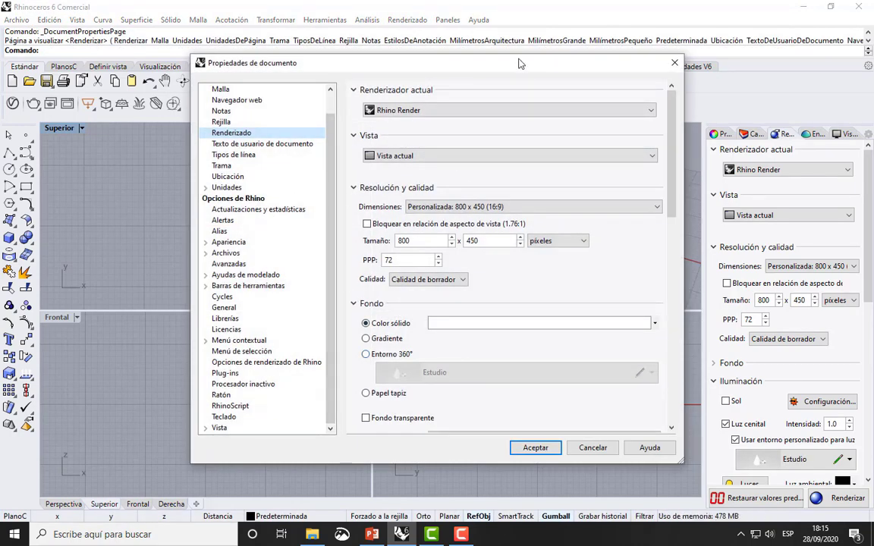
pyautogui.moveTo(518, 63); pyautogui.dragTo(425, 87)
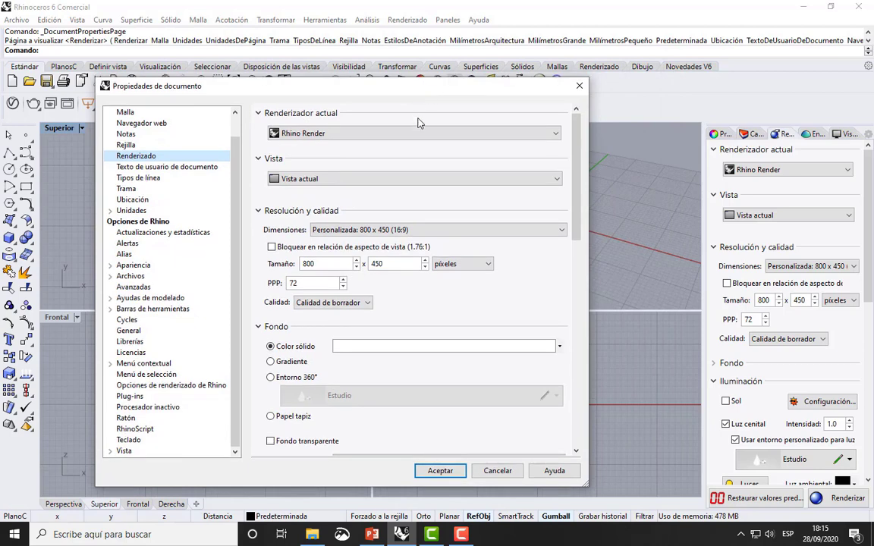
# - Collapse the Vista, Resolución y calidad, Fondo, Iluminación, Estructura alámbrica, and Interpolación y ajuste de color sections in the properties dialog
pyautogui.click(259, 160)
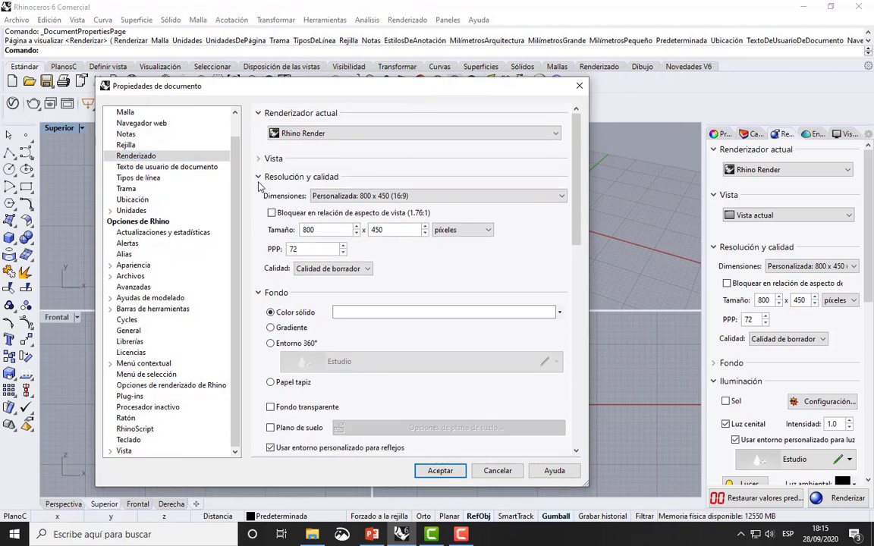
pyautogui.click(258, 179)
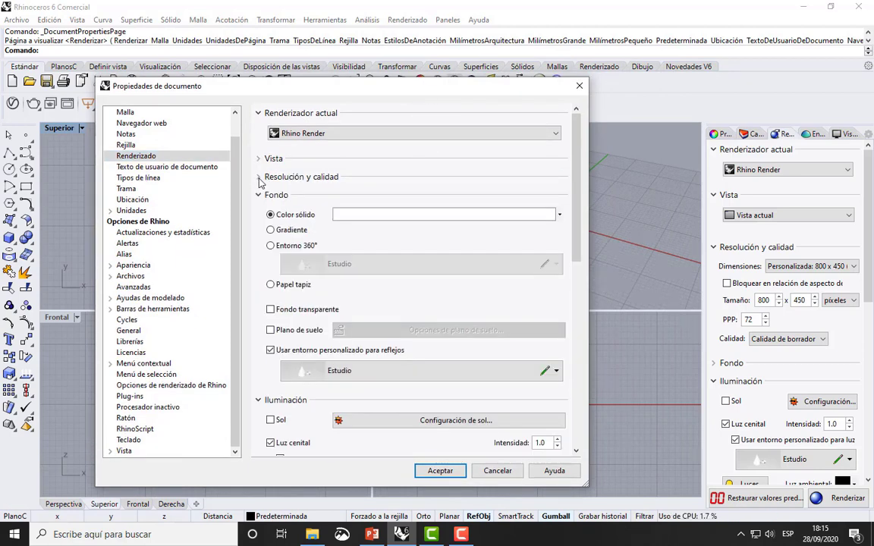
pyautogui.click(258, 195)
pyautogui.click(257, 214)
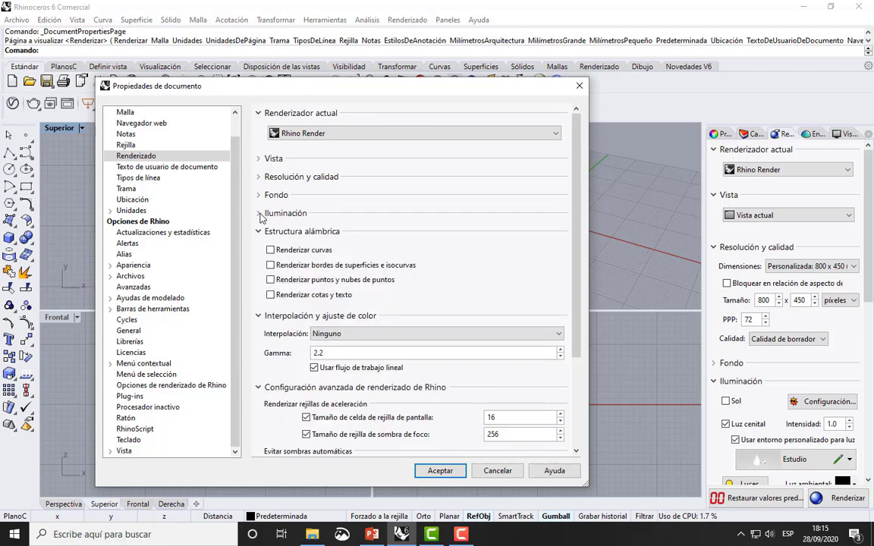
pyautogui.click(258, 232)
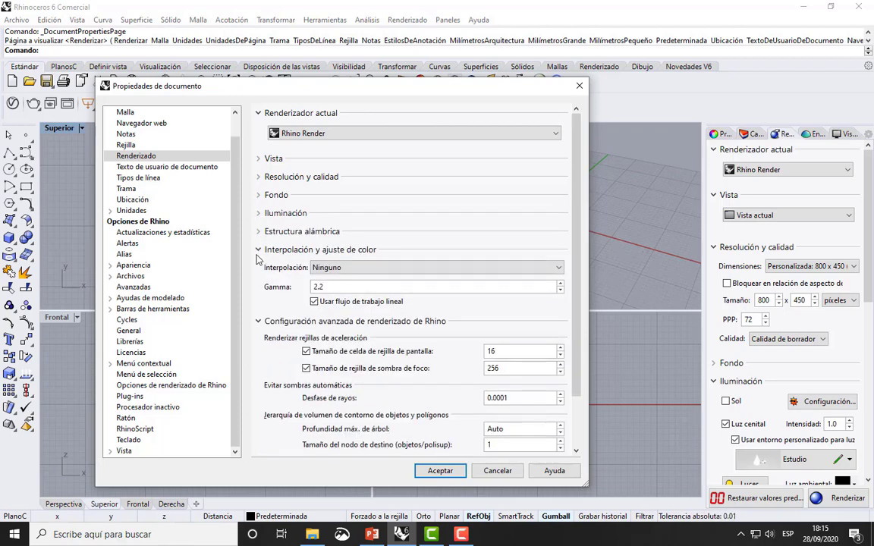
pyautogui.click(258, 249)
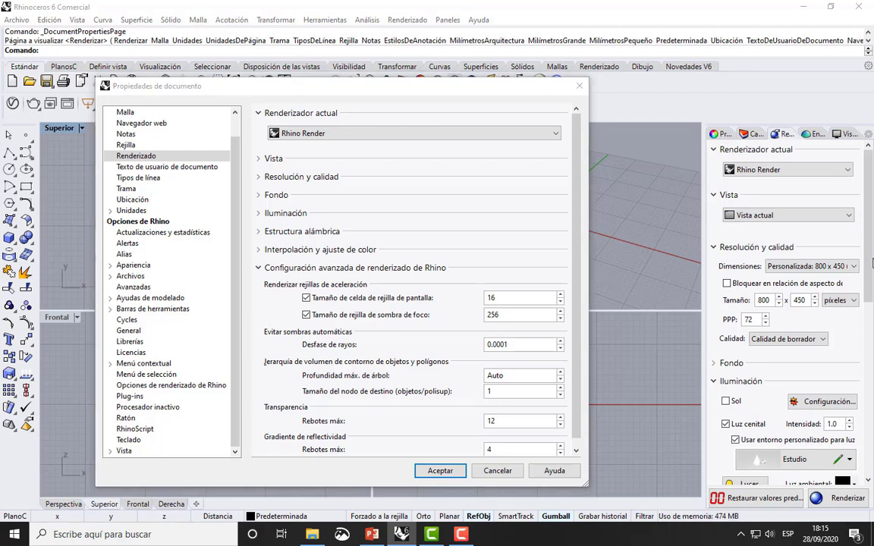
# - Expand the Vista and Resolución y calidad sections for comparison with the side panel, and accept the document properties
pyautogui.click(257, 159)
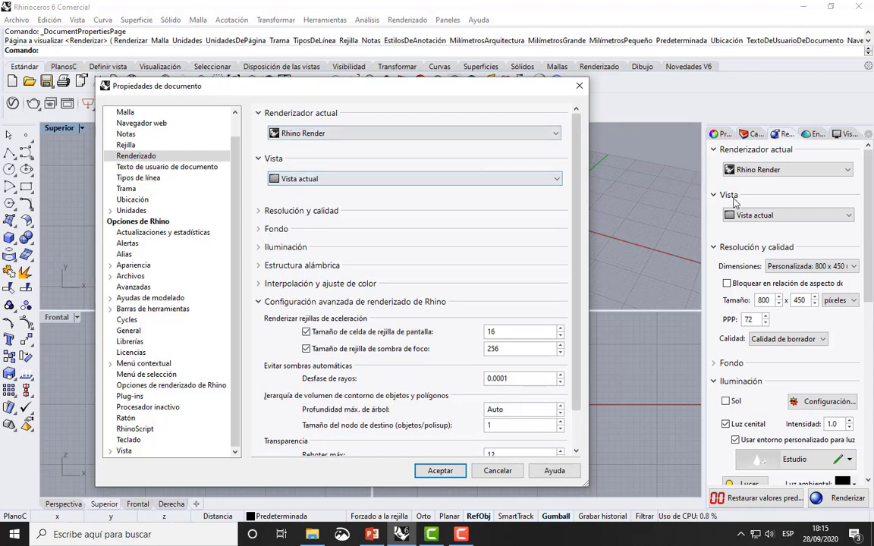
pyautogui.click(258, 212)
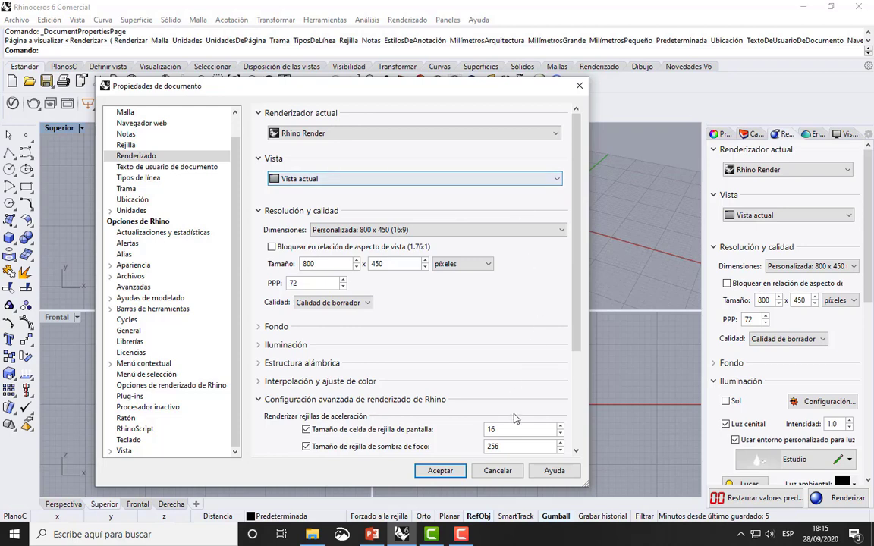
pyautogui.click(444, 471)
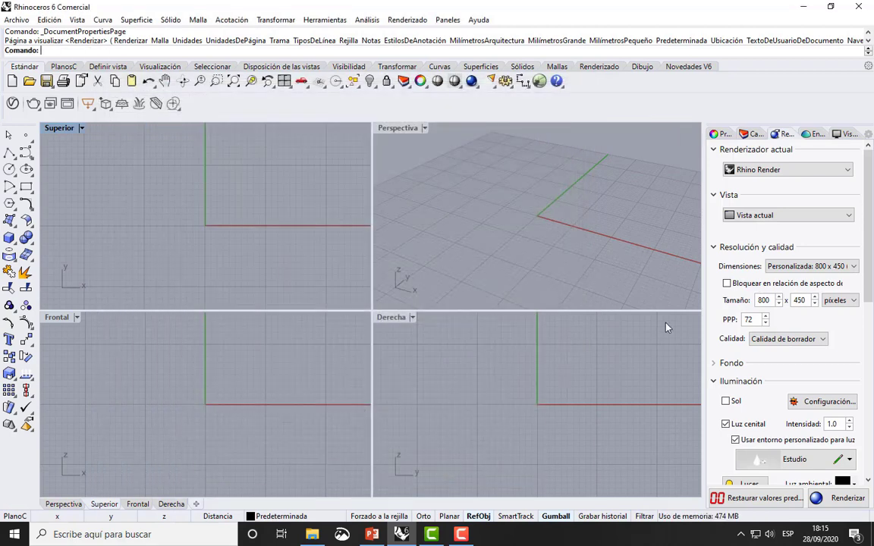
# - Examine the options for which view is rendered, leaving Vista actual selected
pyautogui.click(851, 217)
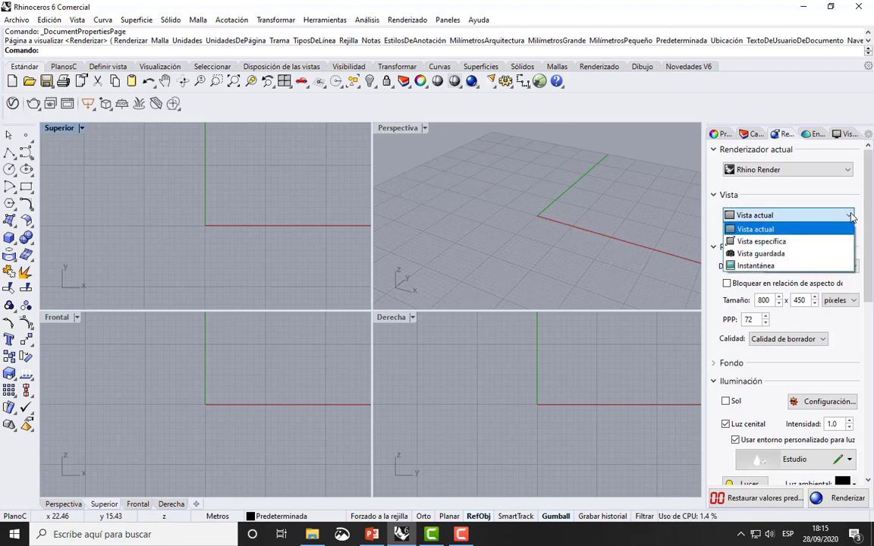
pyautogui.click(850, 217)
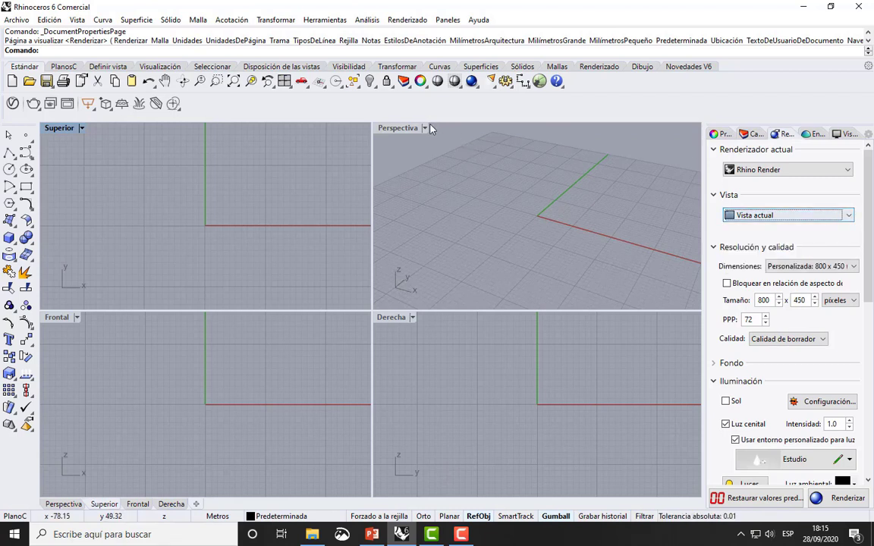
pyautogui.click(847, 216)
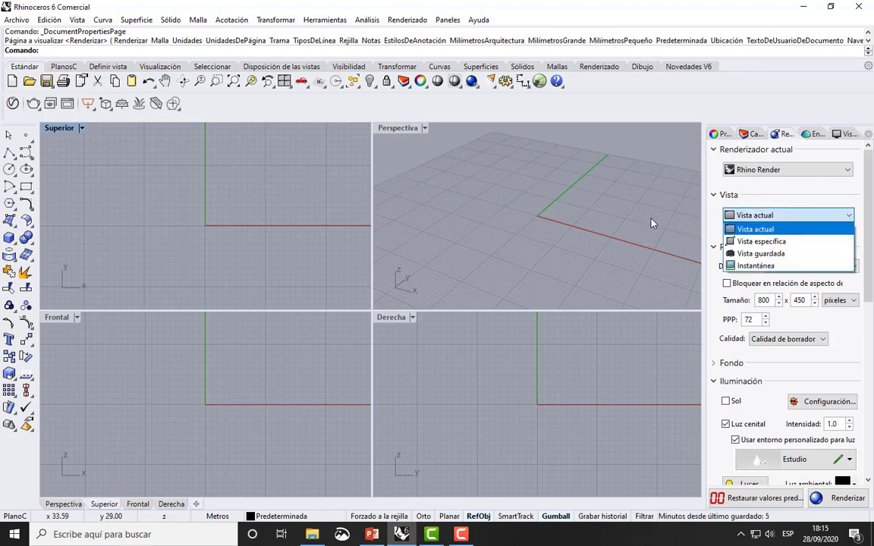
pyautogui.click(410, 133)
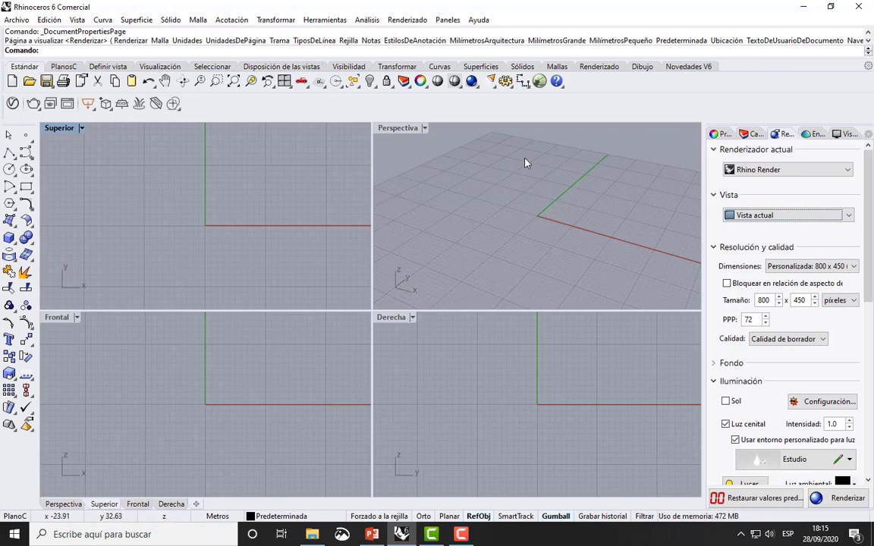
# - Maximize the Perspectiva viewport and restore the four-viewport layout
pyautogui.click(407, 133)
pyautogui.doubleClick(408, 130)
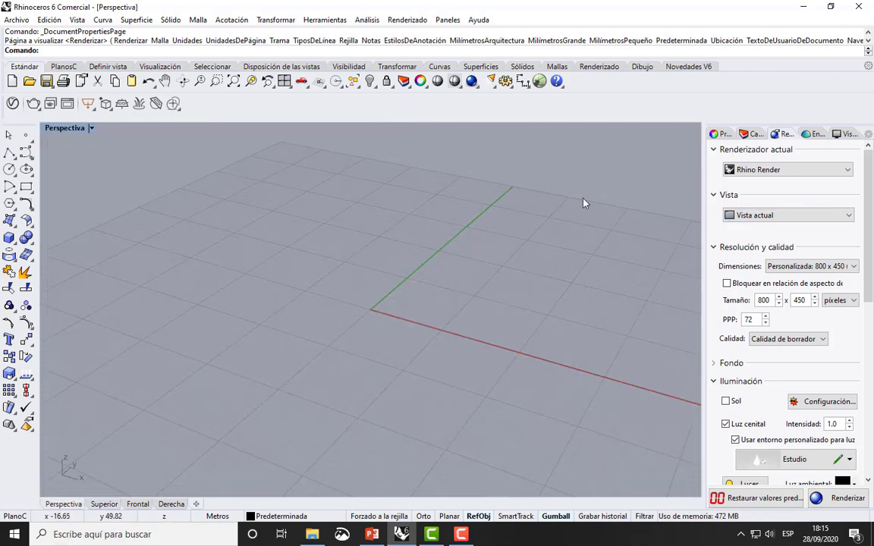
pyautogui.doubleClick(60, 129)
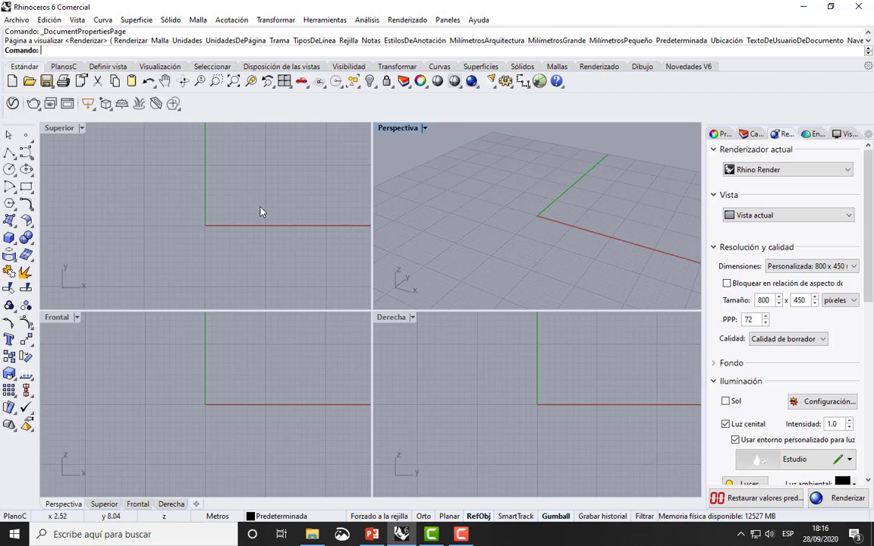
# - Review the Vista específica, Vista guardada and Instantánea alternatives for the render source, keeping Vista actual
pyautogui.click(849, 216)
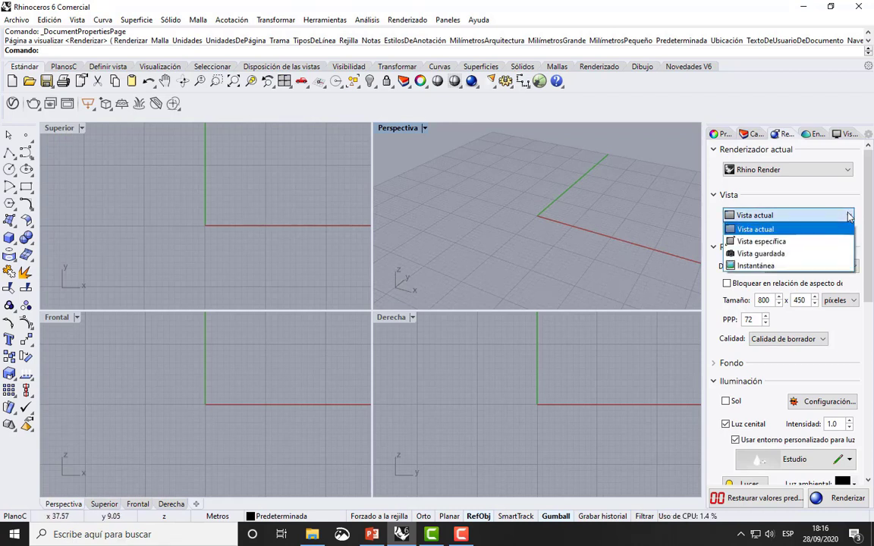
pyautogui.click(849, 216)
pyautogui.click(848, 219)
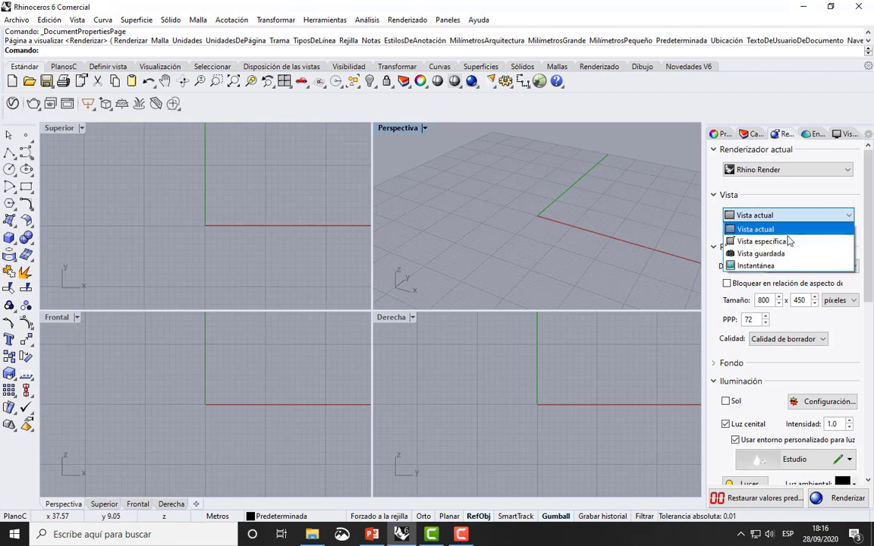
pyautogui.click(657, 201)
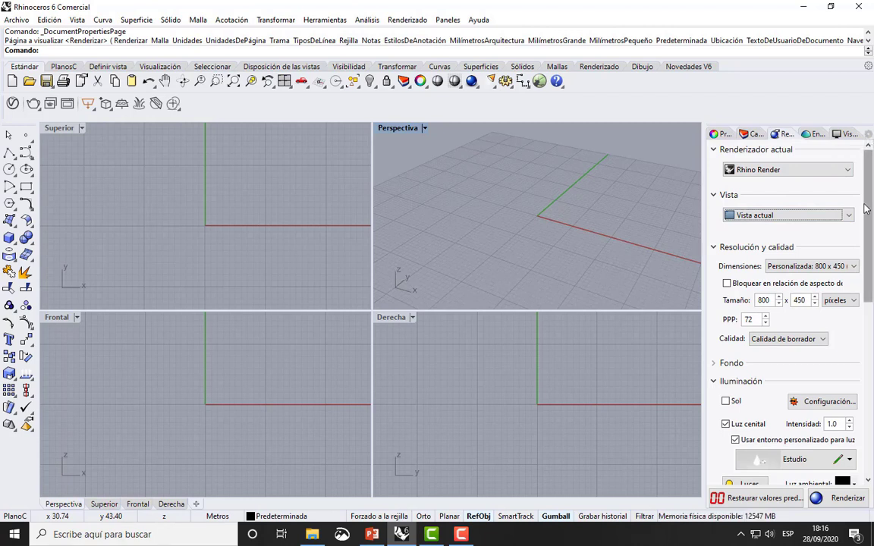
pyautogui.scroll(-1, 864, 209)
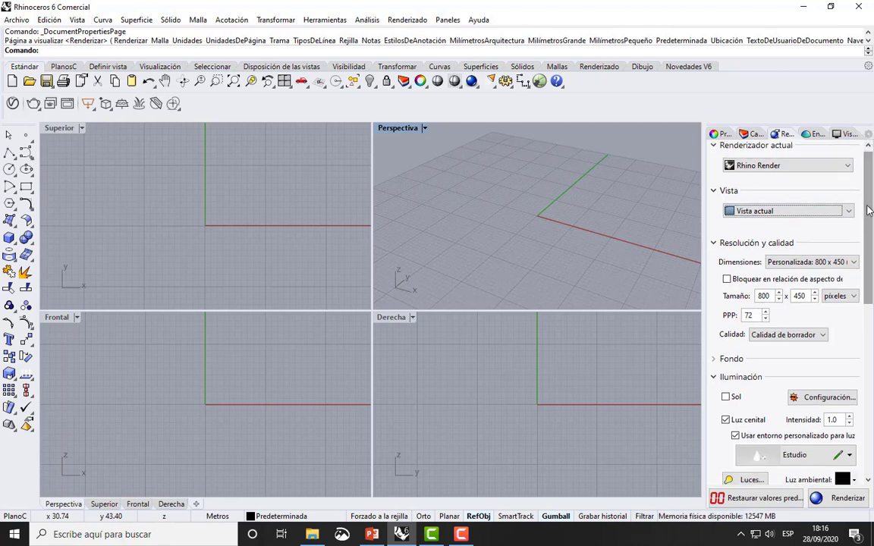
# - Collapse the Vista section and review the available render quality levels, keeping Calidad de borrador
pyautogui.click(715, 193)
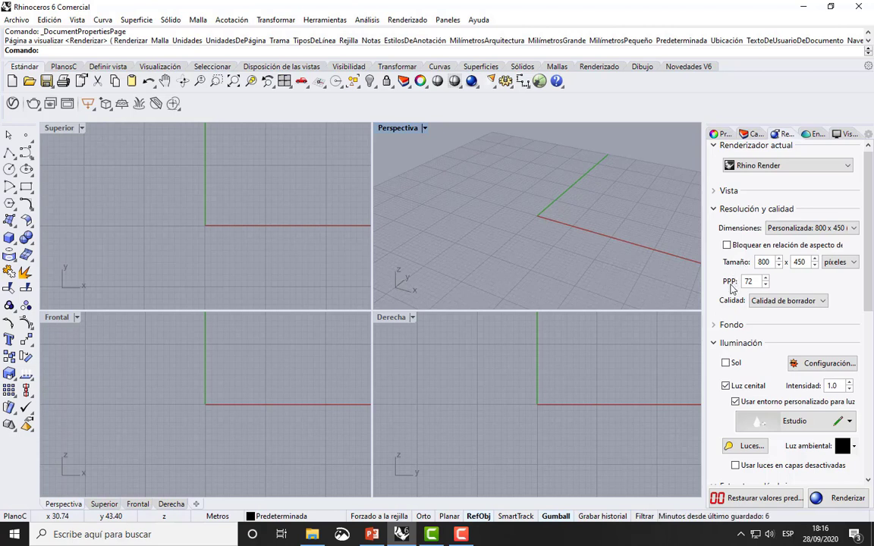
pyautogui.click(825, 303)
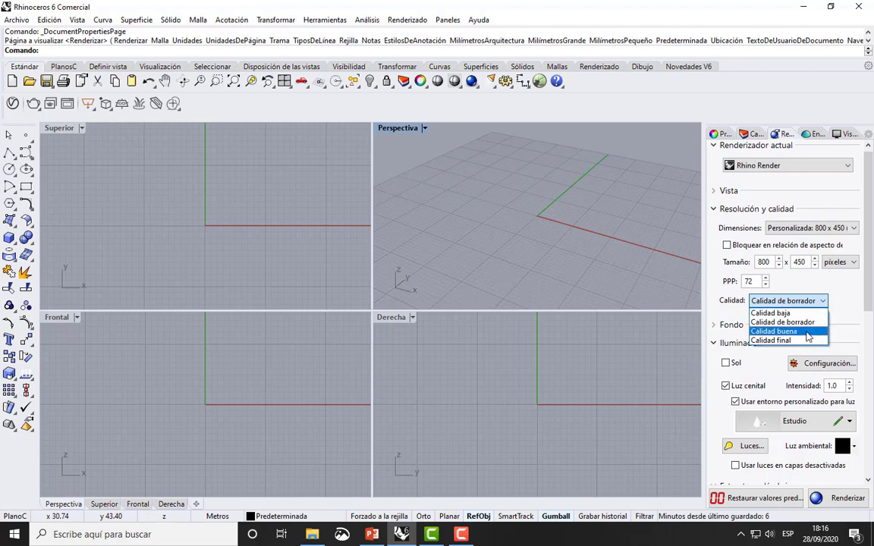
pyautogui.click(847, 301)
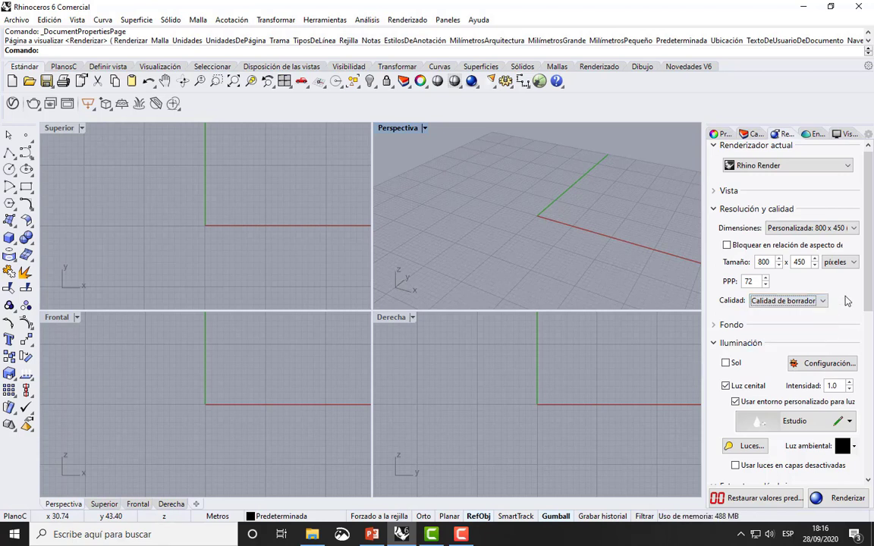
# - Expand the Fondo settings and import the Aerpuerto BCN environment from the environment library
pyautogui.click(715, 326)
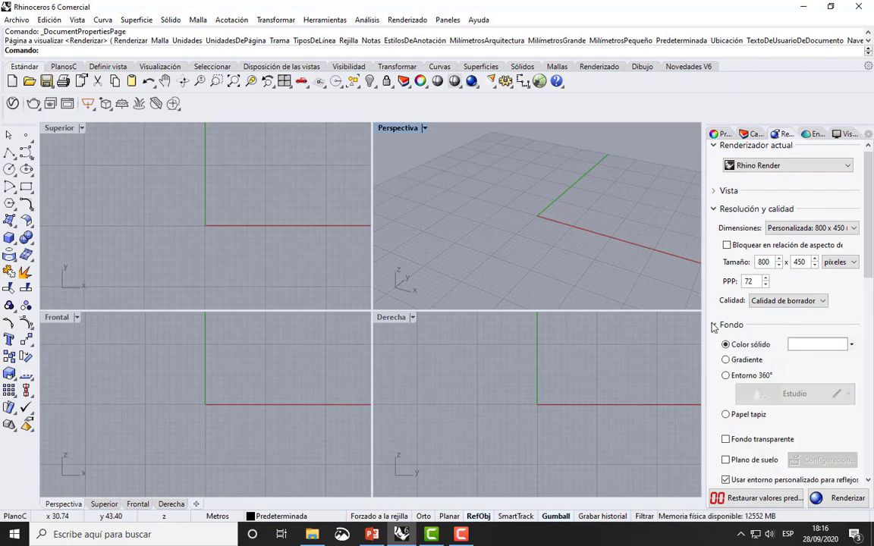
pyautogui.scroll(-3, 837, 251)
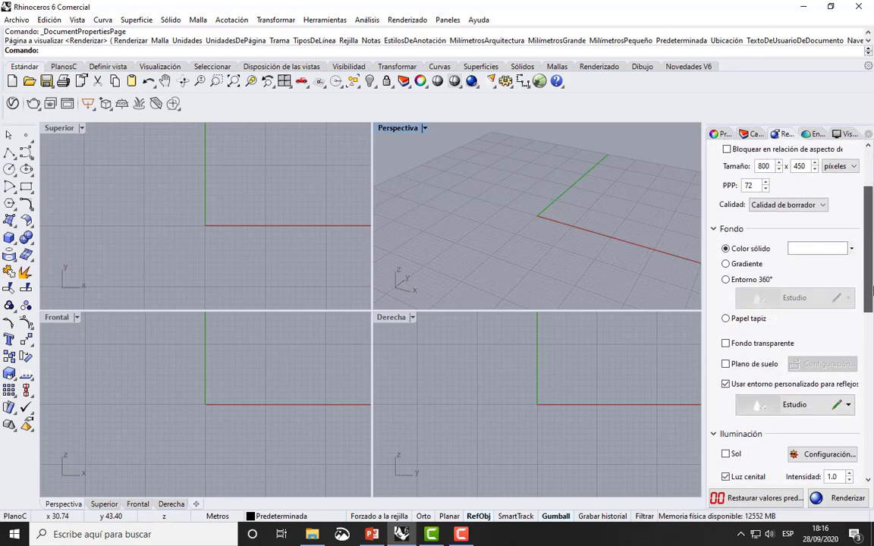
pyautogui.click(812, 134)
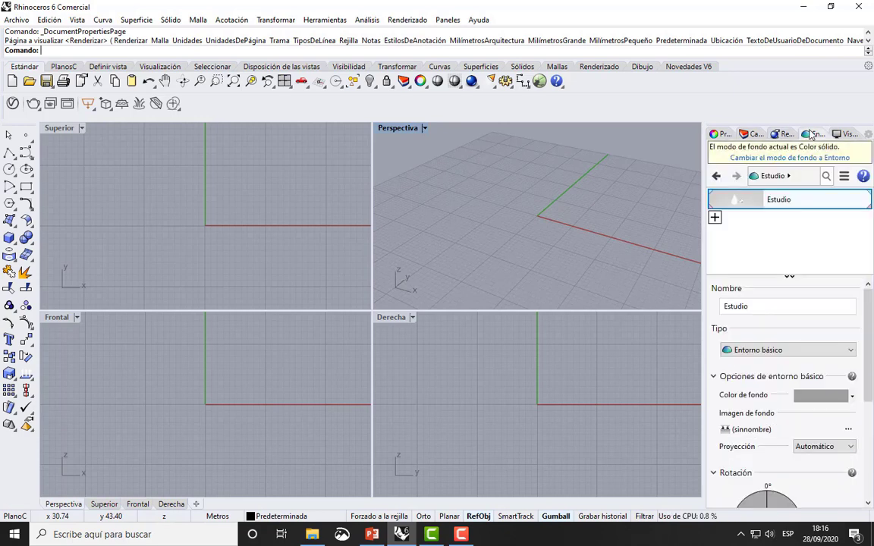
pyautogui.click(715, 218)
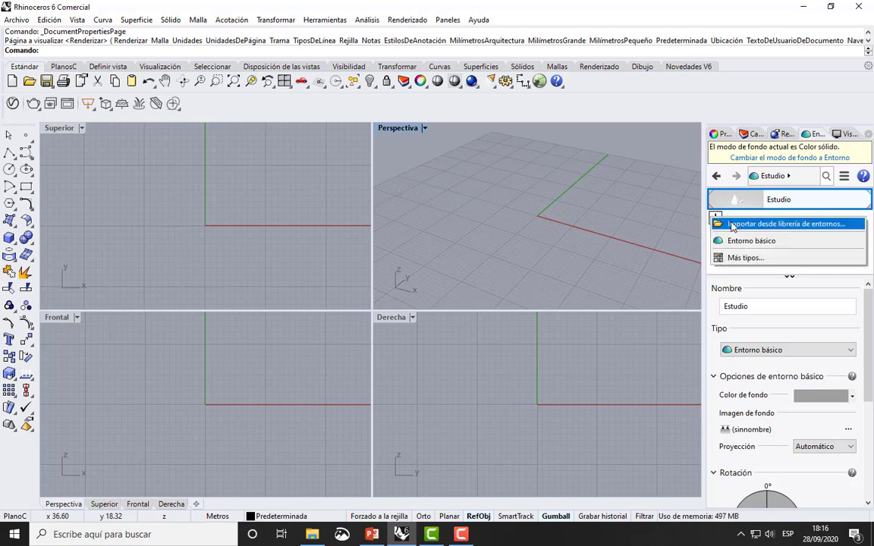
pyautogui.click(735, 224)
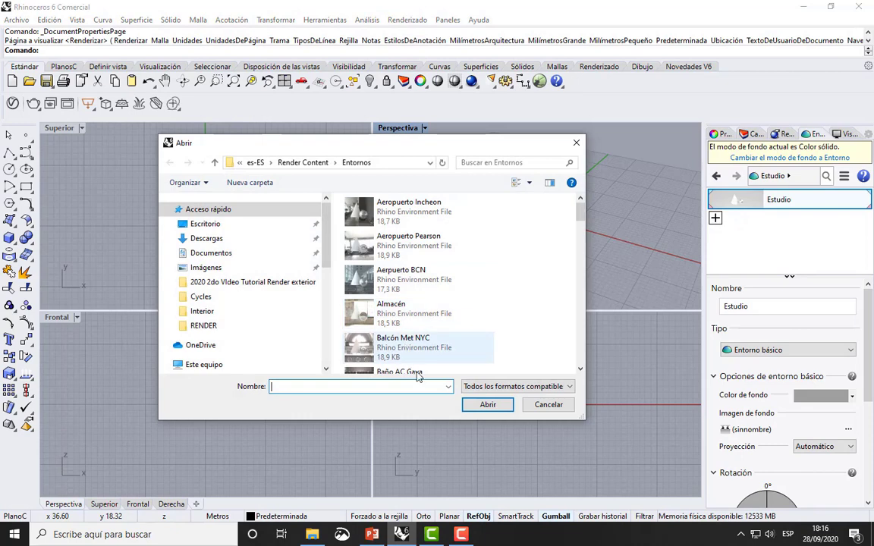
pyautogui.click(376, 278)
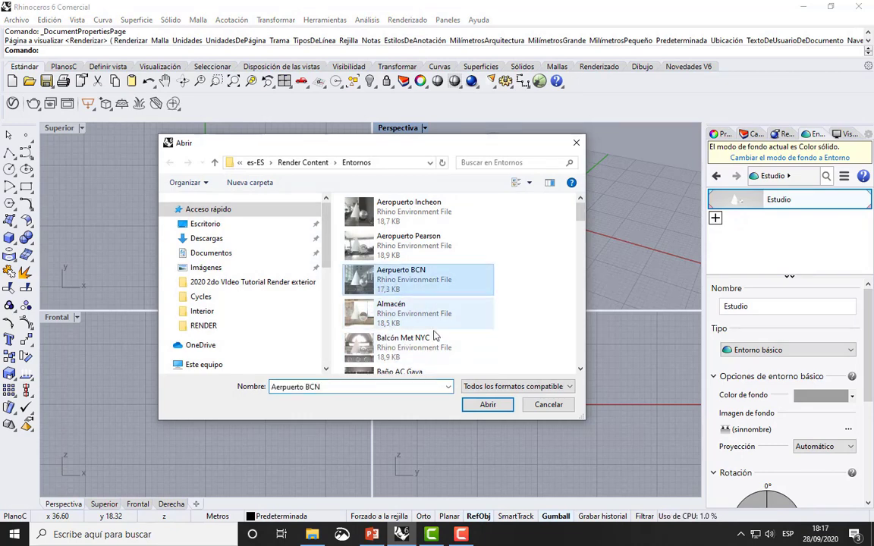
pyautogui.click(489, 405)
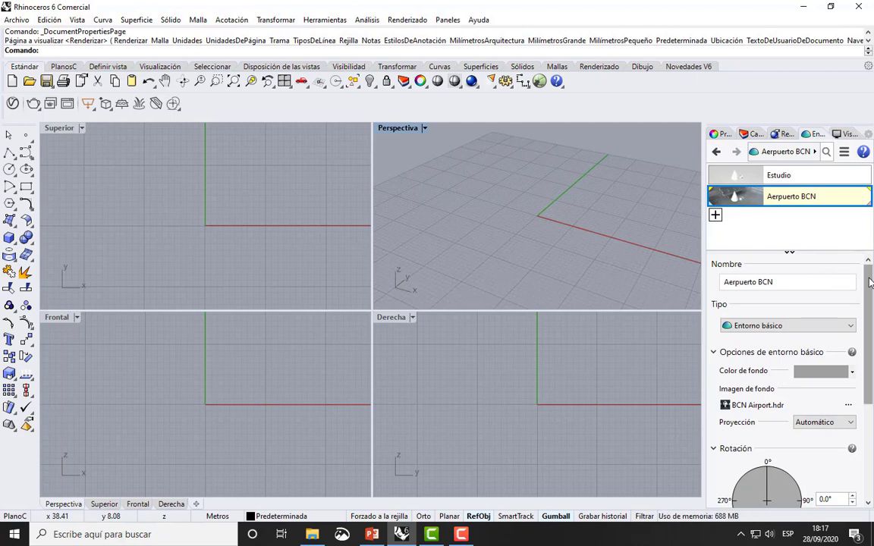
# - Review the Aerpuerto BCN environment's settings and its use in the Fondo section, and widen the side panel
pyautogui.moveTo(870, 282); pyautogui.dragTo(871, 321)
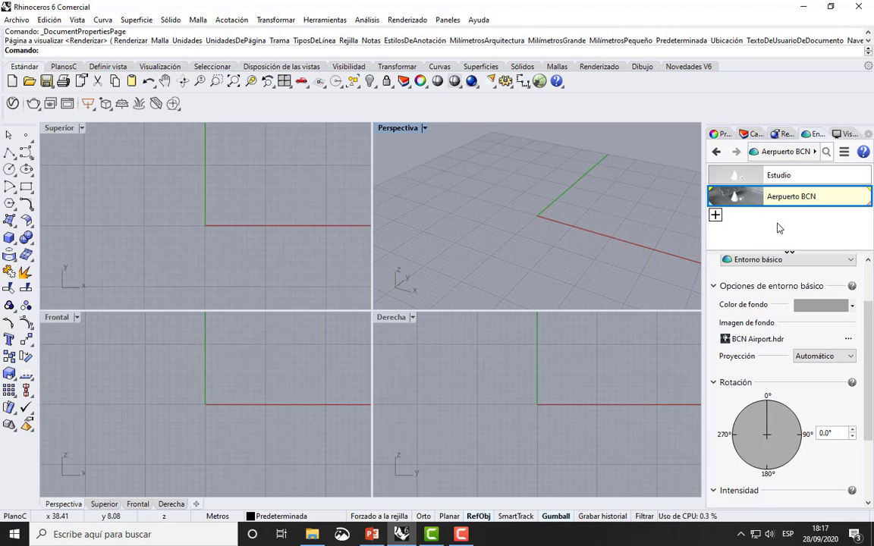
pyautogui.scroll(2, 714, 283)
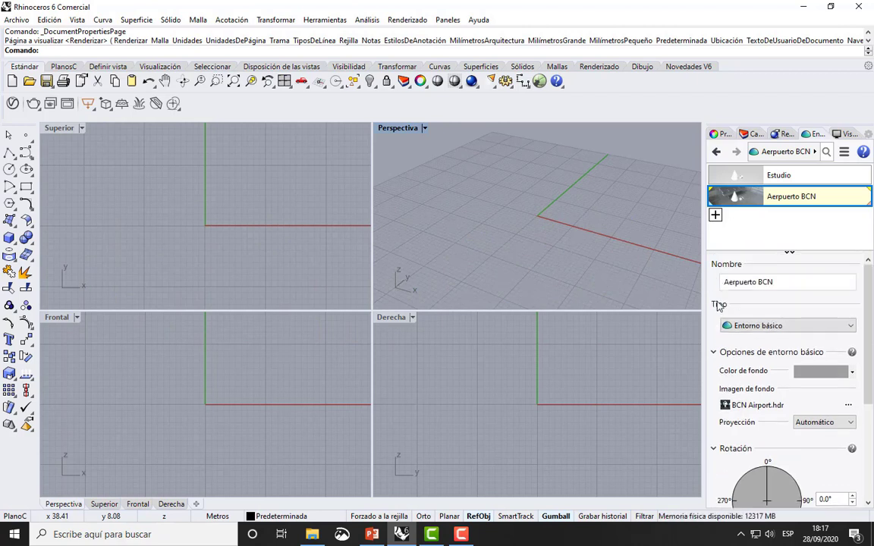
pyautogui.click(783, 133)
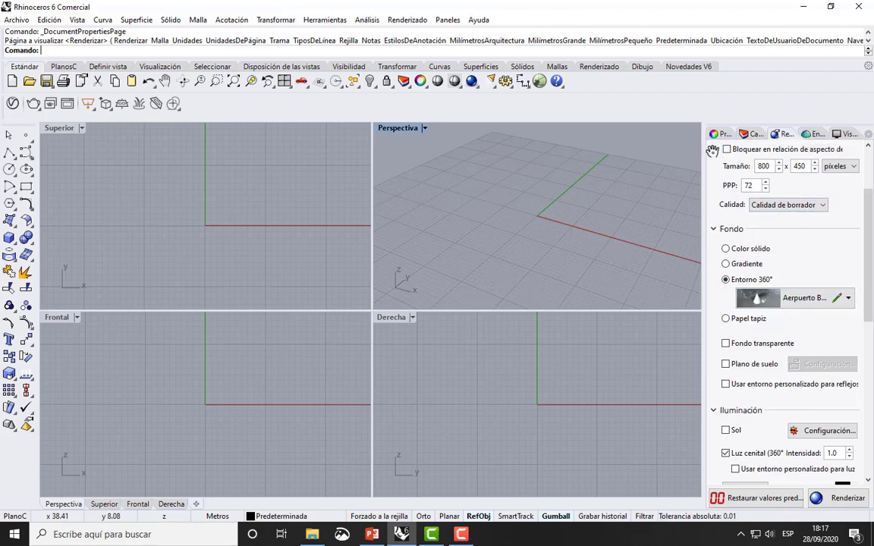
pyautogui.moveTo(708, 162); pyautogui.dragTo(559, 161)
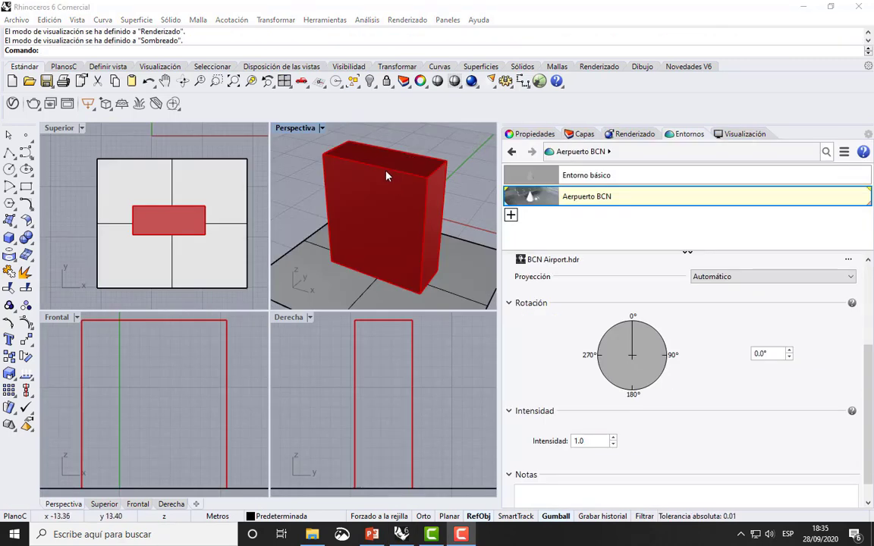
# - Set the Perspectiva viewport to the Renderizado display mode while maximized, and restore the four-viewport layout
pyautogui.doubleClick(321, 129)
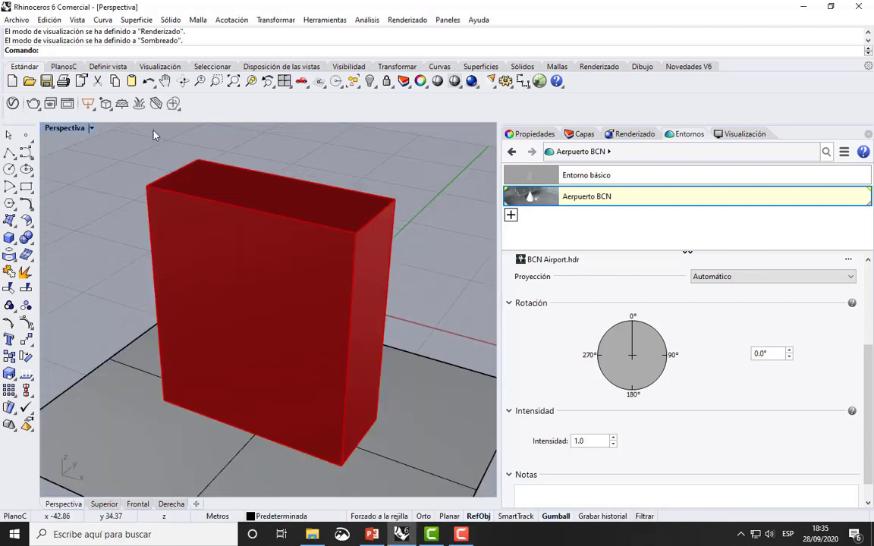
pyautogui.click(91, 128)
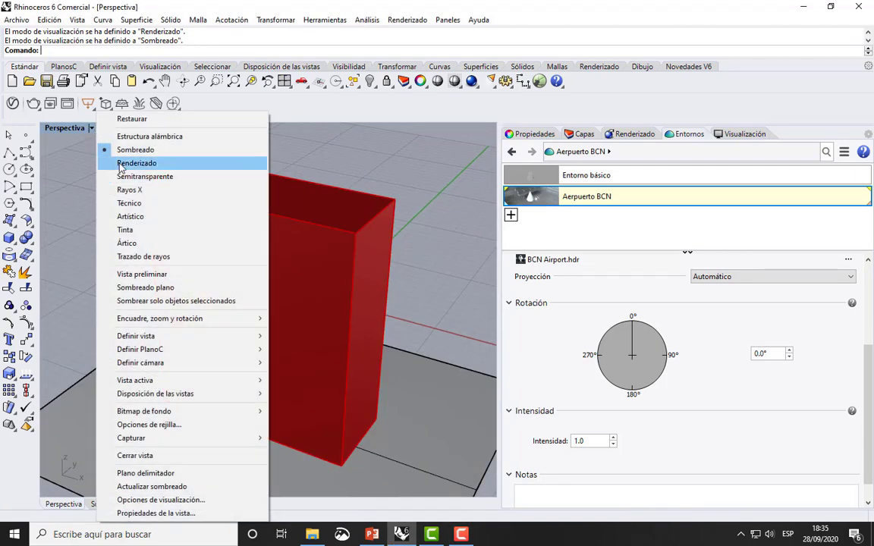
pyautogui.click(114, 162)
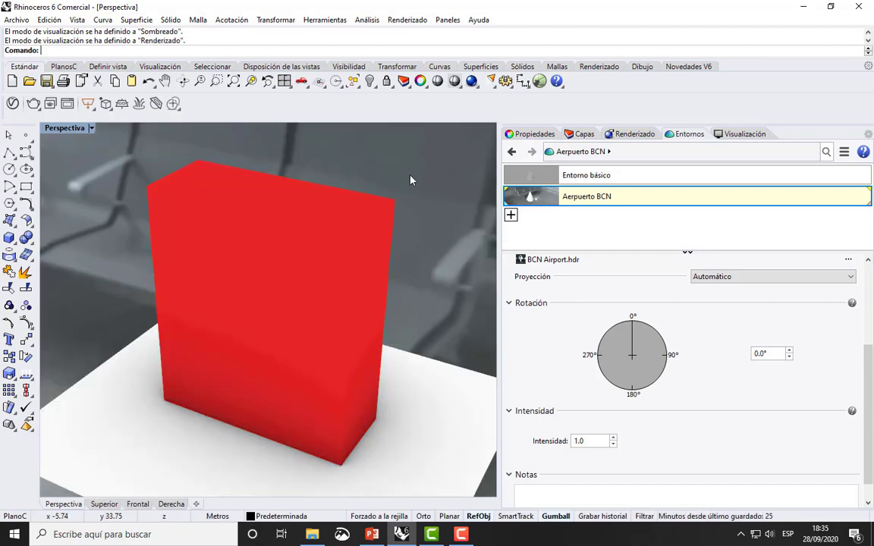
pyautogui.hotkey('ctrl', 'm')
# - Review the ways to add an environment and examine the Fondo and Iluminación render settings, including the Sol option
pyautogui.click(511, 215)
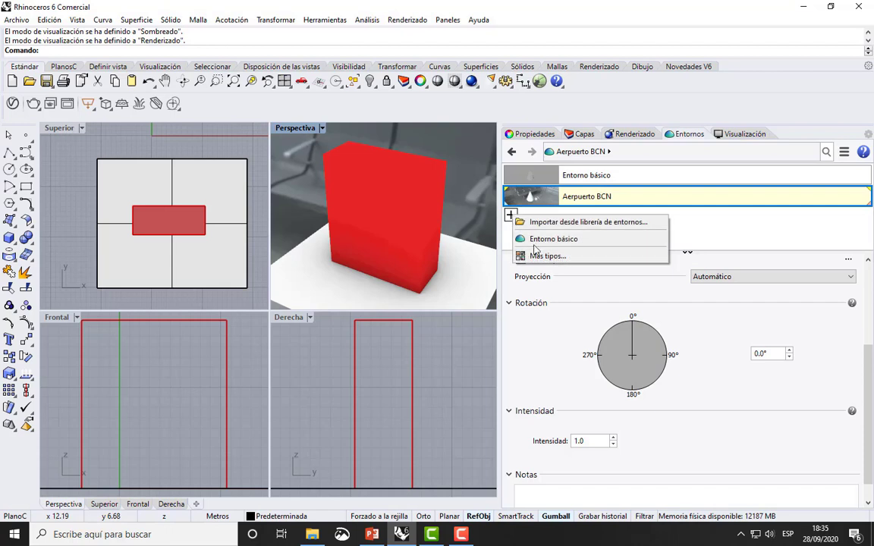
pyautogui.click(713, 226)
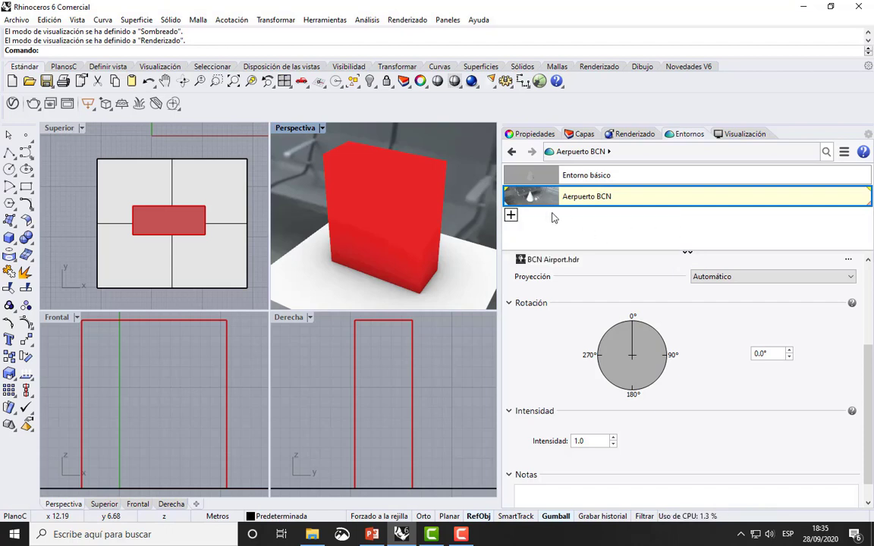
pyautogui.click(614, 134)
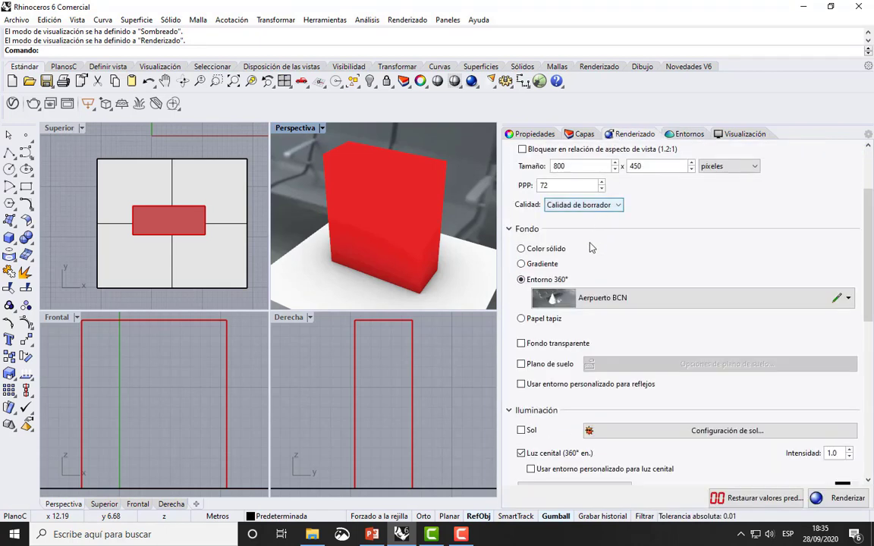
pyautogui.scroll(-1, 596, 325)
pyautogui.scroll(-2, 595, 323)
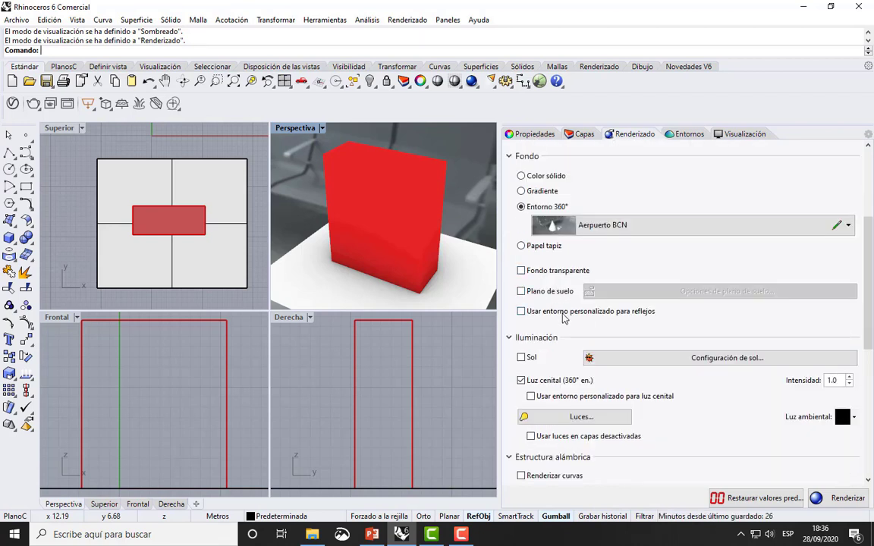
pyautogui.scroll(-2, 563, 318)
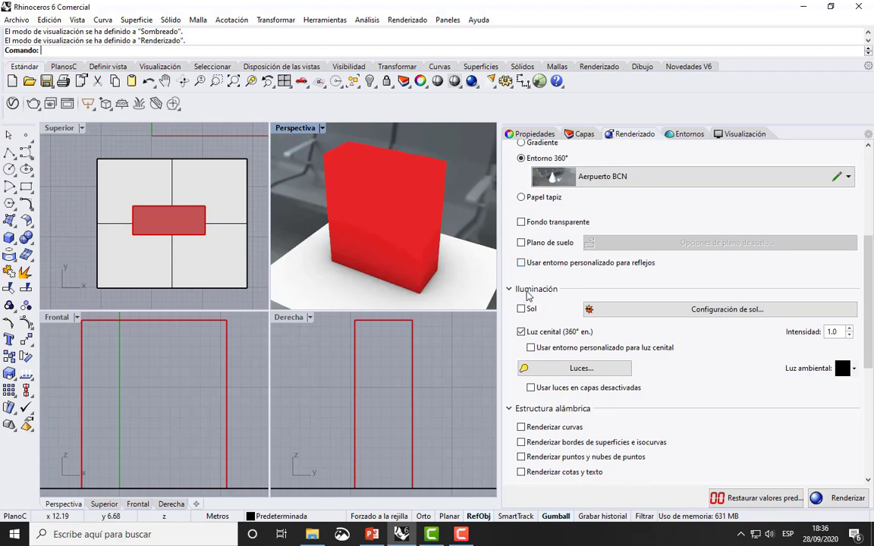
pyautogui.scroll(-2, 527, 295)
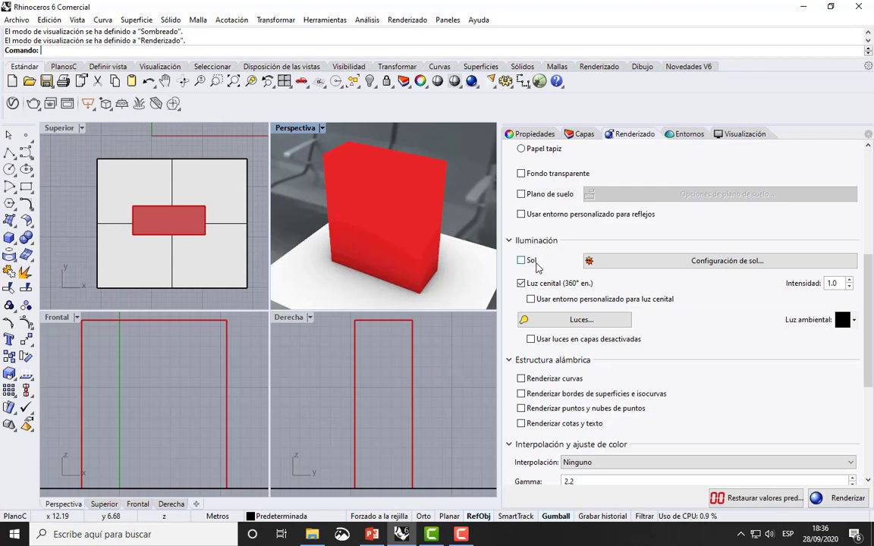
pyautogui.click(522, 263)
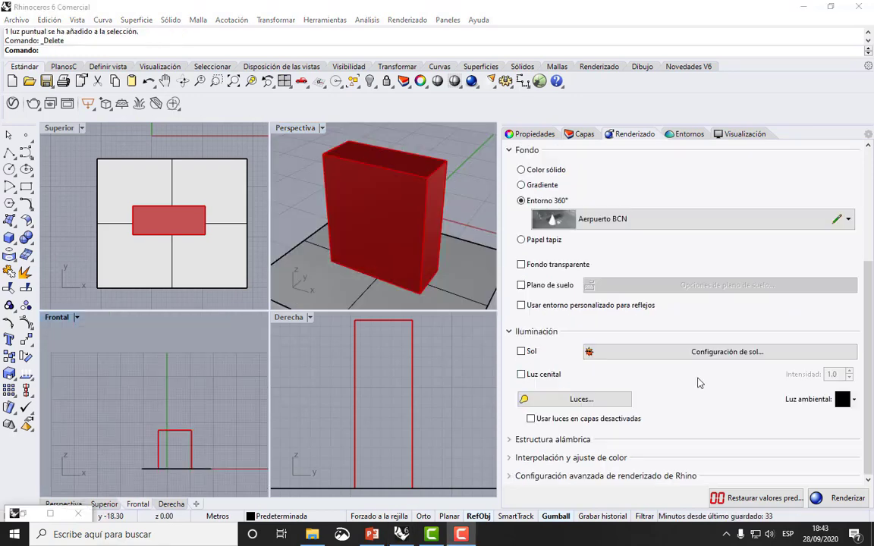
# - Place a point light at the centre of the box in the Superior view and raise it above the box in Frontal
pyautogui.click(490, 80)
pyautogui.click(490, 81)
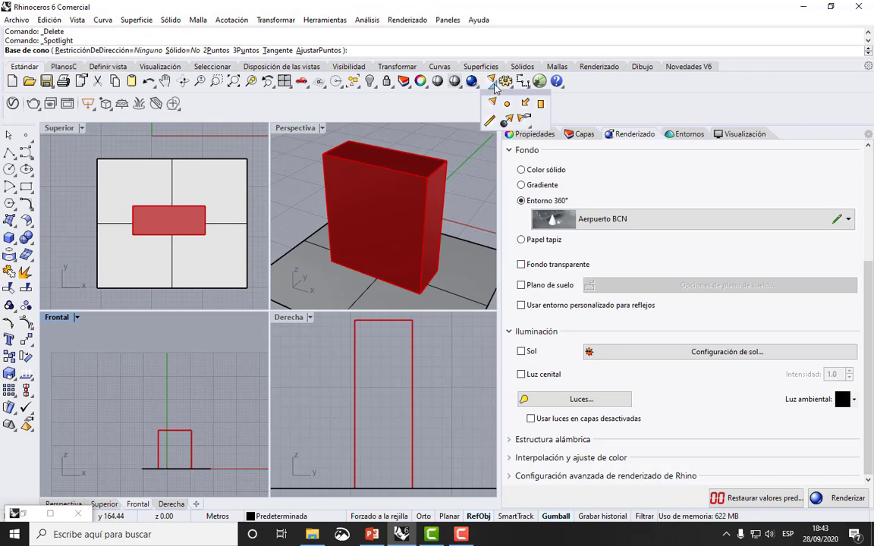
pyautogui.click(507, 106)
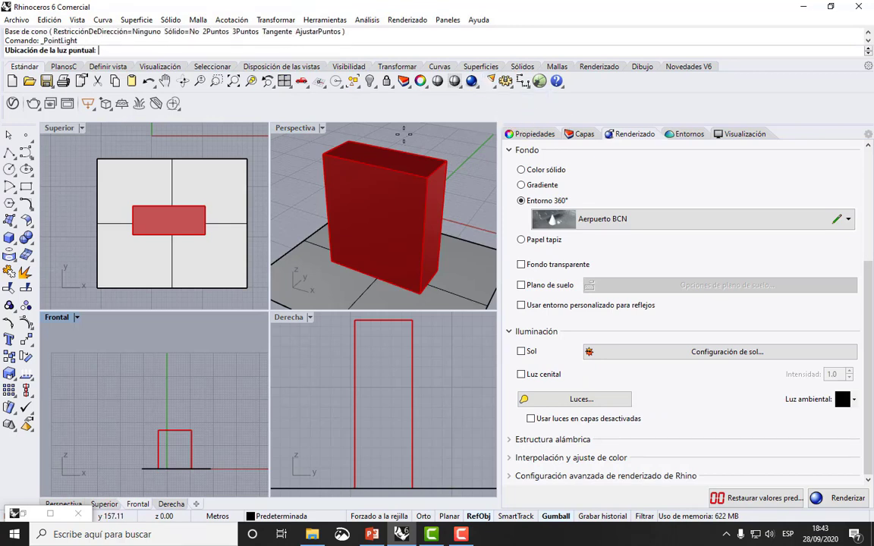
pyautogui.click(174, 220)
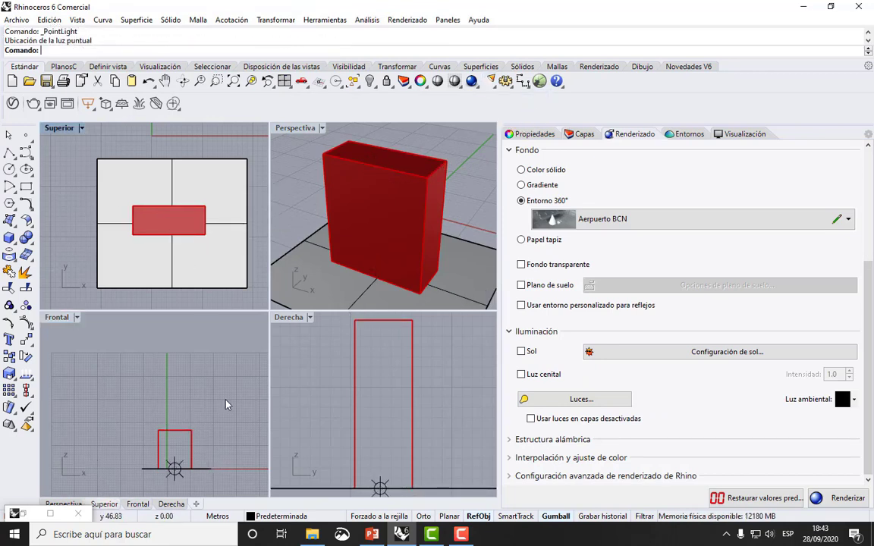
pyautogui.click(174, 466)
pyautogui.moveTo(174, 466); pyautogui.dragTo(176, 415)
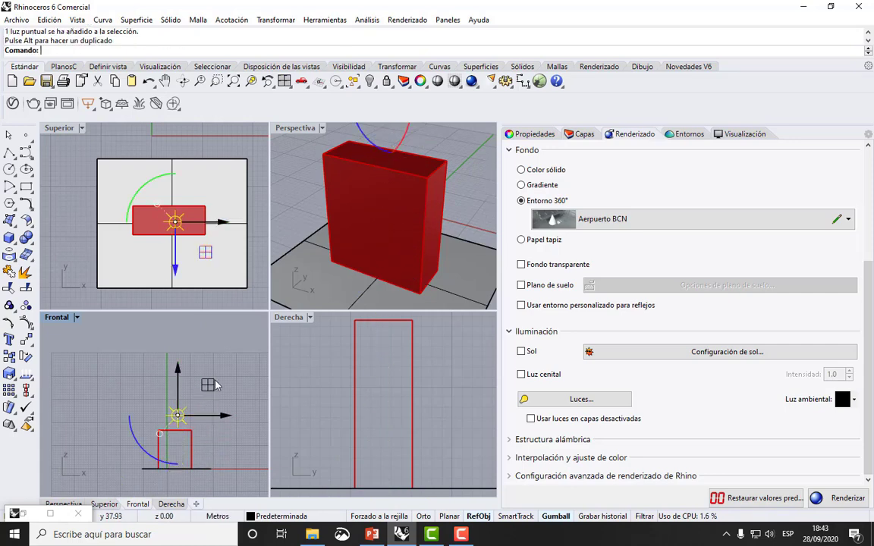
# - Check the new point light in the Luces list and accept the dialog
pyautogui.click(579, 400)
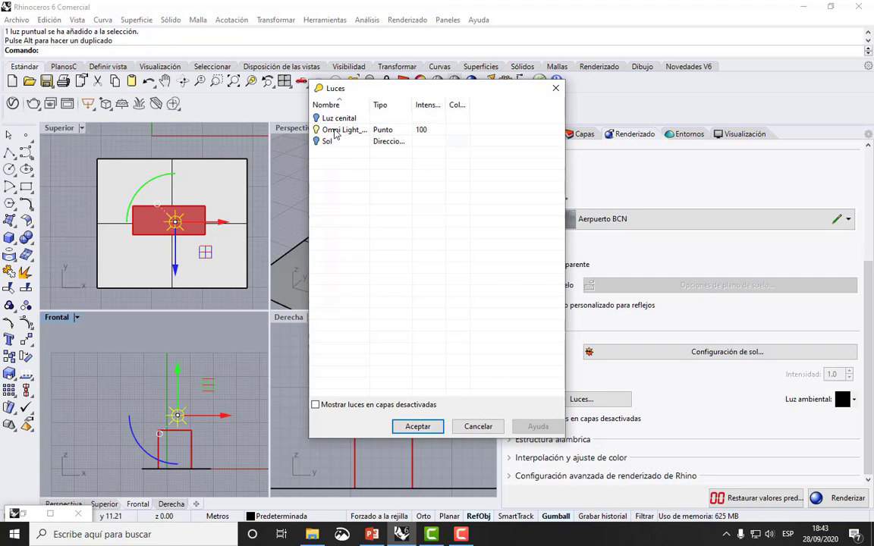
pyautogui.press('Return')
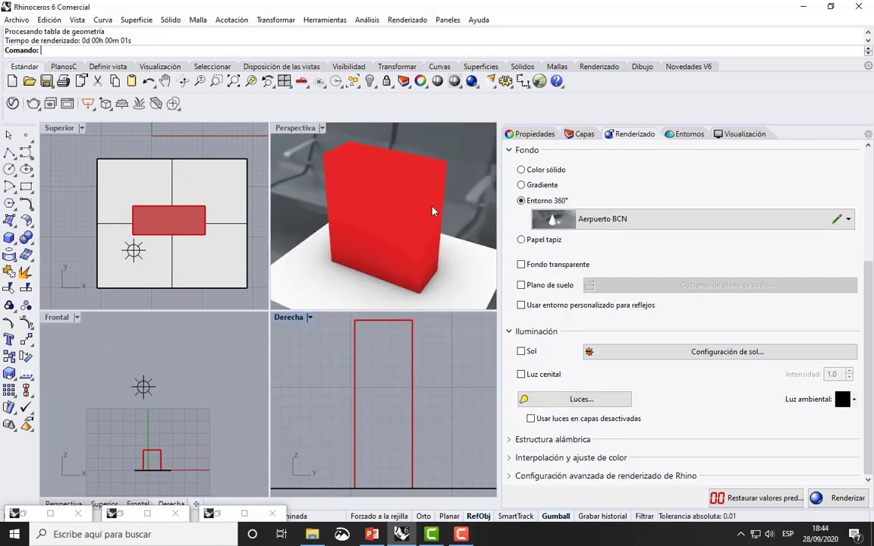
# - Render the Perspectiva view to examine the point light's effect, and minimize the render window
pyautogui.click(309, 129)
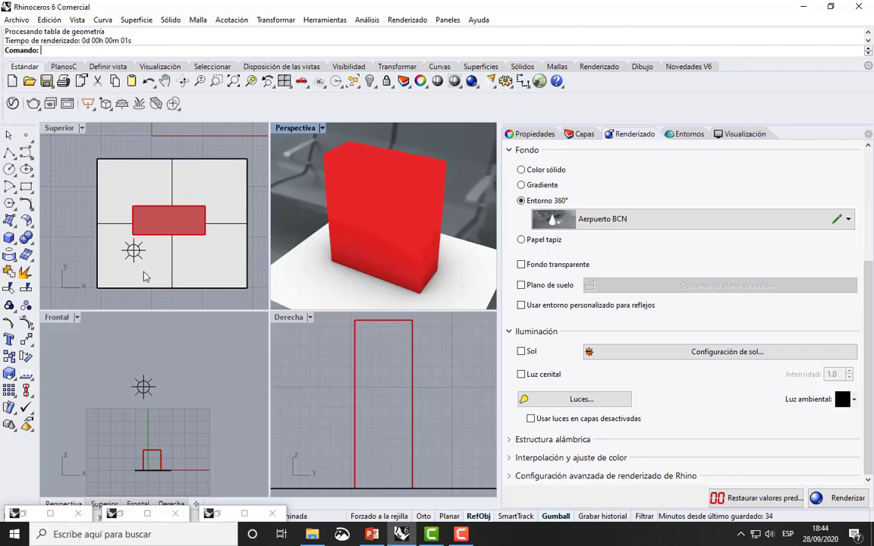
pyautogui.click(472, 82)
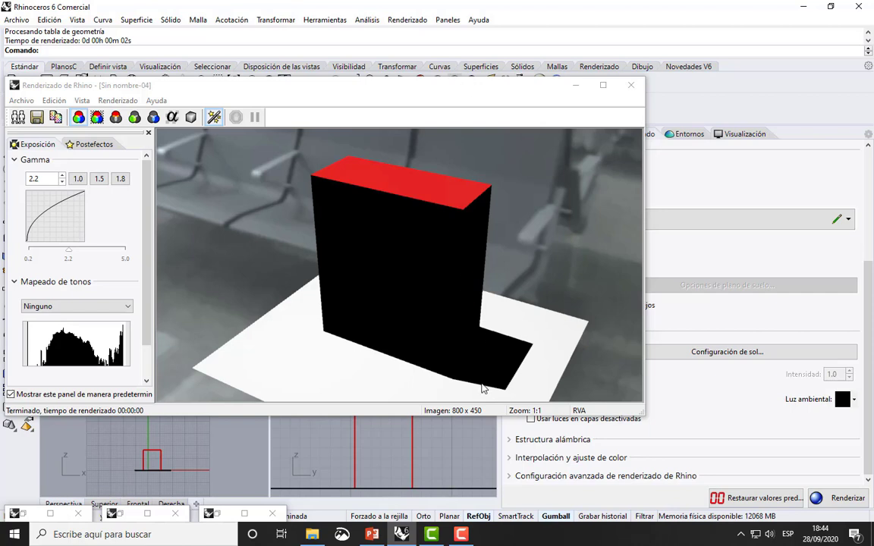
pyautogui.click(576, 85)
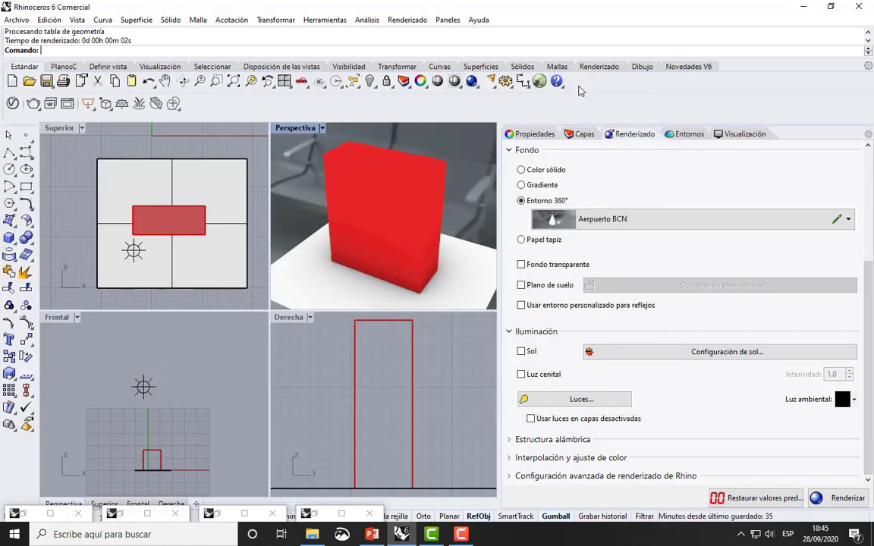
# - Collapse the Iluminación section and expand Estructura alámbrica to examine its rendering options
pyautogui.click(510, 331)
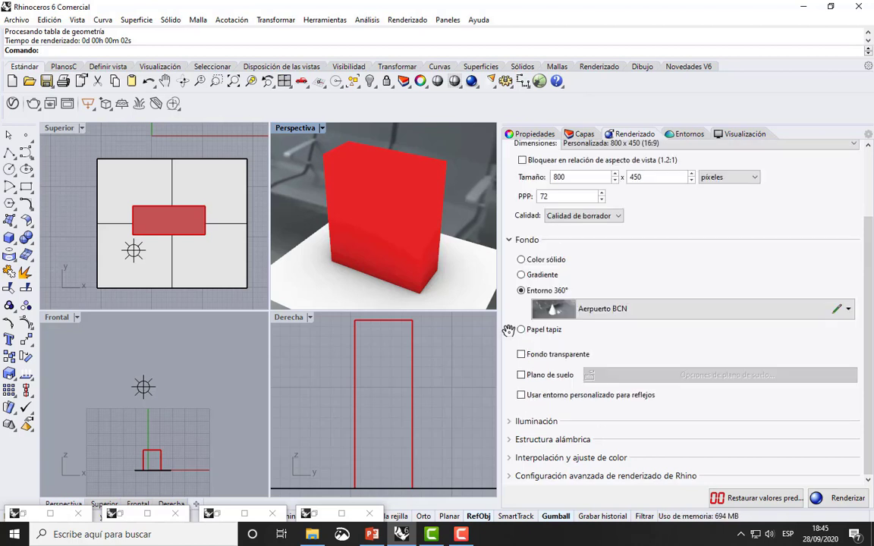
pyautogui.click(508, 440)
pyautogui.scroll(-2, 562, 405)
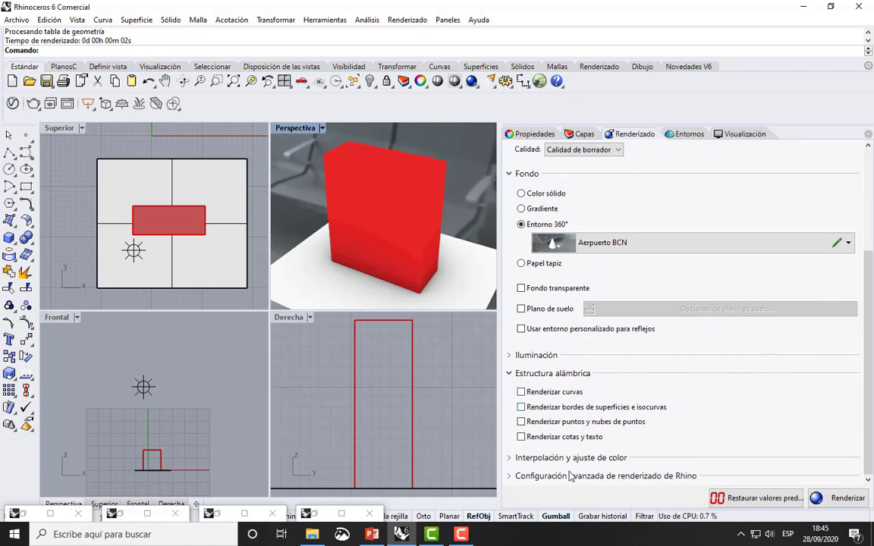
# - Collapse Estructura alámbrica, examine the Interpolación y ajuste de color options, and expand the Configuración avanzada de renderizado de Rhino section
pyautogui.click(510, 374)
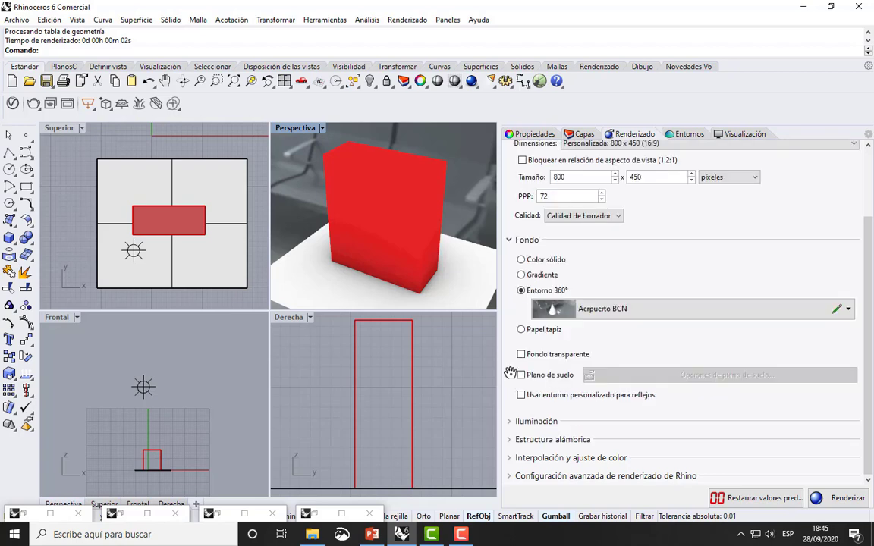
pyautogui.click(509, 458)
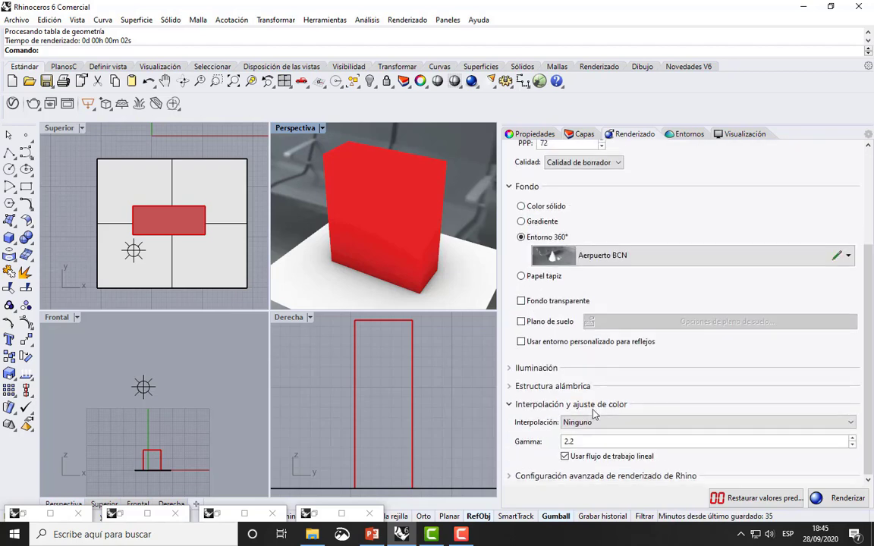
pyautogui.click(509, 404)
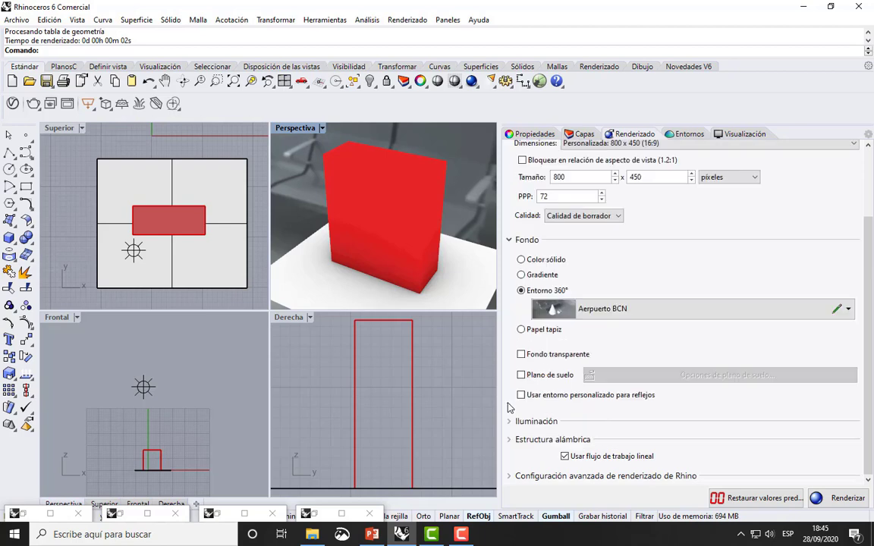
pyautogui.click(509, 475)
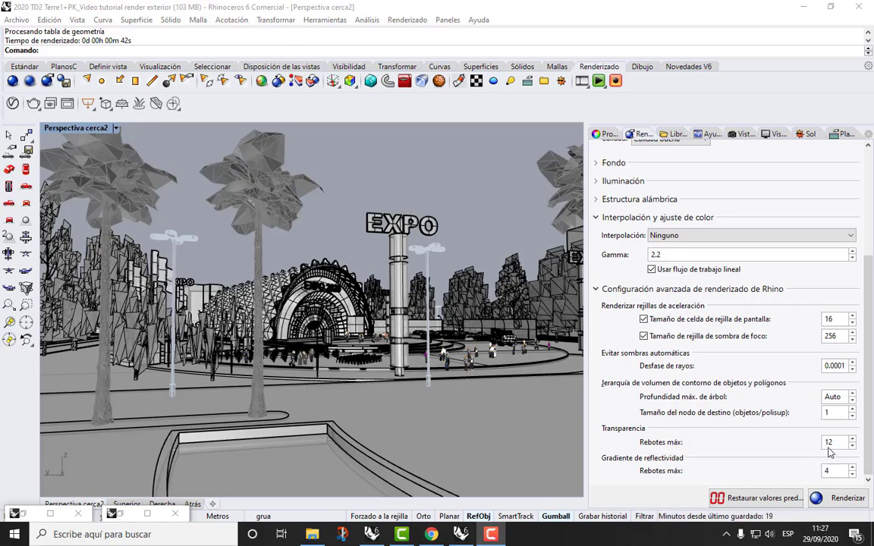
# - Restore the finished exterior renders made with 12-4 and 6-2 bounces to examine the effect of the maximum bounce settings
pyautogui.doubleClick(120, 515)
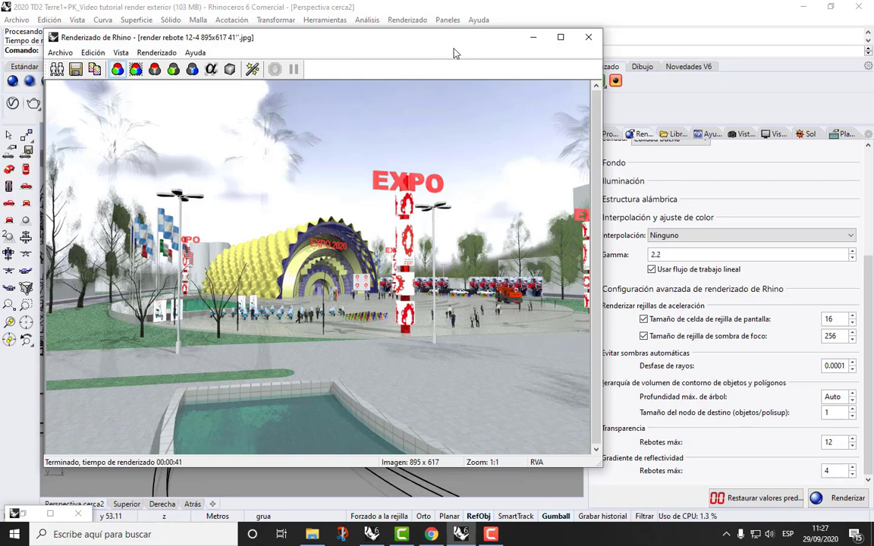
pyautogui.moveTo(414, 41); pyautogui.dragTo(440, 38)
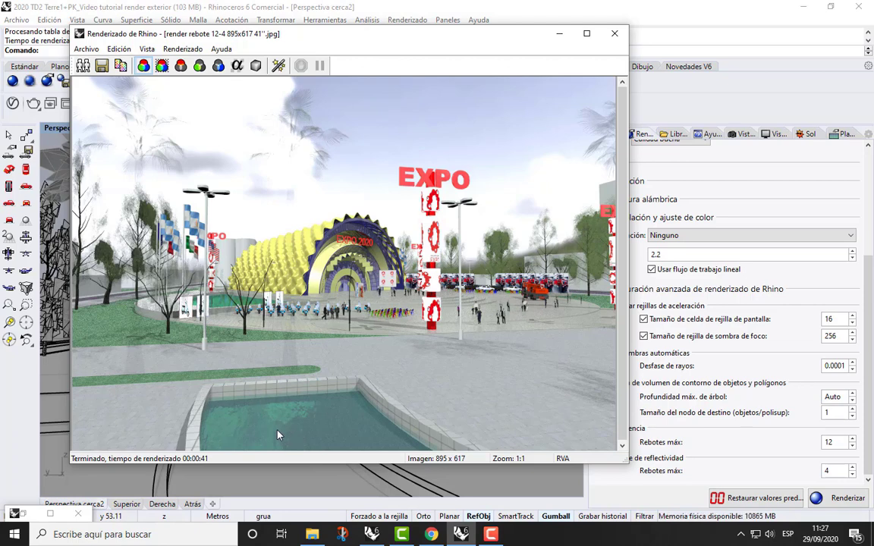
pyautogui.click(18, 515)
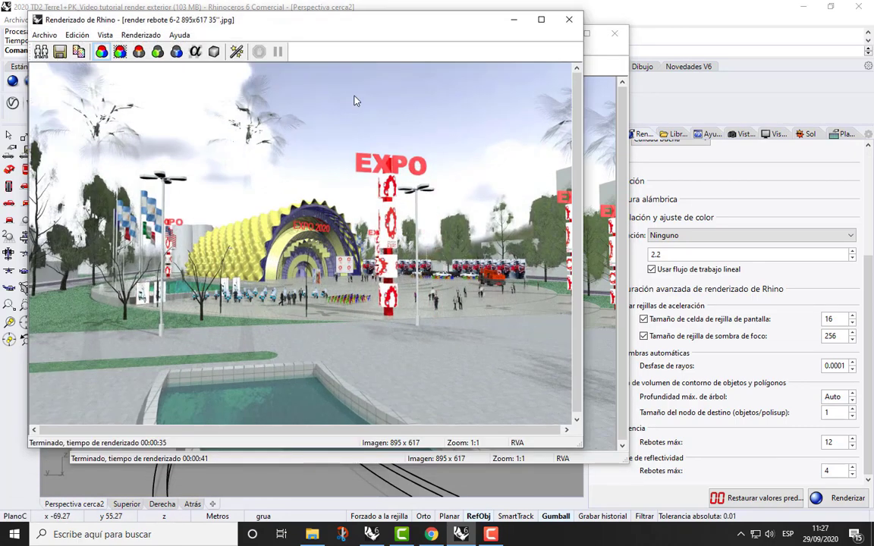
pyautogui.moveTo(322, 21); pyautogui.dragTo(357, 31)
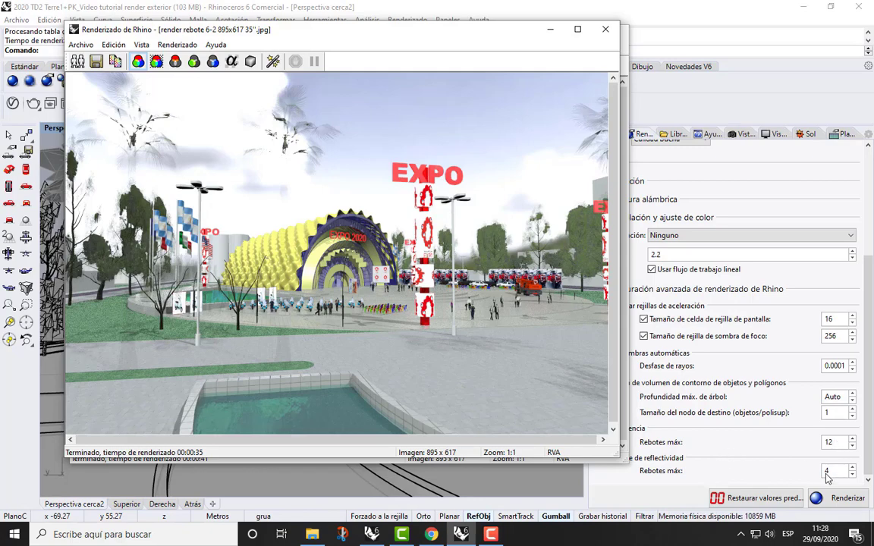
# - Arrange the 12-4 and 6-2 bounce render windows side by side to compare transparency and reflections
pyautogui.moveTo(306, 44); pyautogui.dragTo(547, 30)
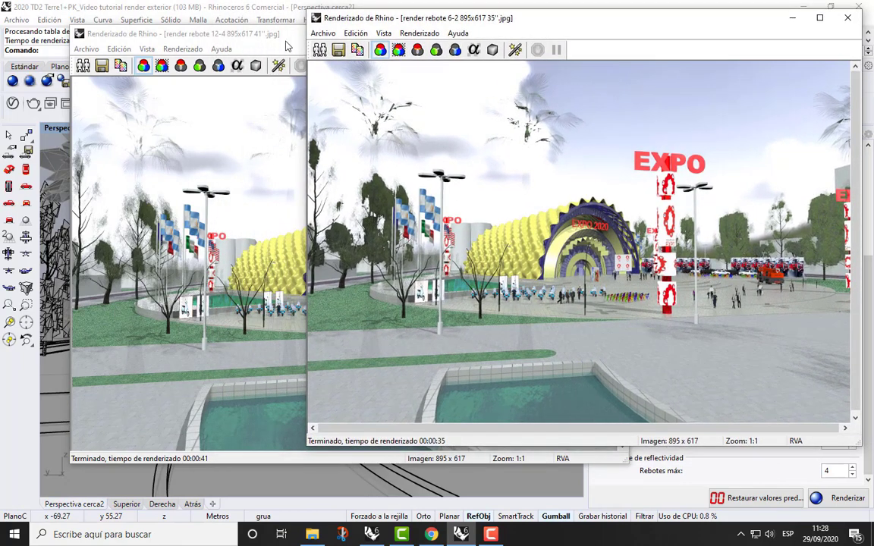
pyautogui.click(258, 37)
pyautogui.moveTo(446, 44); pyautogui.dragTo(406, 34)
pyautogui.click(603, 47)
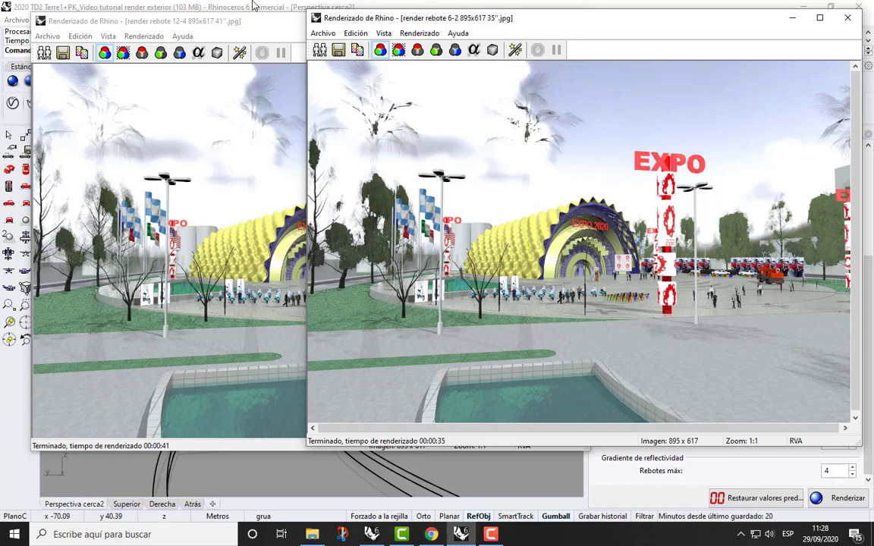
pyautogui.click(527, 5)
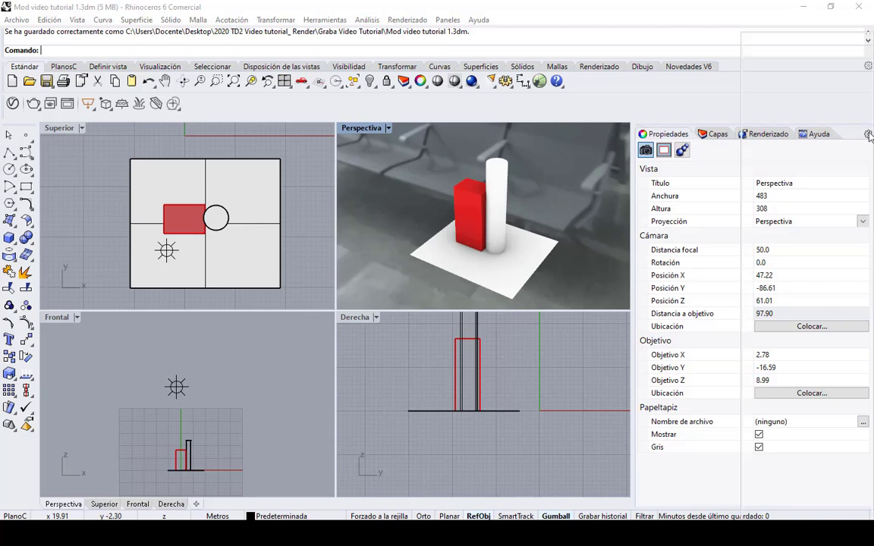
# - Show the Vistas guardadas panel and save the closer perspective view under the name Perspectiva
pyautogui.click(869, 136)
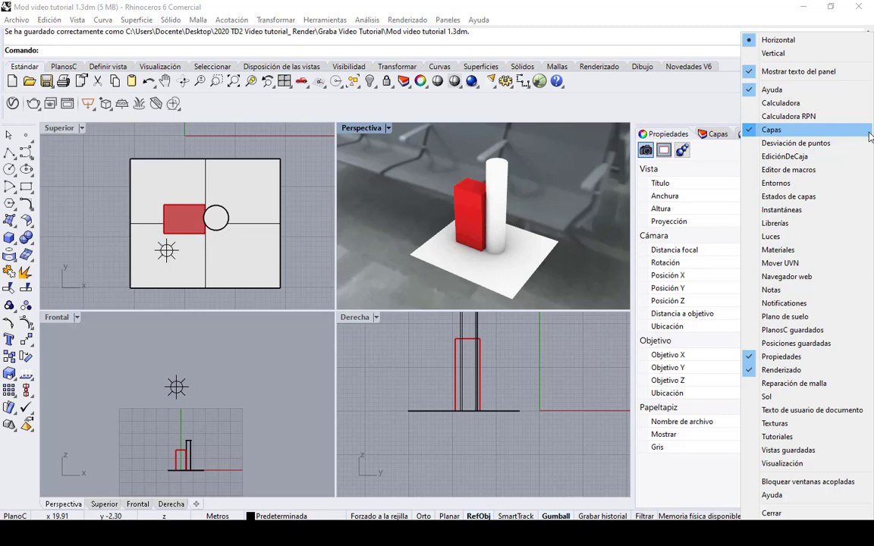
pyautogui.click(824, 451)
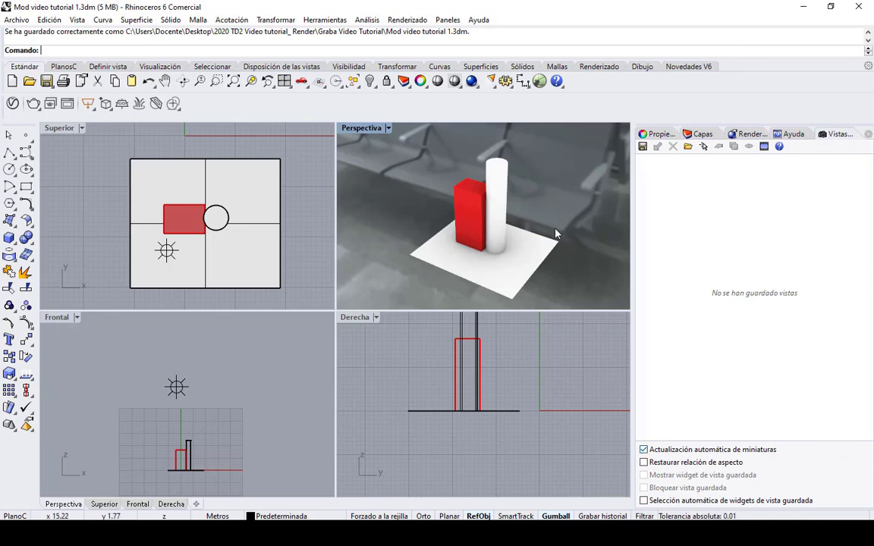
pyautogui.scroll(2, 543, 250)
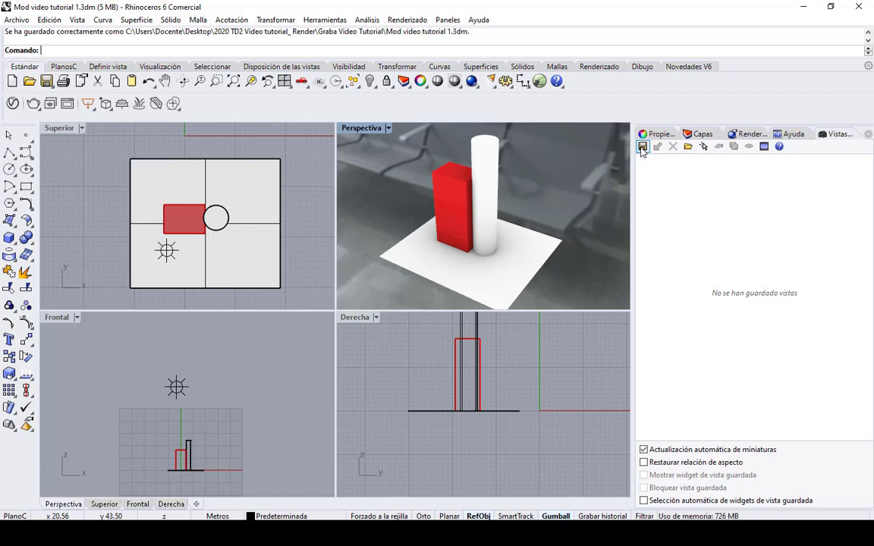
pyautogui.click(642, 147)
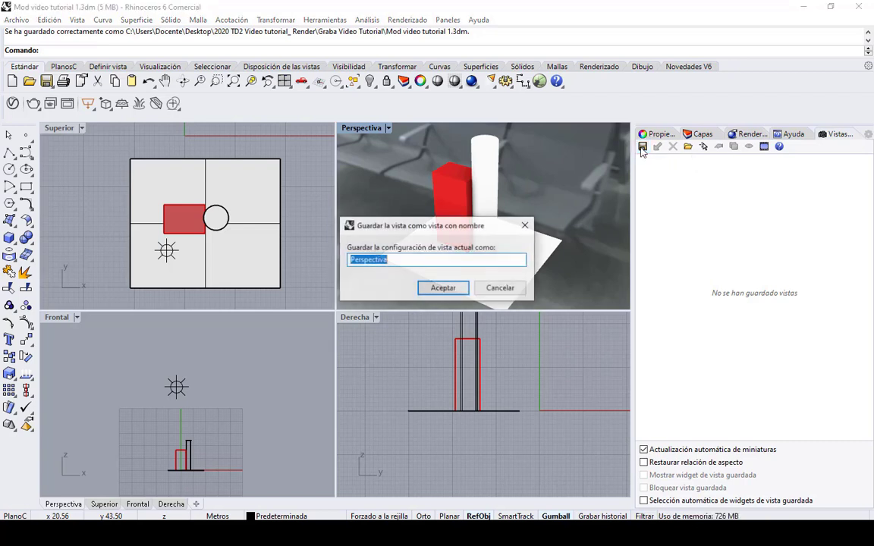
pyautogui.click(449, 288)
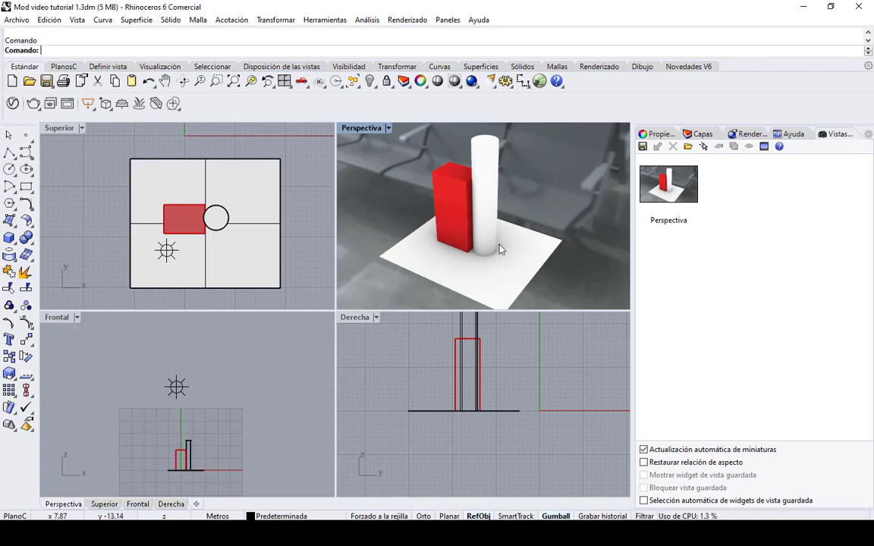
# - Orbit the perspective viewport away from the saved camera and restore the saved Perspectiva view
pyautogui.moveTo(501, 249)
pyautogui.mouseDown(button='right')
pyautogui.moveTo(478, 195)
pyautogui.moveTo(448, 209)
pyautogui.moveTo(460, 242)
pyautogui.moveTo(487, 244)
pyautogui.mouseUp(button='right')
pyautogui.click(665, 189)
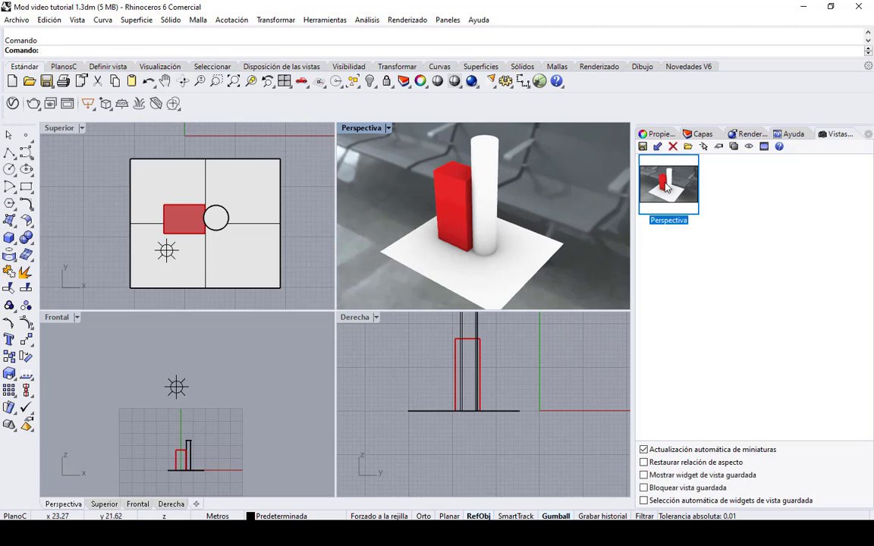
pyautogui.moveTo(523, 230); pyautogui.dragTo(528, 189, button='right')
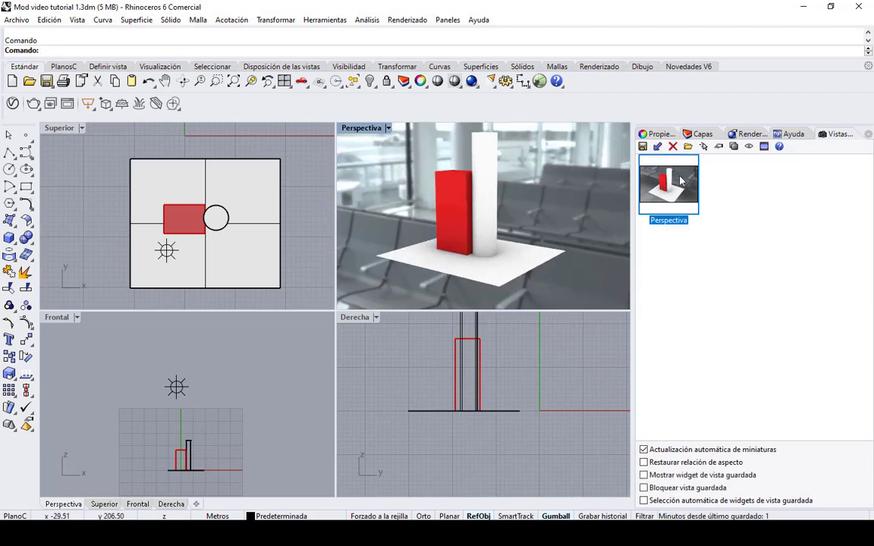
pyautogui.doubleClick(680, 174)
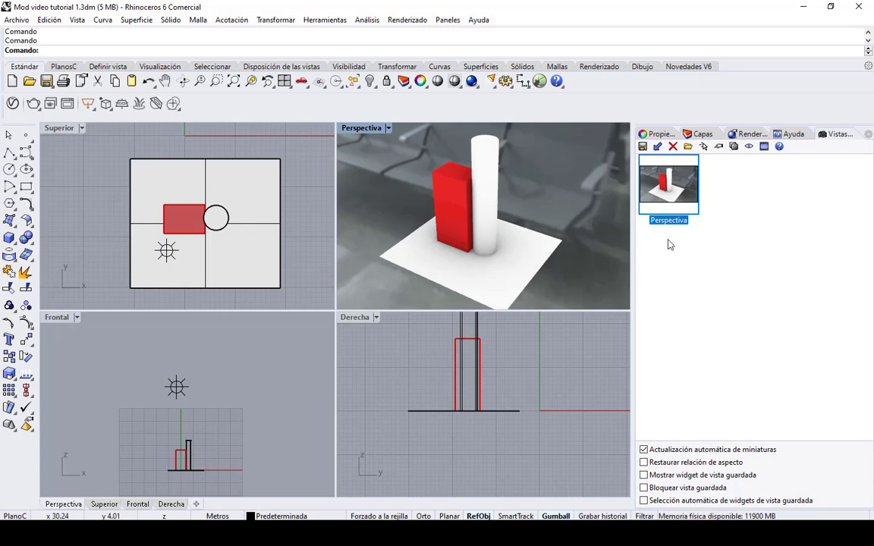
# - Show the Luces panel and select the point light Omni Light_Light 01 in its list
pyautogui.click(869, 135)
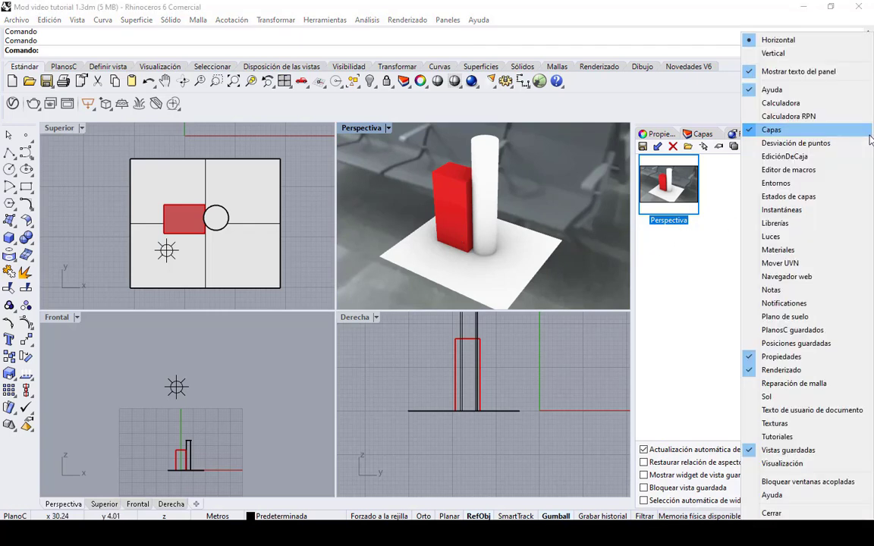
pyautogui.click(771, 236)
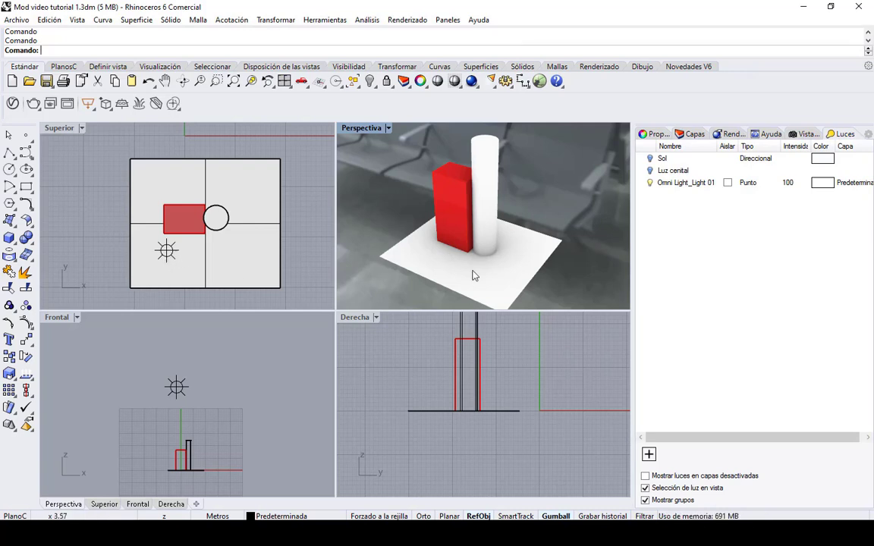
pyautogui.click(685, 184)
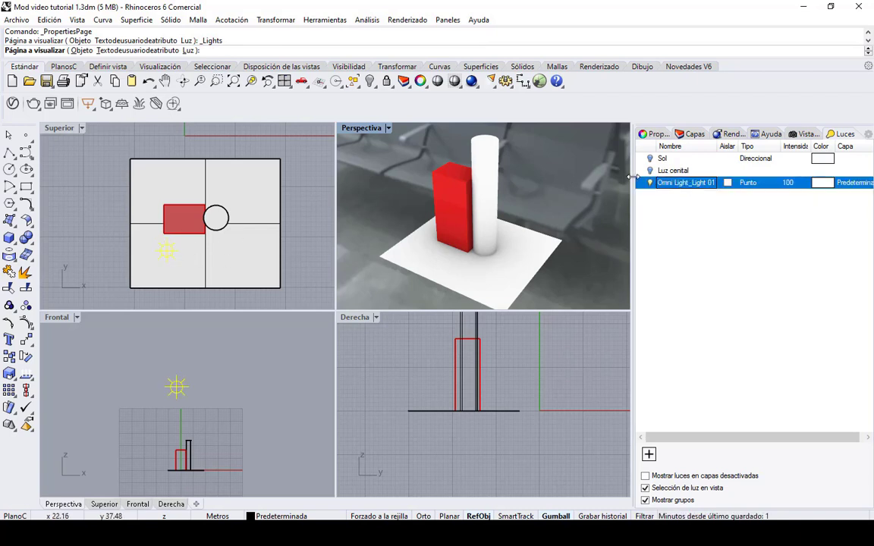
# - Set the selected point light's colour to a muted gold based on Oro, RGB 212, 195, 146
pyautogui.click(657, 135)
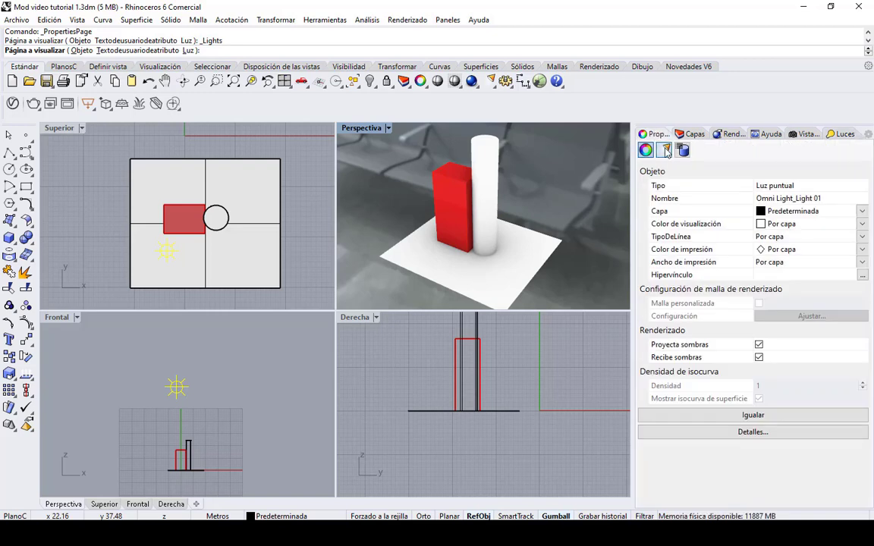
pyautogui.click(664, 150)
pyautogui.click(761, 201)
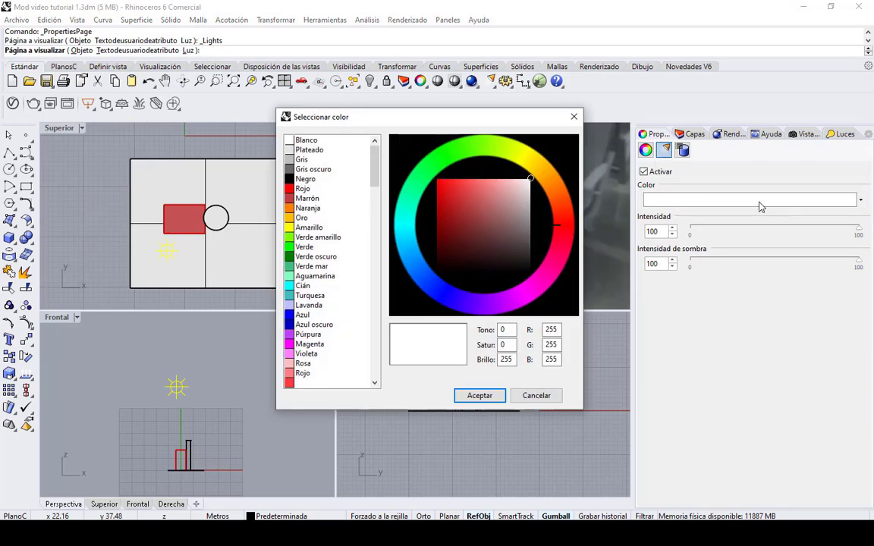
pyautogui.click(304, 218)
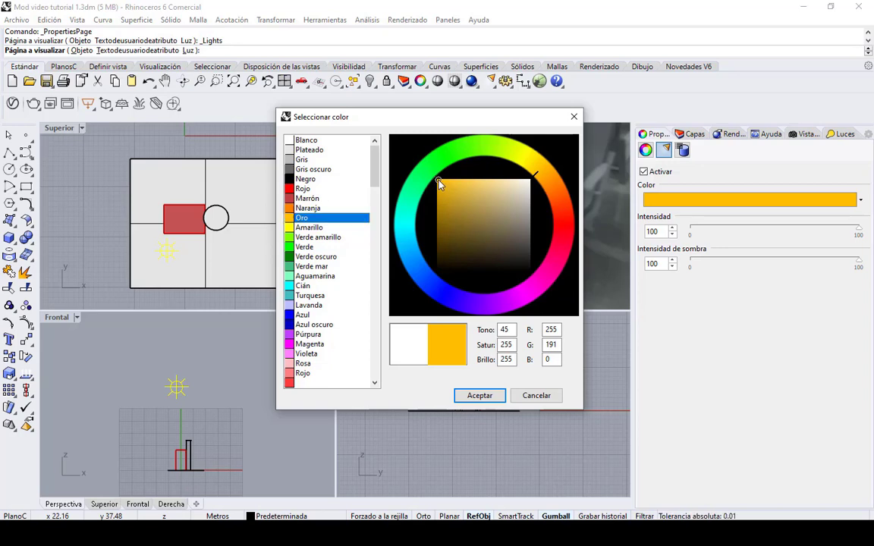
pyautogui.moveTo(444, 186)
pyautogui.mouseDown()
pyautogui.moveTo(501, 202)
pyautogui.moveTo(501, 194)
pyautogui.mouseUp()
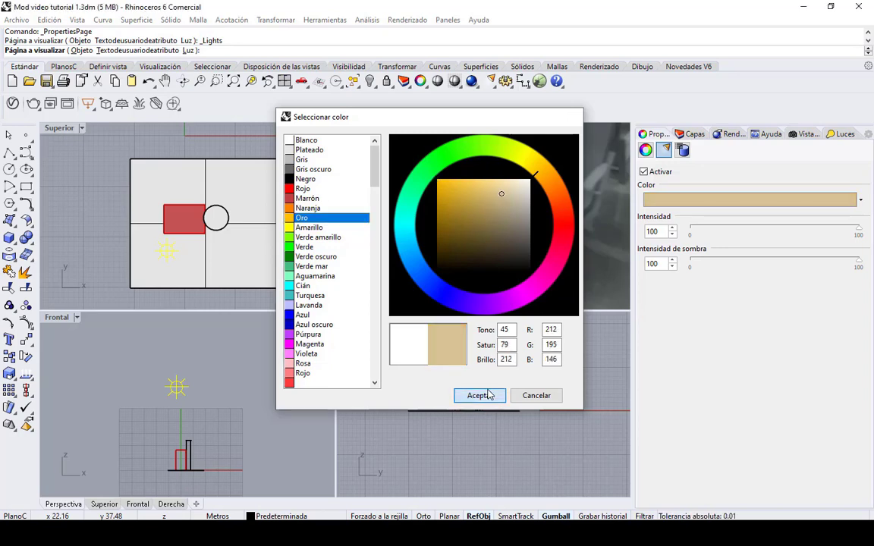
pyautogui.click(479, 395)
# - Set the point light's intensity to 29 and shadow intensity to 30, and render the Perspectiva view to check the effect
pyautogui.moveTo(854, 229); pyautogui.dragTo(740, 233)
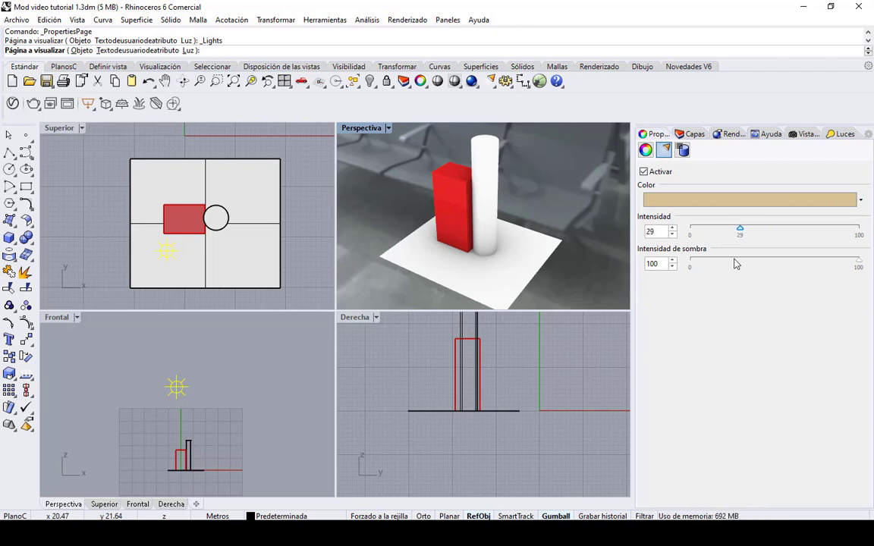
pyautogui.moveTo(858, 263); pyautogui.dragTo(741, 262)
pyautogui.click(471, 82)
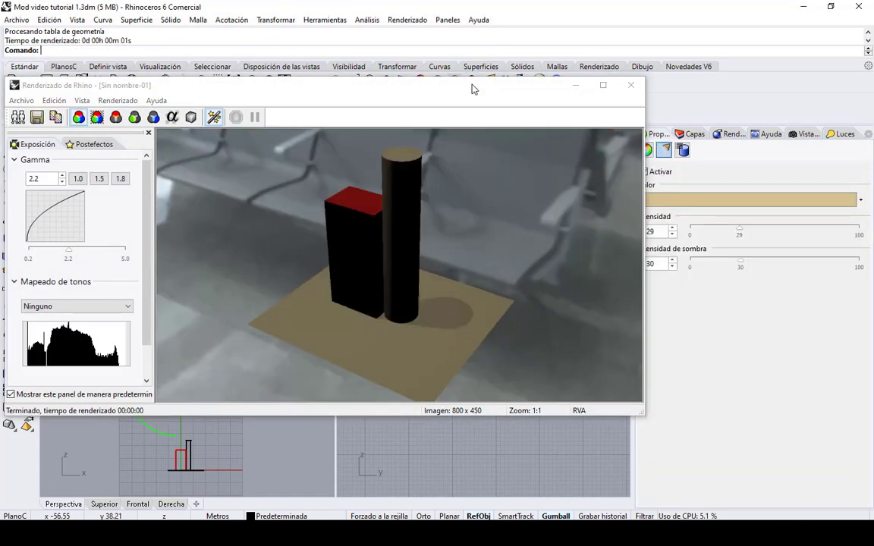
pyautogui.click(576, 85)
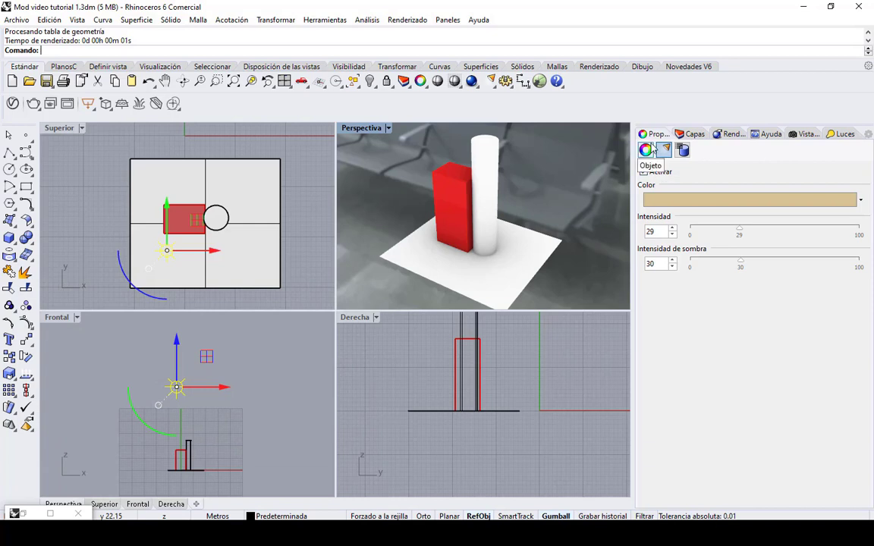
# - Show the Materiales panel, and check the red box against the Yeso material of Capa 01 in the layer list
pyautogui.click(867, 134)
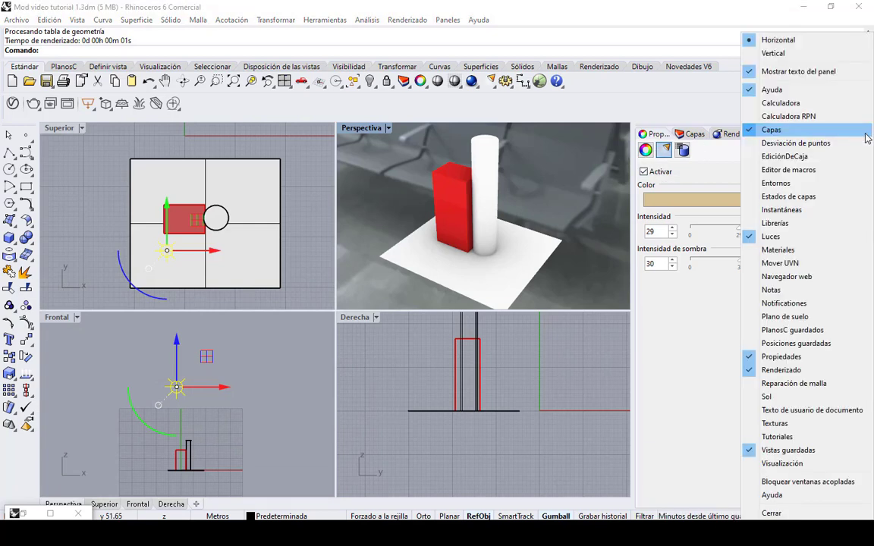
pyautogui.click(806, 249)
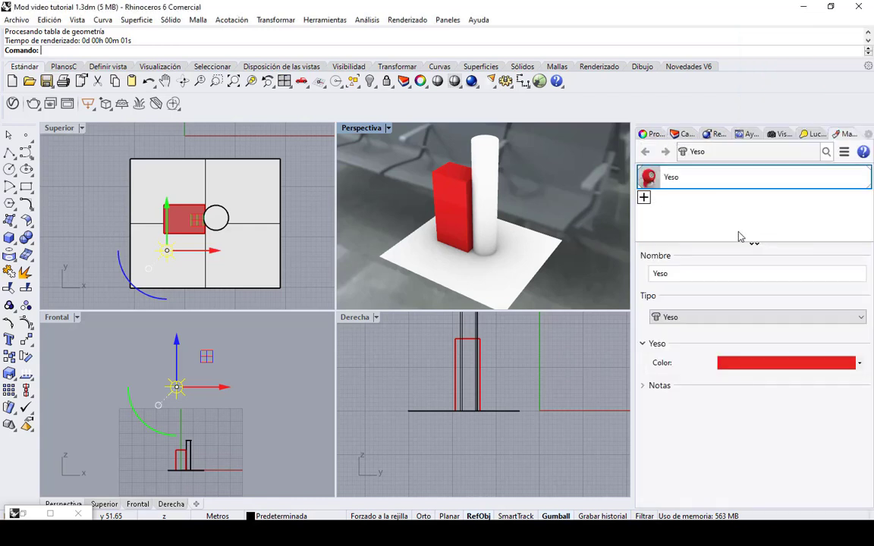
pyautogui.click(681, 134)
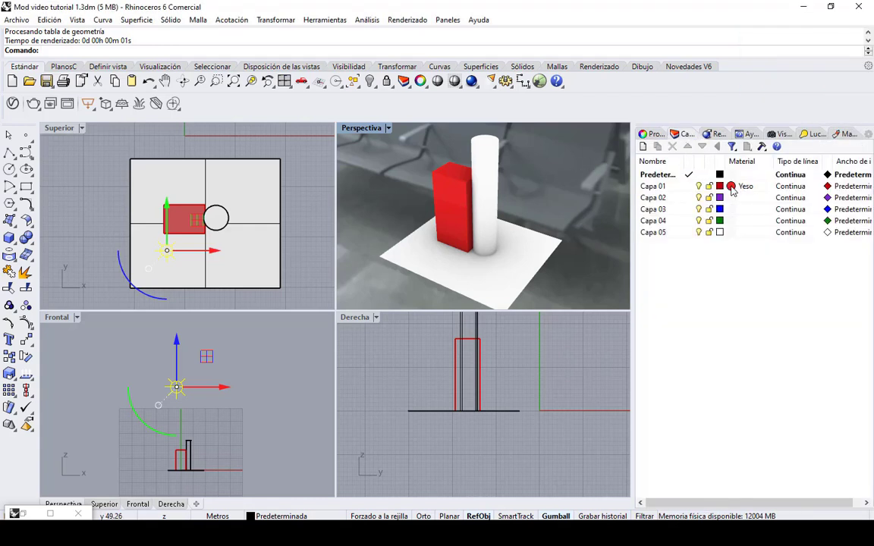
pyautogui.click(458, 205)
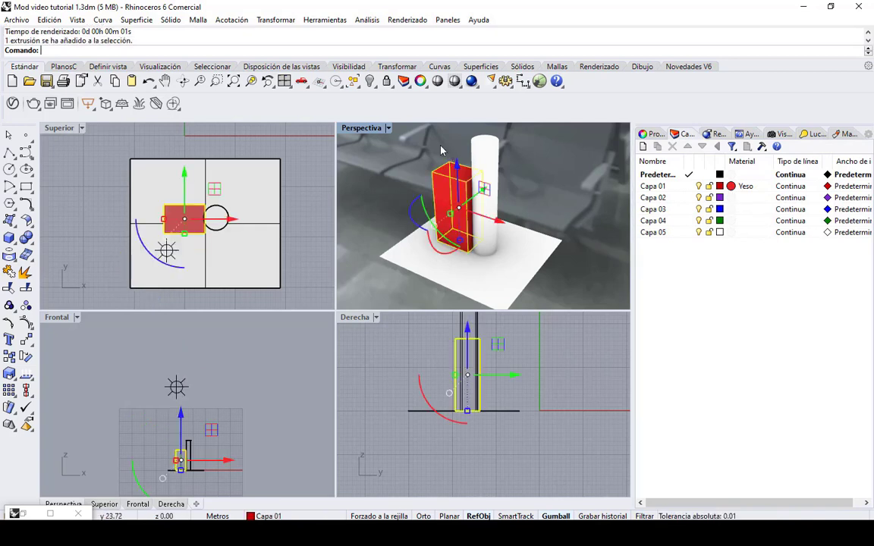
pyautogui.click(329, 180)
# - Select the cylinder in the Perspectiva view and change its default layer's material type to Pintura
pyautogui.click(481, 152)
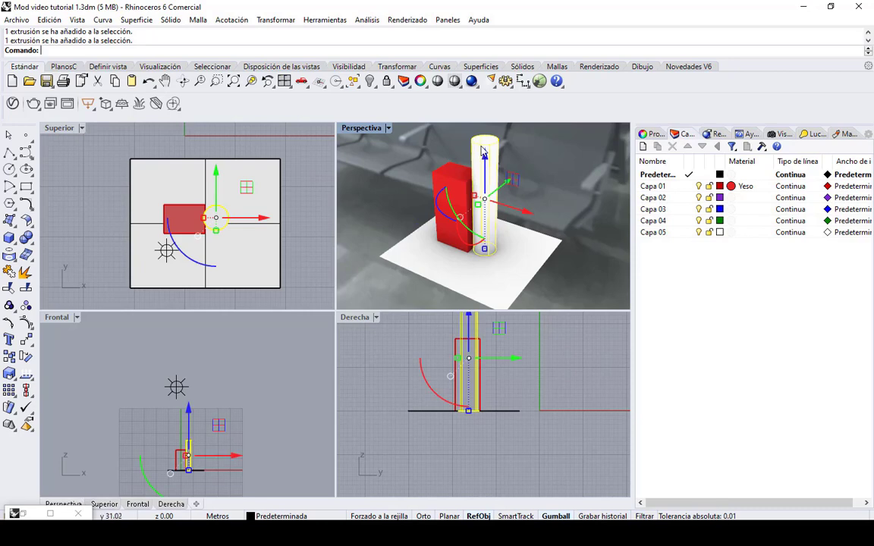
pyautogui.click(732, 175)
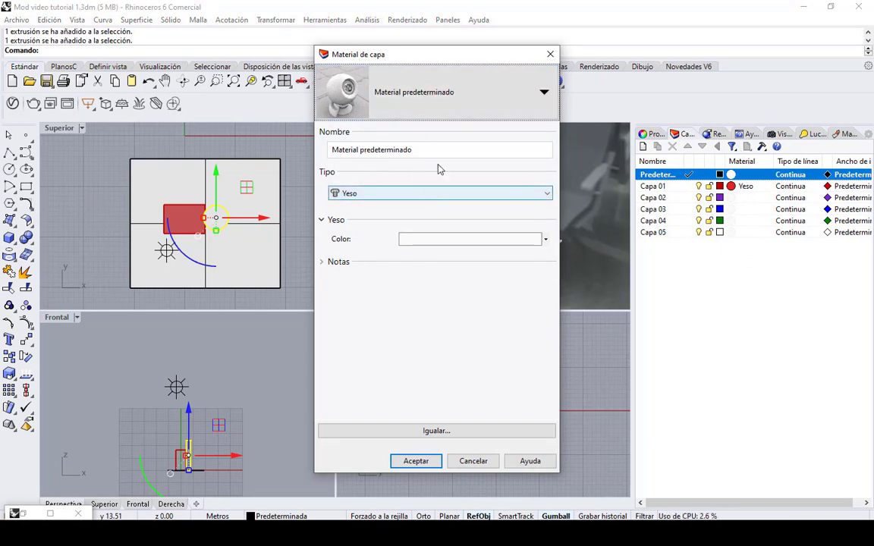
pyautogui.click(439, 194)
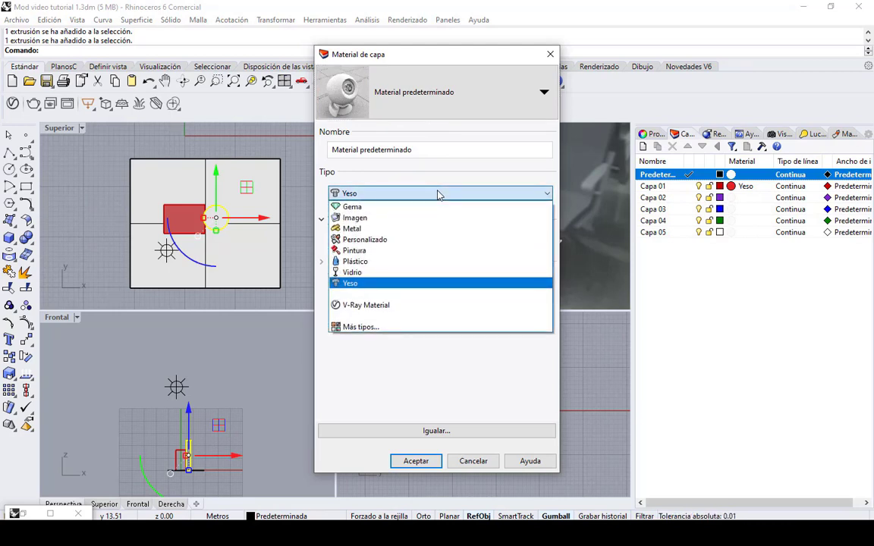
pyautogui.click(410, 250)
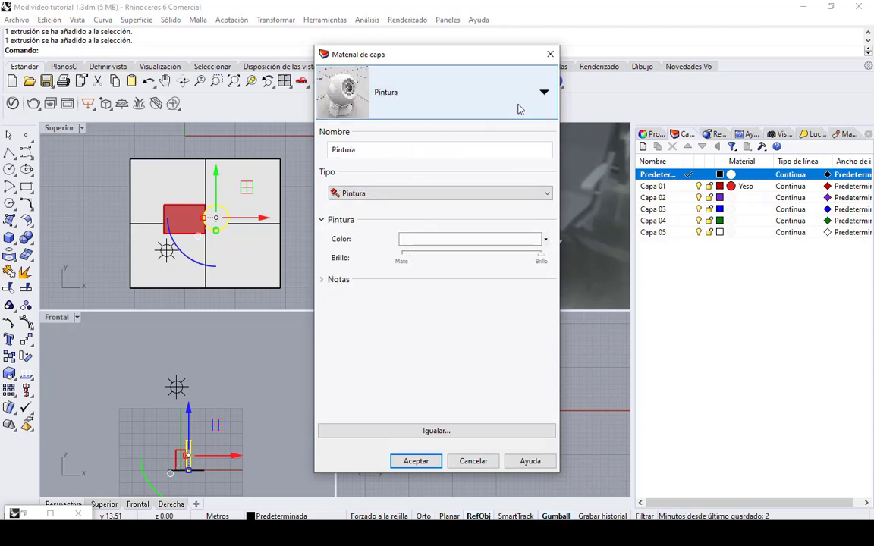
# - Examine the list of existing materials and the new-material types, and expand the Notas section of the Pintura material
pyautogui.click(542, 97)
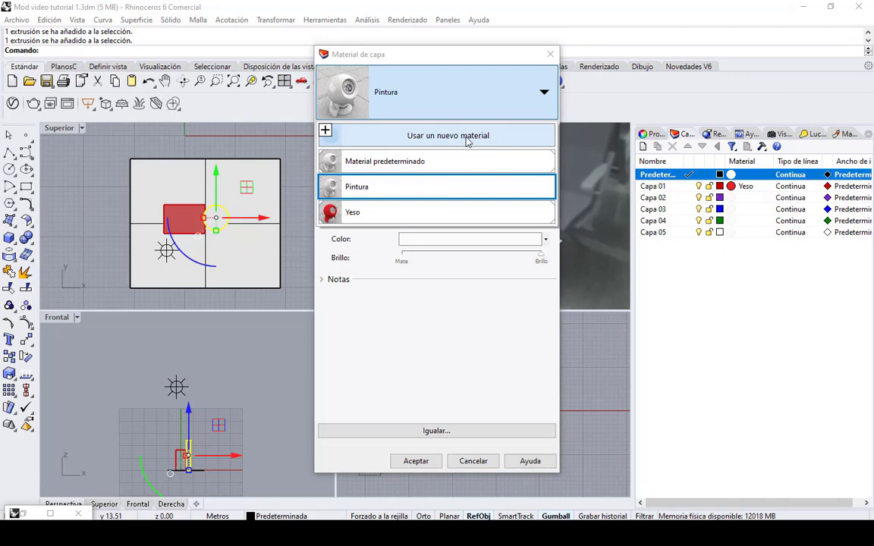
pyautogui.click(334, 134)
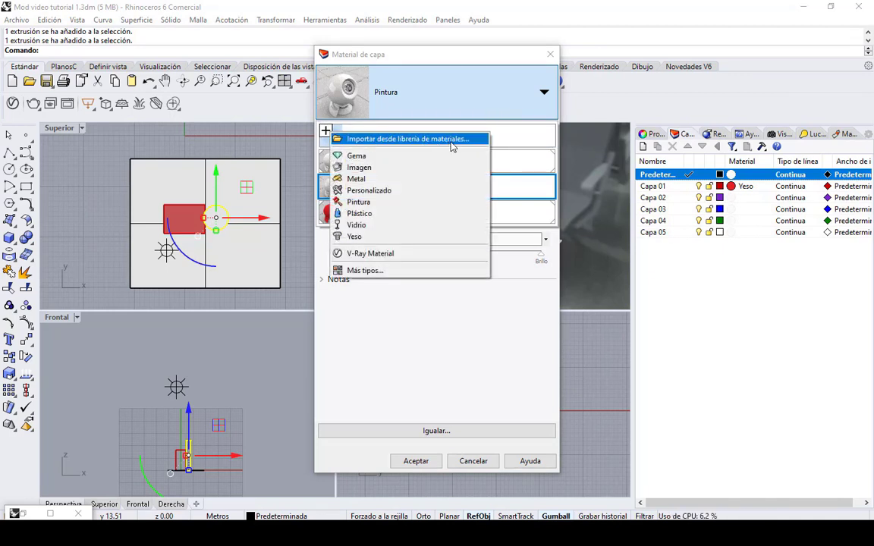
pyautogui.click(460, 94)
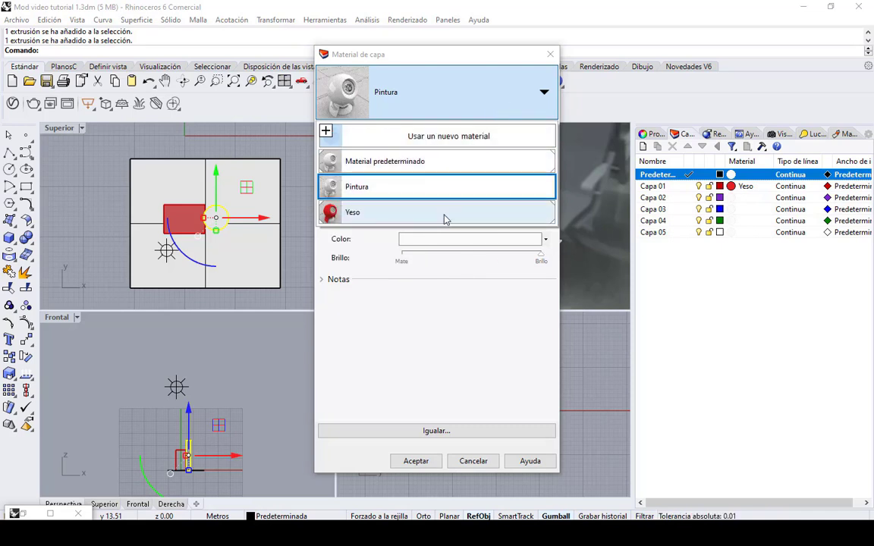
pyautogui.click(432, 287)
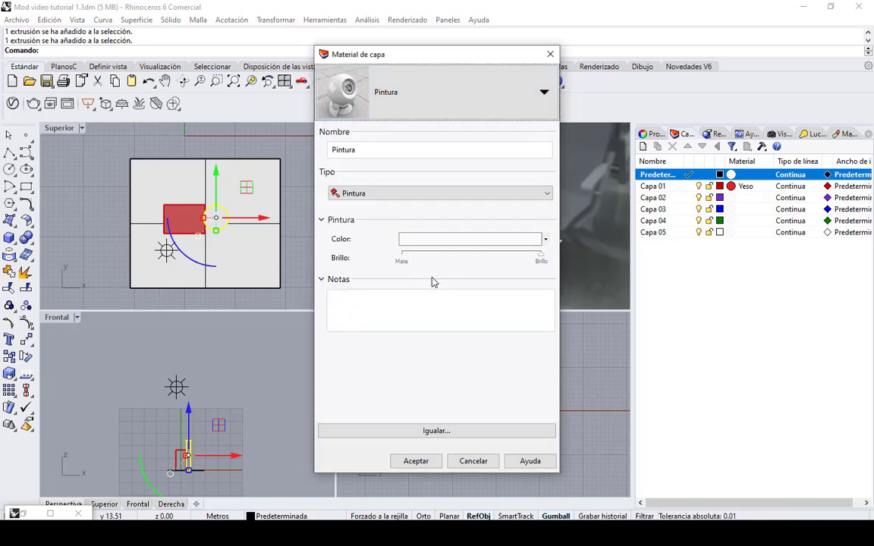
# - Set the Pintura material's colour to Caqui, RGB 255, 246, 143, and apply it to the default layer
pyautogui.click(432, 241)
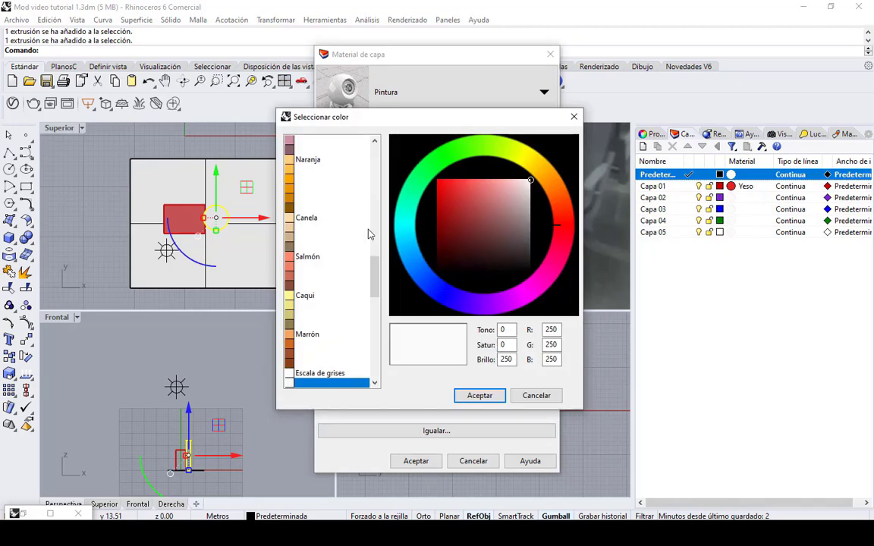
pyautogui.click(299, 295)
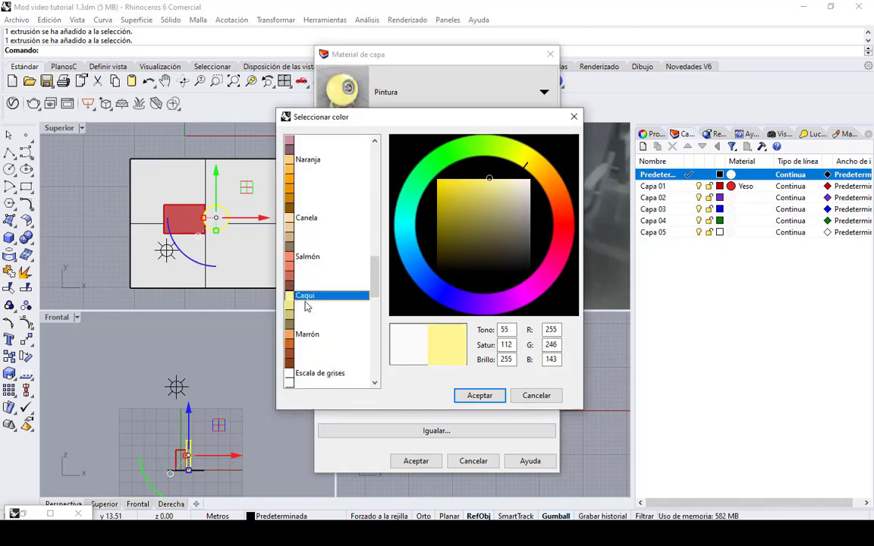
pyautogui.click(479, 395)
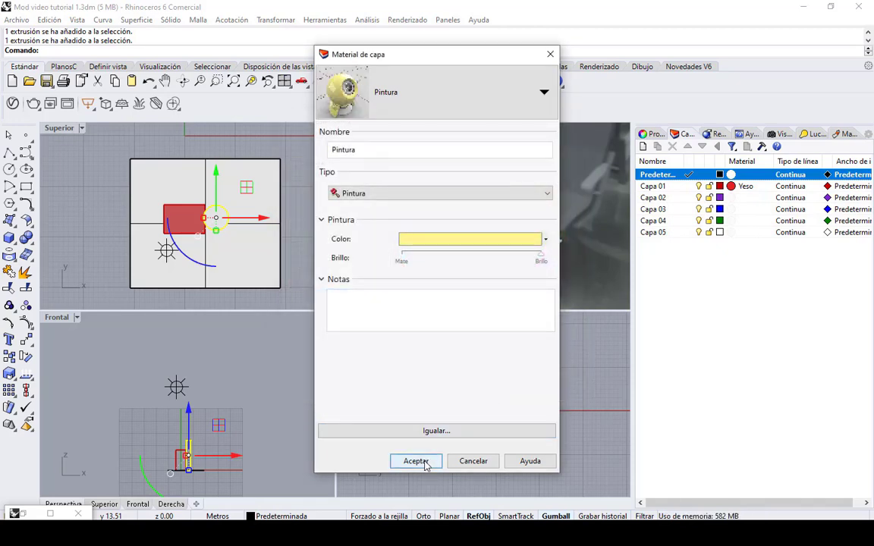
pyautogui.click(416, 461)
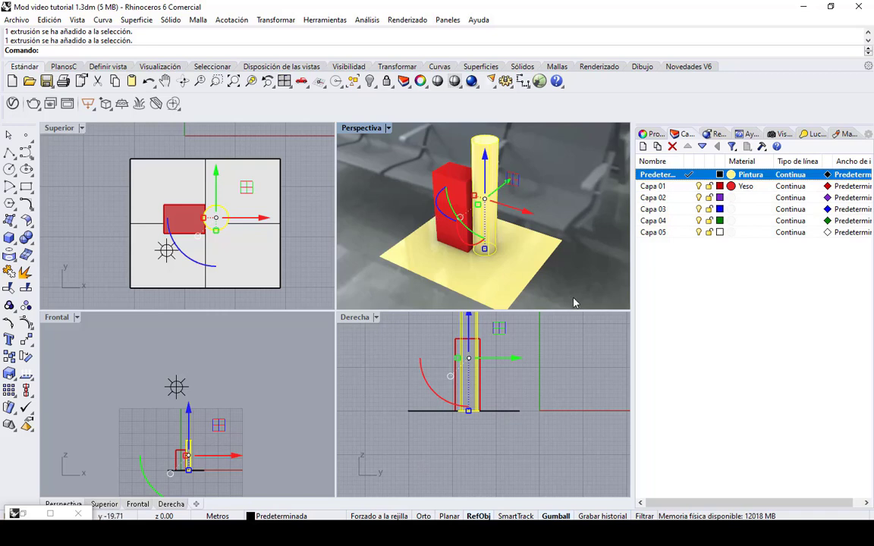
# - Move the flat base surface under the box and cylinder to layer Capa 02, and deselect it
pyautogui.click(393, 339)
pyautogui.click(460, 270)
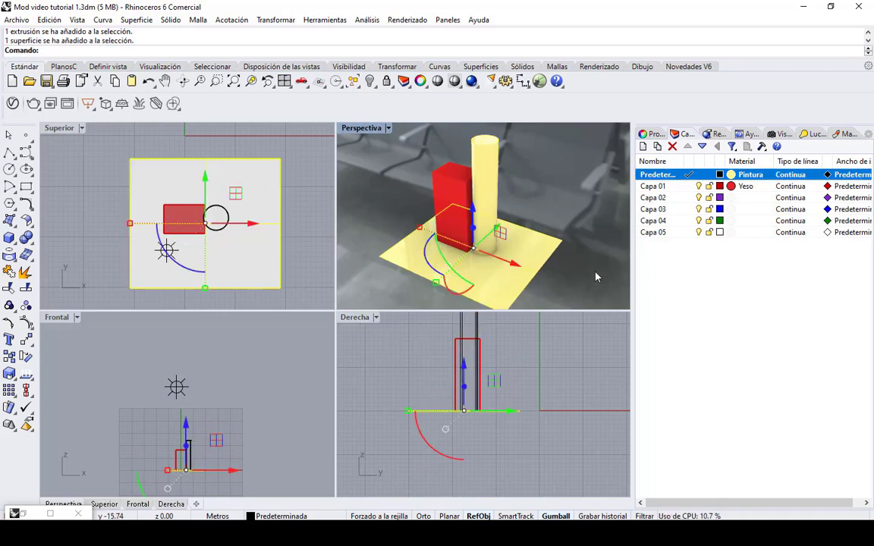
pyautogui.rightClick(661, 200)
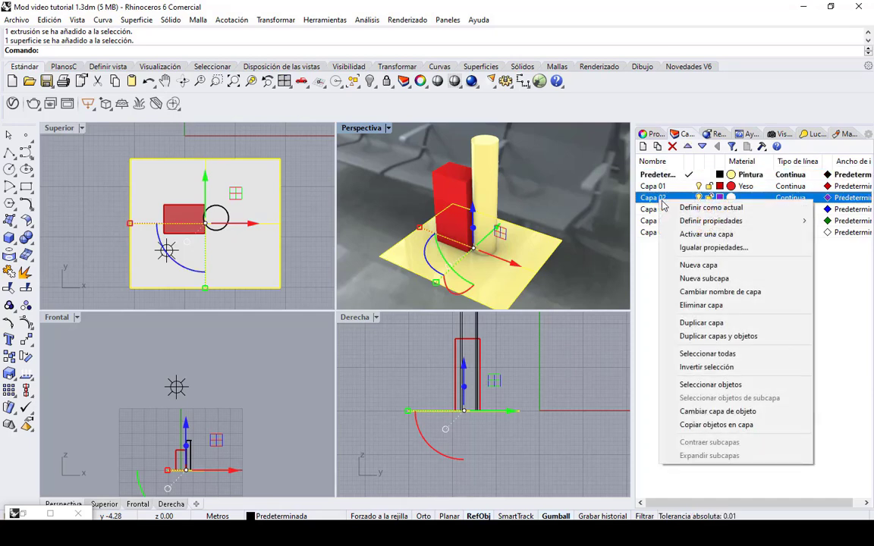
pyautogui.click(687, 411)
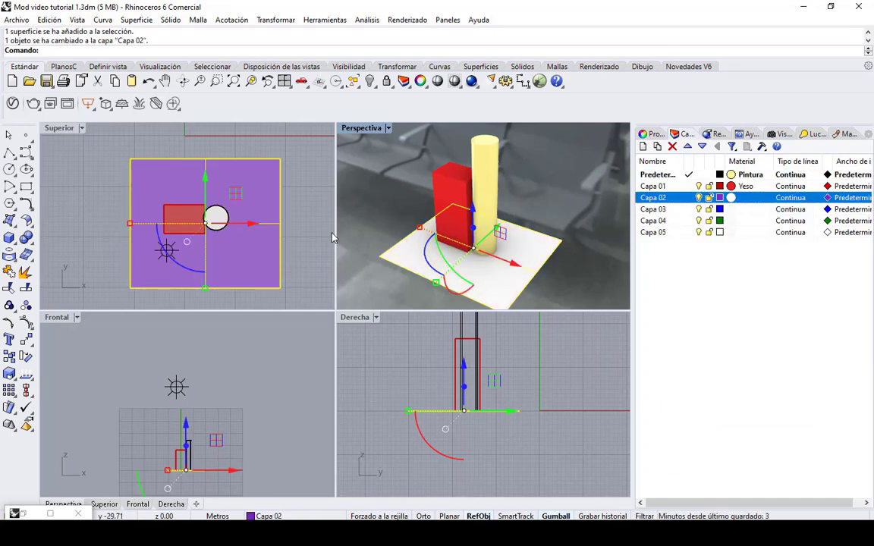
pyautogui.click(308, 197)
# - Render the Perspectiva view to check the new layer materials, and dismiss the render window
pyautogui.click(356, 128)
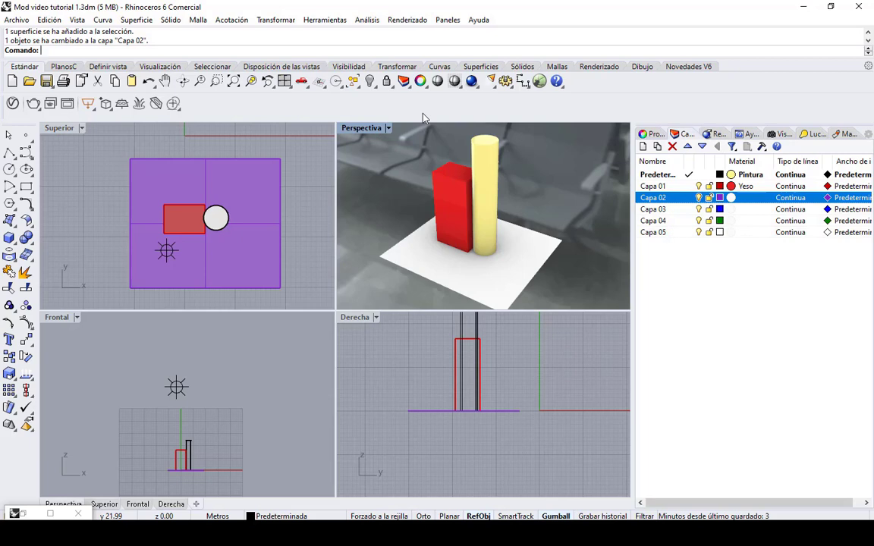
pyautogui.click(471, 81)
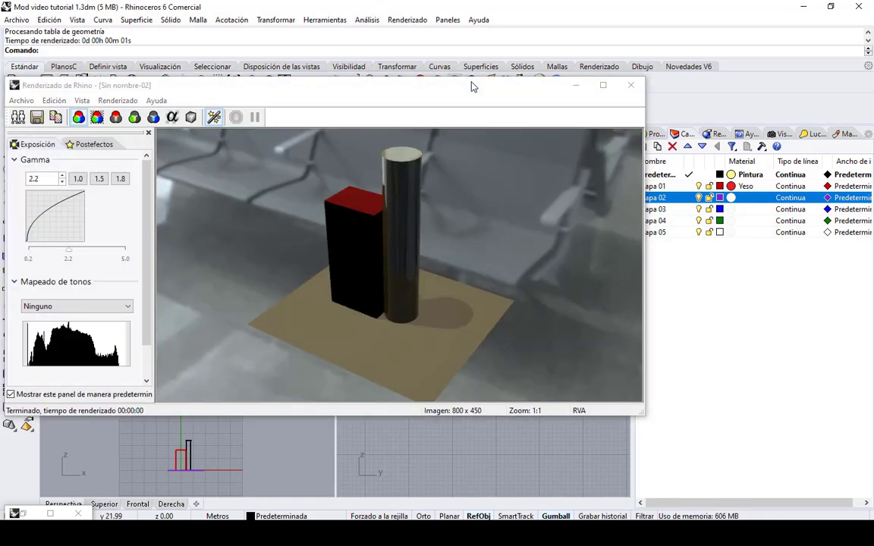
pyautogui.click(631, 84)
# - Show the Plano de suelo panel, and render the Perspectiva view with the ground plane off for comparison
pyautogui.rightClick(742, 133)
pyautogui.press('Escape')
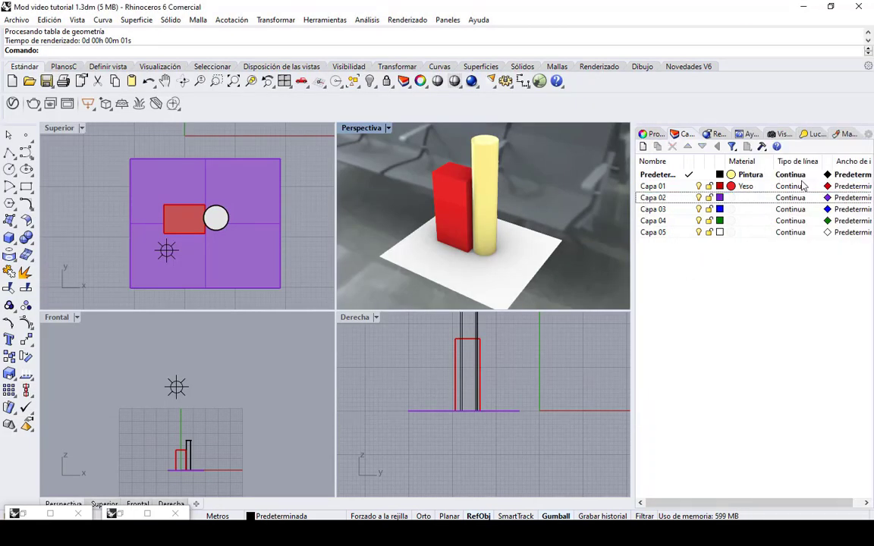
pyautogui.rightClick(870, 134)
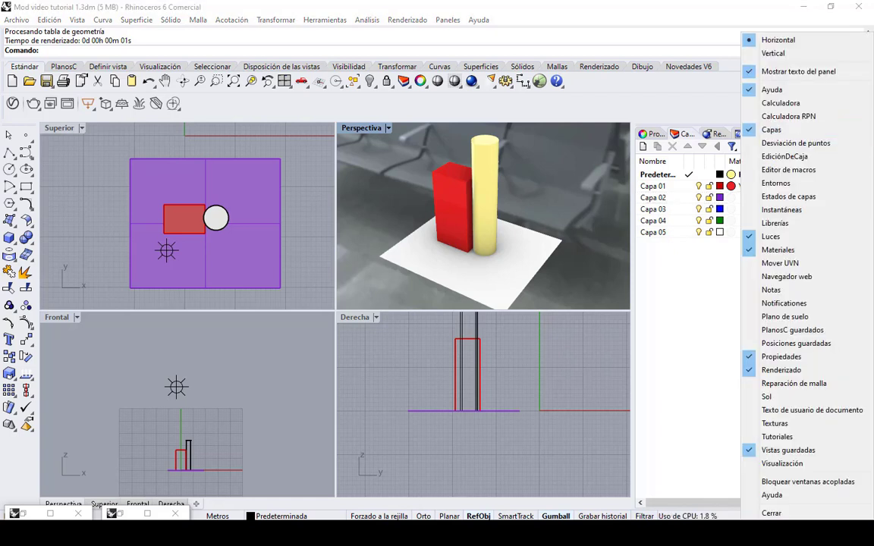
pyautogui.click(789, 318)
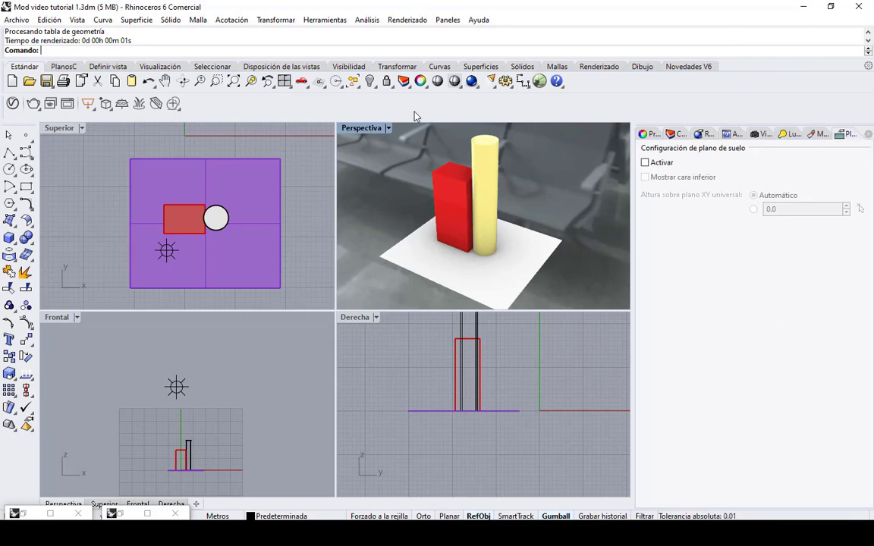
pyautogui.click(469, 82)
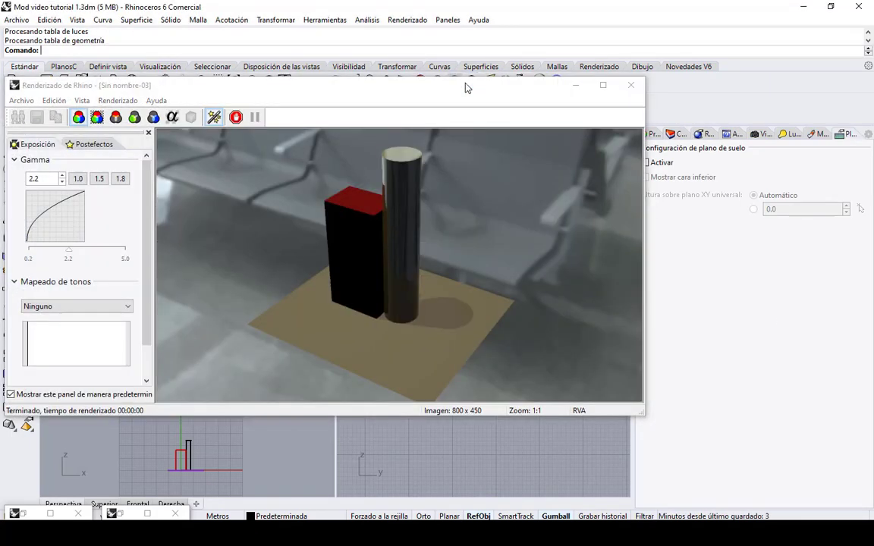
pyautogui.click(631, 89)
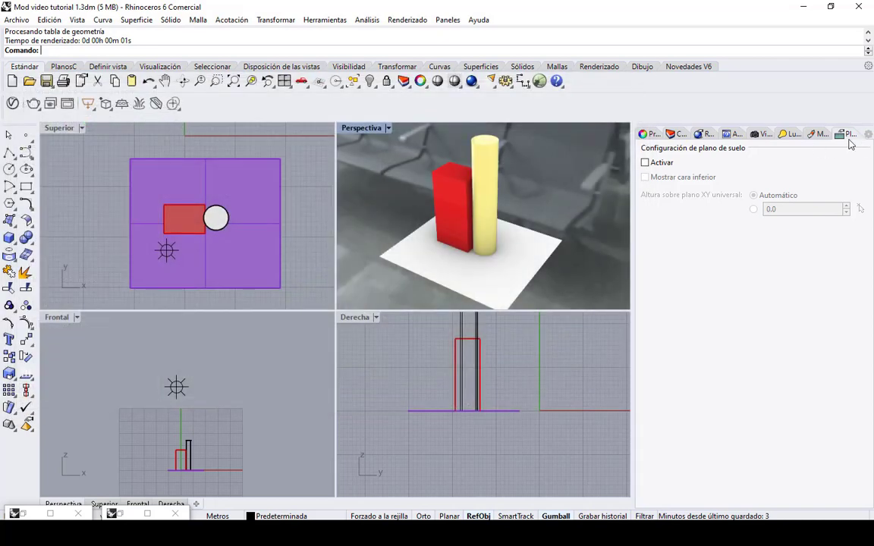
# - Activate the ground plane with its shadow-only effect, and render the Perspectiva view to compare
pyautogui.click(646, 163)
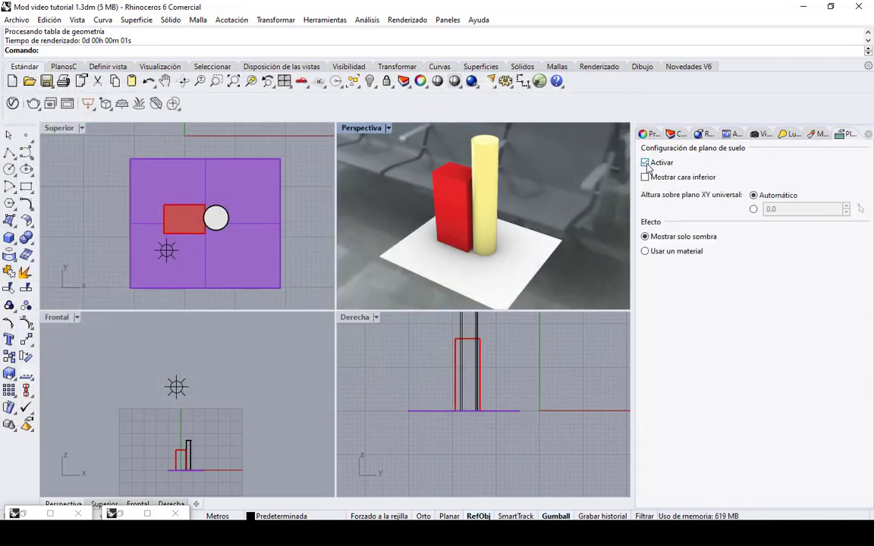
pyautogui.click(471, 82)
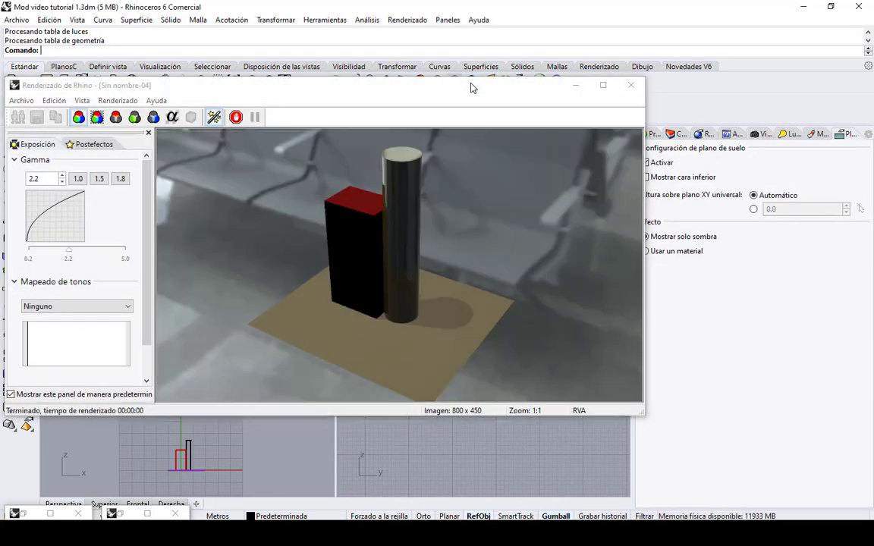
pyautogui.click(578, 85)
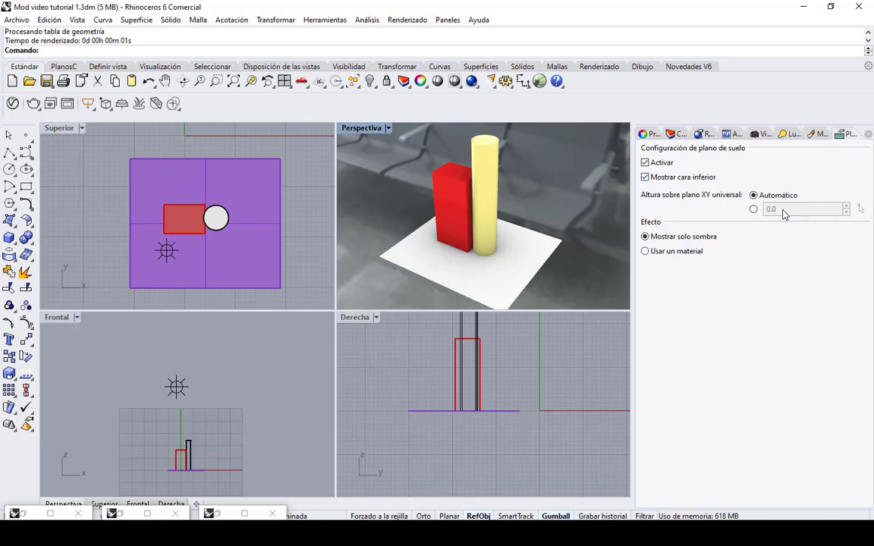
# - Show the ground plane's underside, set its height above the world XY plane to 1.0, and make it use a material
pyautogui.click(754, 210)
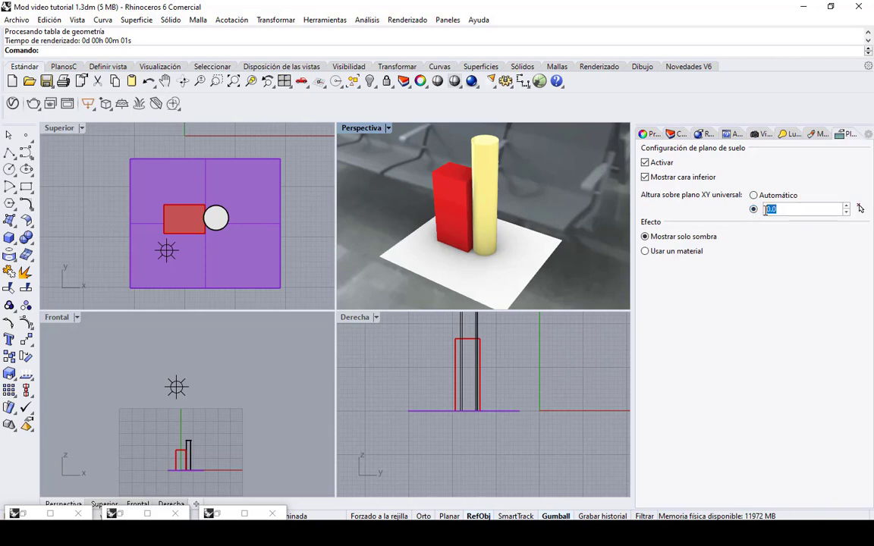
pyautogui.write('1')
pyautogui.click(788, 252)
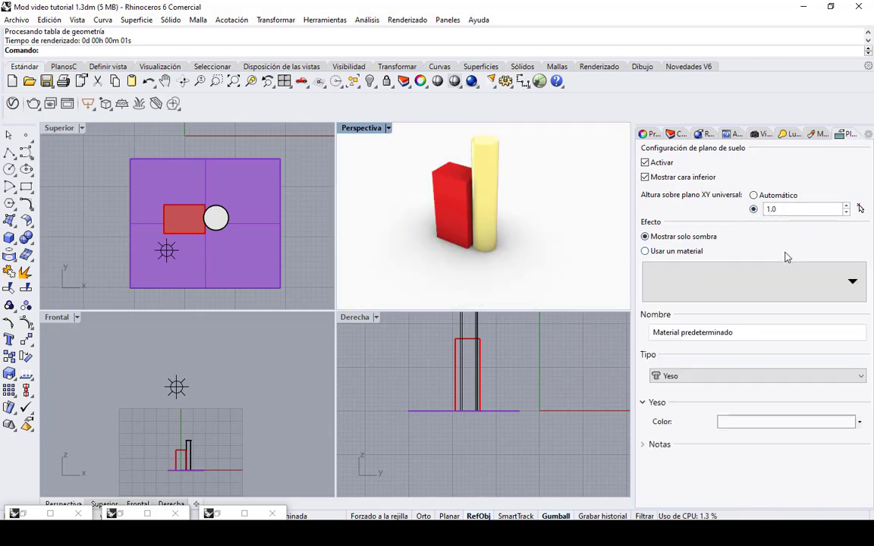
# - Set the ground plane's height to 0.1, and render the Perspectiva view to check the effect
pyautogui.doubleClick(785, 211)
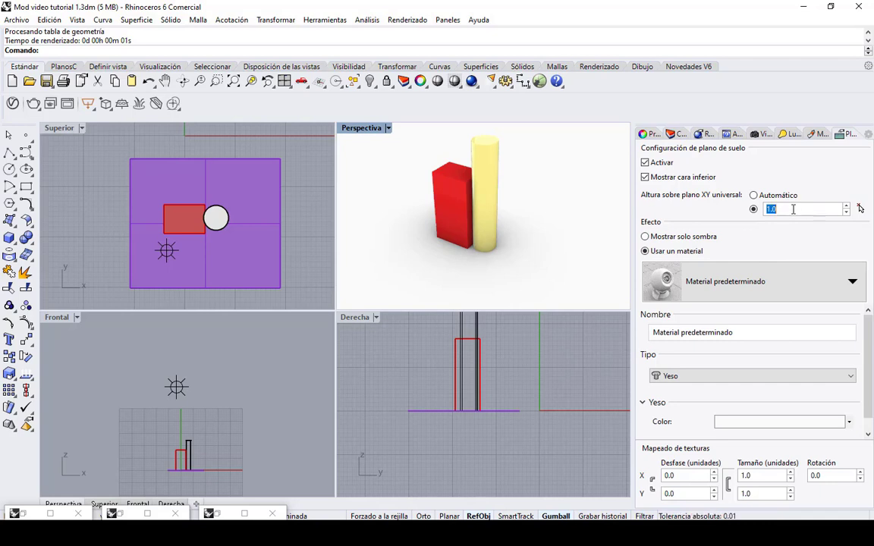
pyautogui.write('.05')
pyautogui.press('Return')
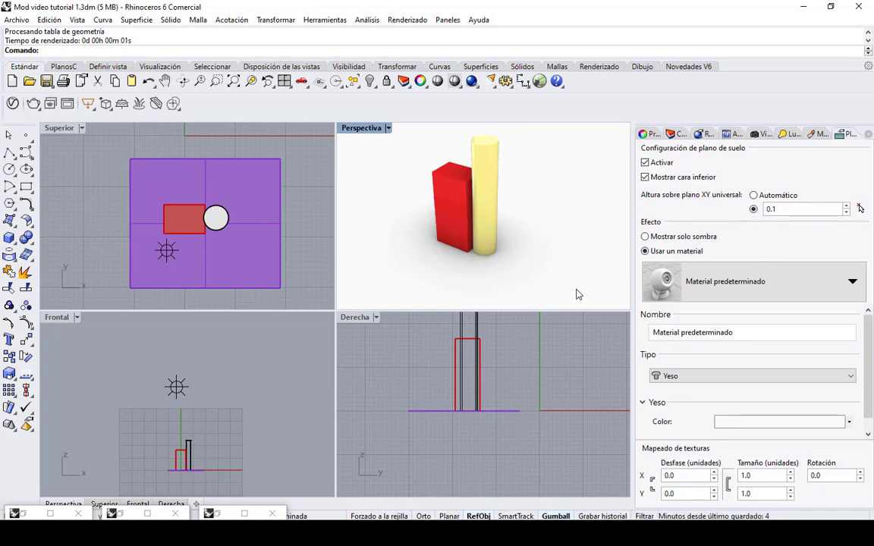
pyautogui.click(364, 141)
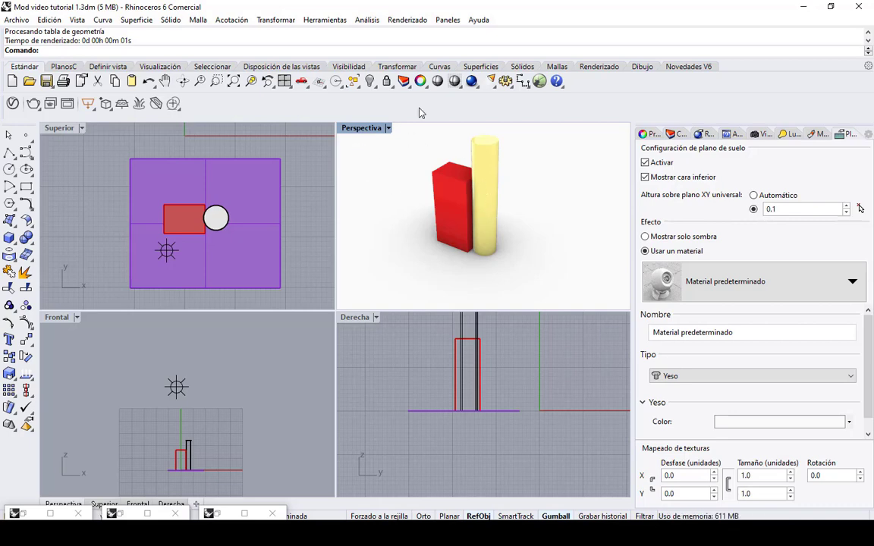
pyautogui.click(472, 82)
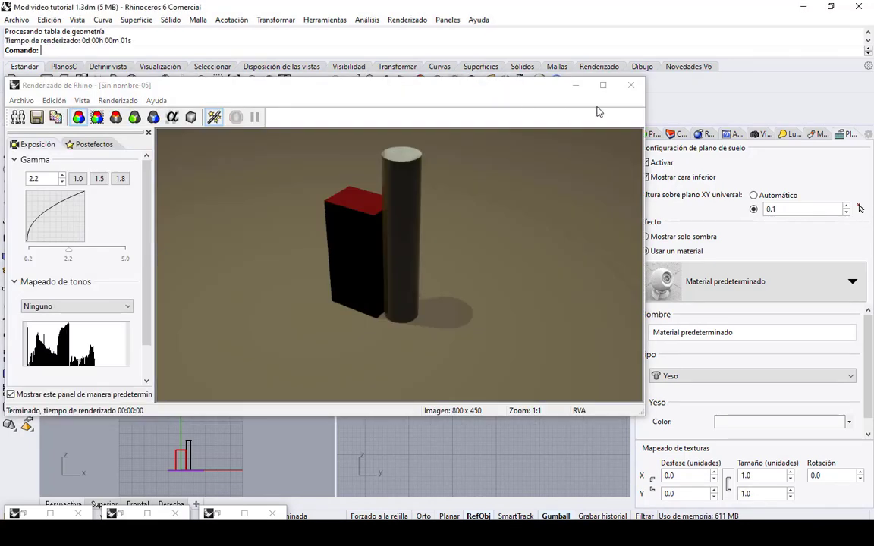
pyautogui.click(575, 85)
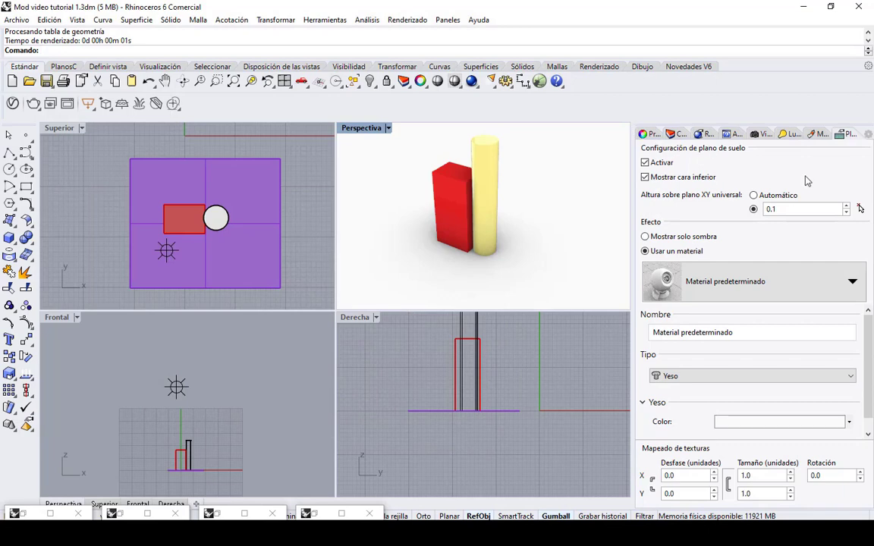
# - Deactivate the ground plane so the Perspectiva view shows the environment background
pyautogui.rightClick(779, 130)
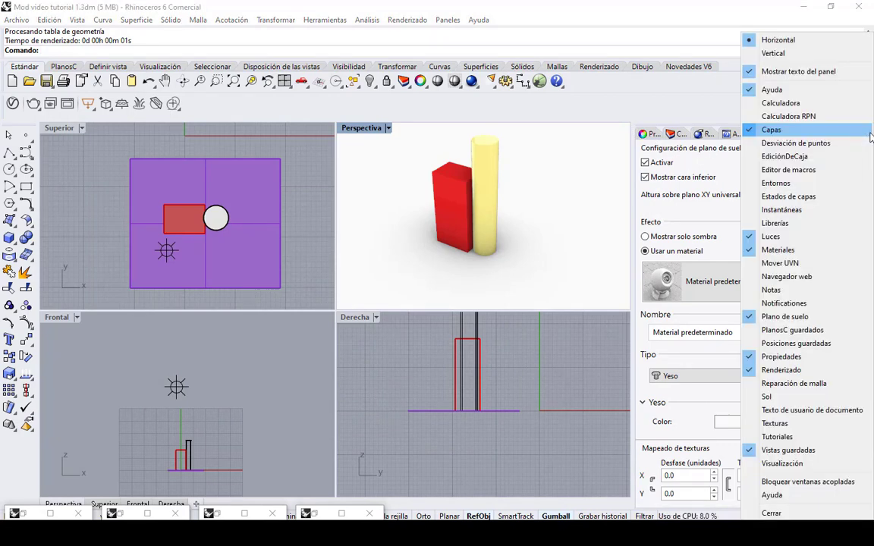
pyautogui.click(674, 174)
pyautogui.click(659, 163)
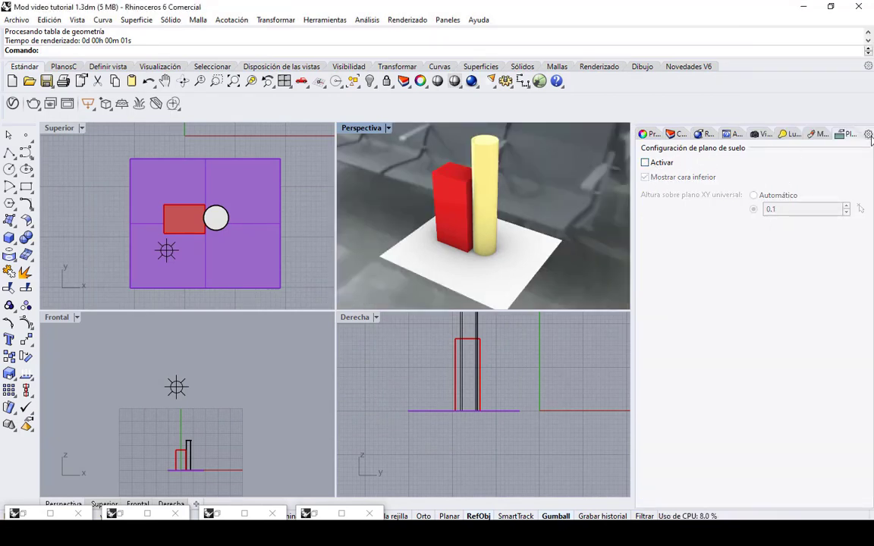
# - Show the Sol panel and activate the sun, examining its position, date, time and location settings
pyautogui.click(869, 135)
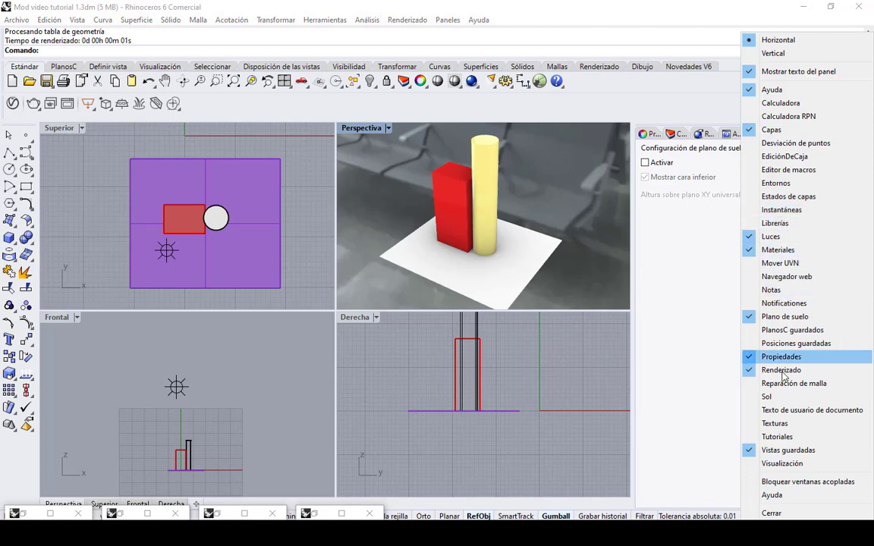
pyautogui.click(768, 397)
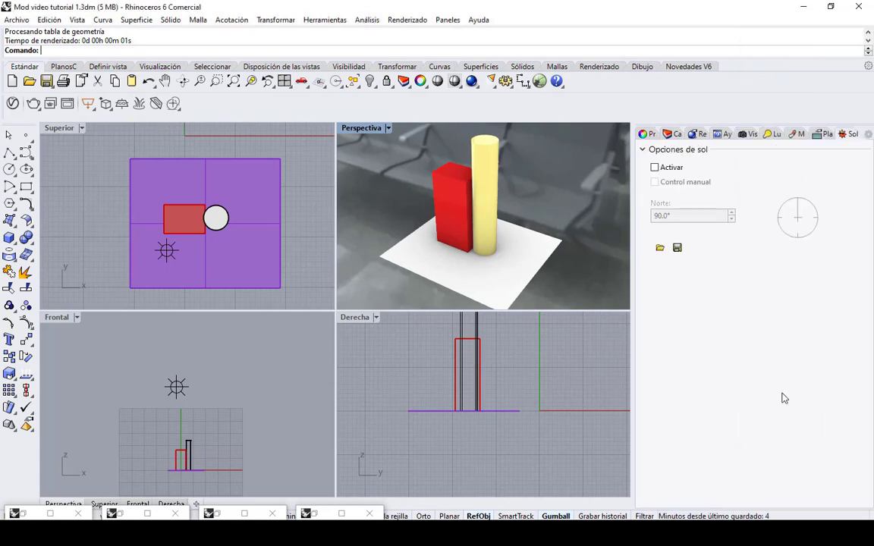
pyautogui.click(654, 168)
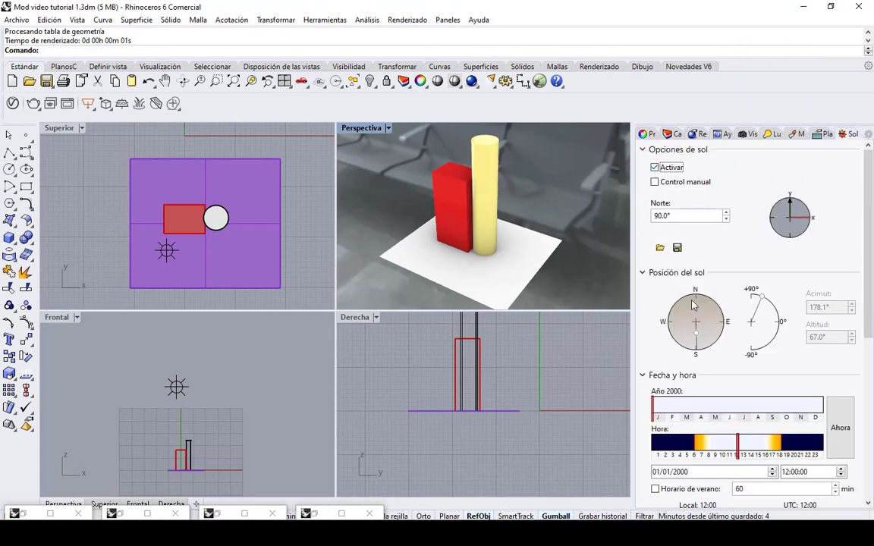
pyautogui.scroll(-1, 692, 305)
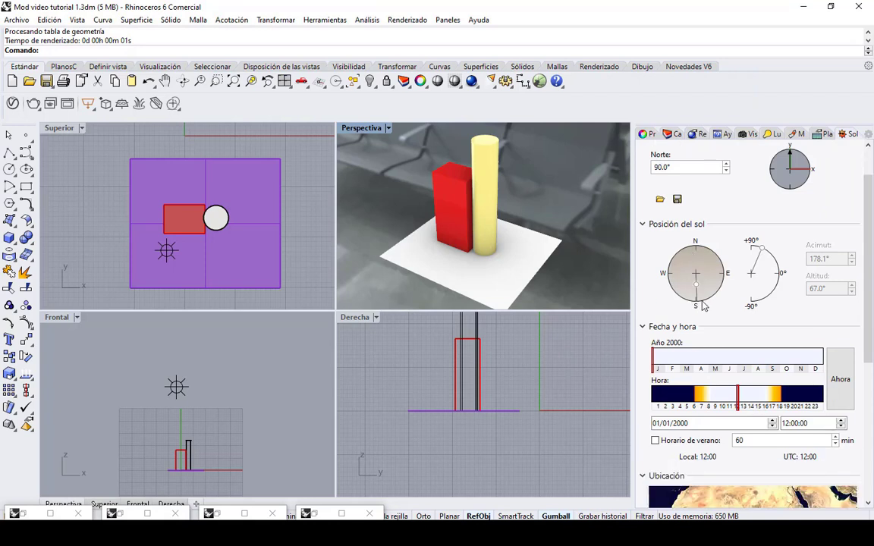
pyautogui.scroll(1, 702, 304)
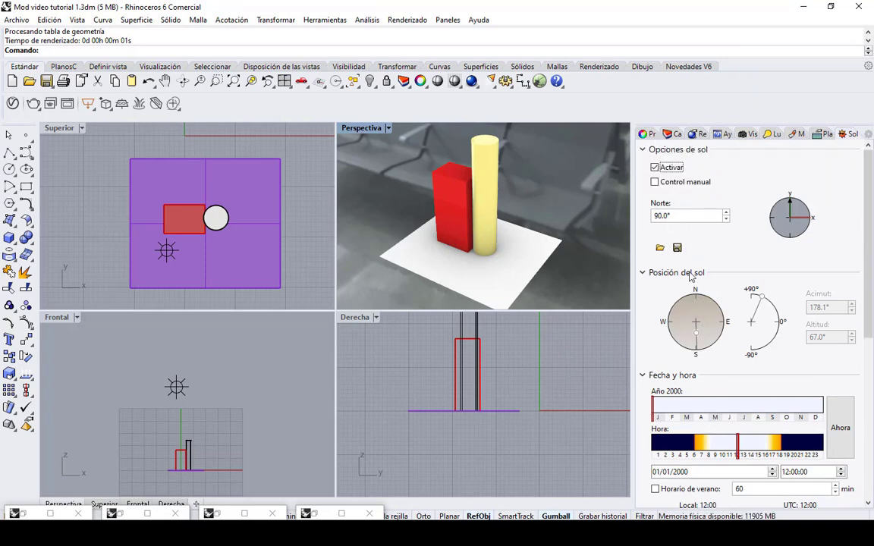
pyautogui.scroll(-6, 692, 286)
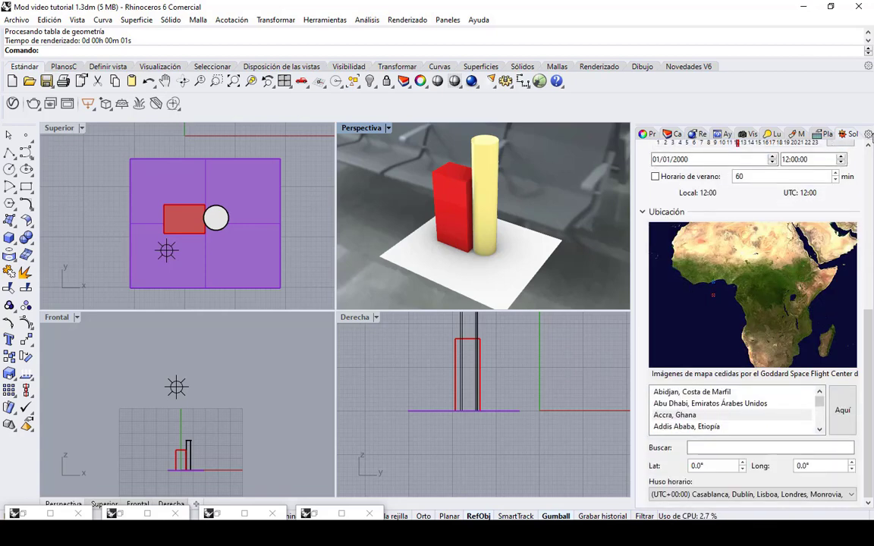
# - Hide the Plano de suelo, Luces and Materiales panels from the side panel group
pyautogui.rightClick(778, 123)
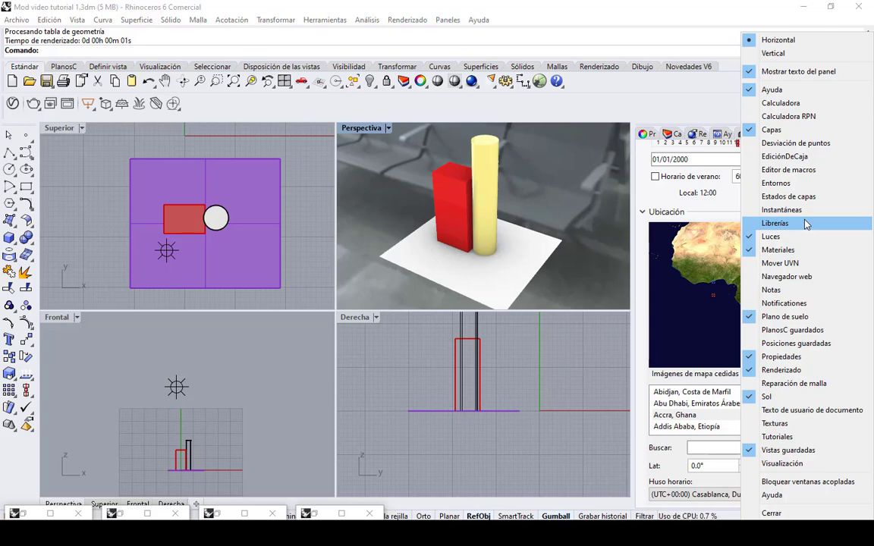
pyautogui.click(587, 346)
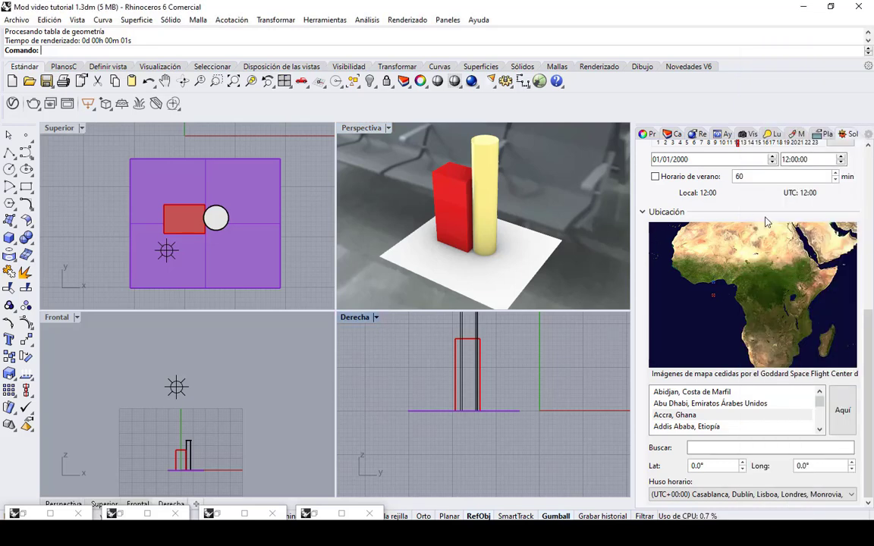
pyautogui.click(869, 135)
pyautogui.click(785, 316)
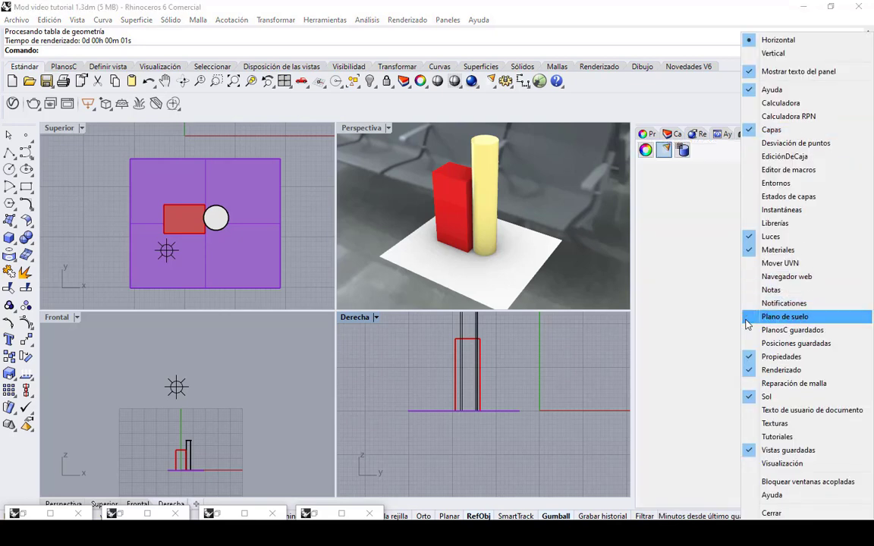
pyautogui.click(724, 114)
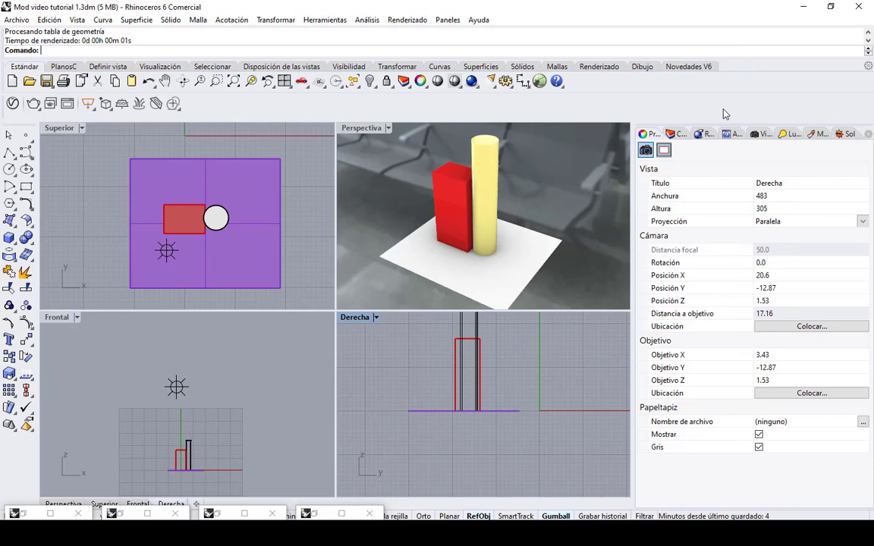
pyautogui.click(866, 134)
pyautogui.click(791, 230)
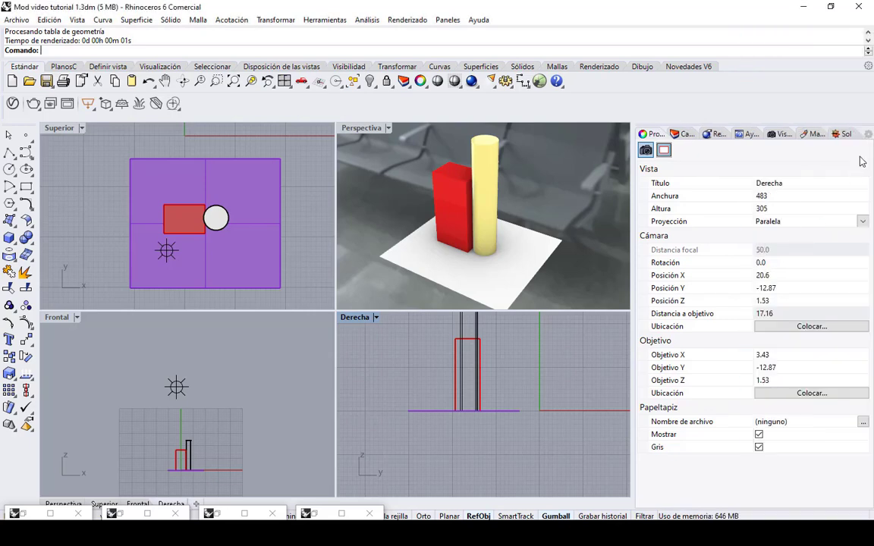
pyautogui.click(867, 134)
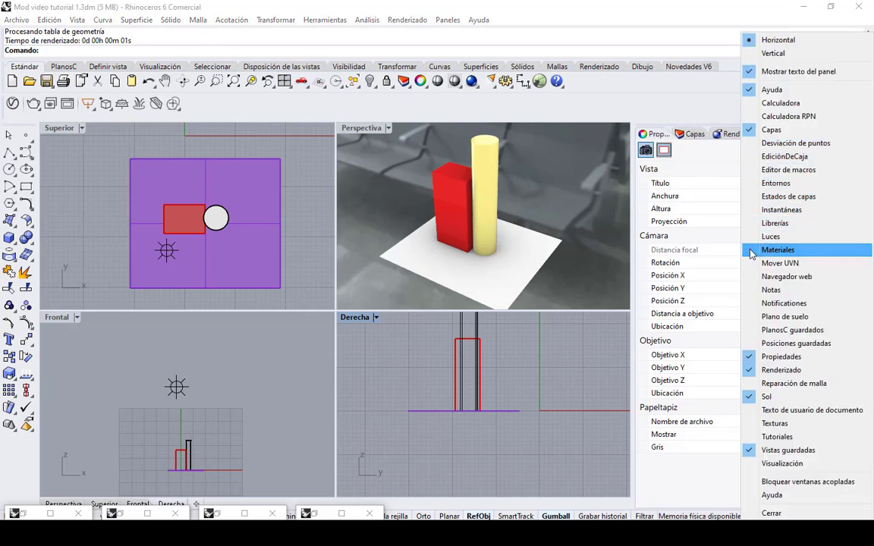
pyautogui.click(584, 356)
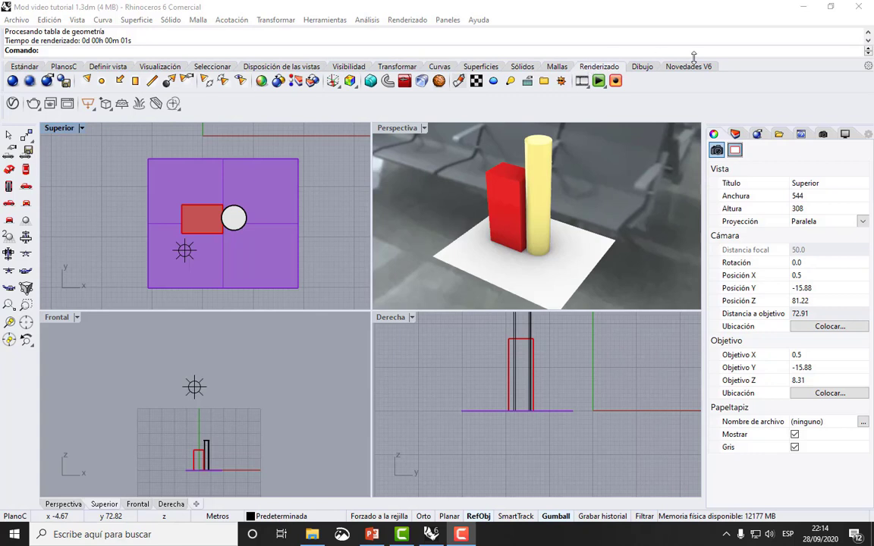
# - Show the Renderizado toolbar as a floating toolbar and place it over the Superior view, leaving no objects selected
pyautogui.rightClick(747, 68)
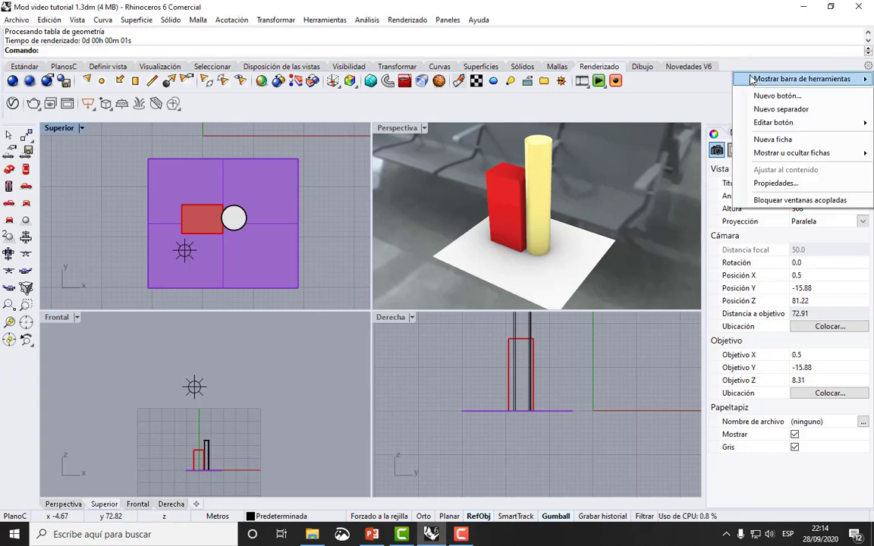
pyautogui.moveTo(755, 81)
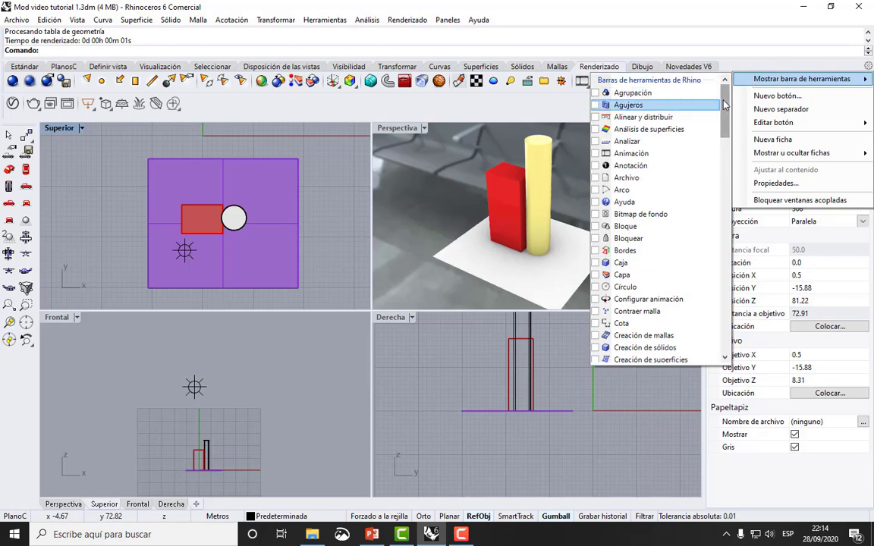
pyautogui.moveTo(725, 104); pyautogui.dragTo(723, 272)
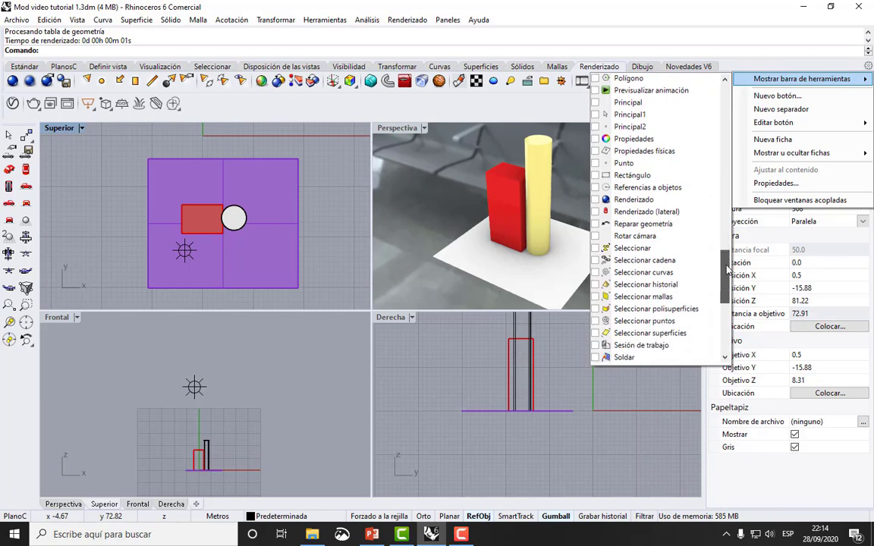
pyautogui.click(596, 202)
pyautogui.click(537, 185)
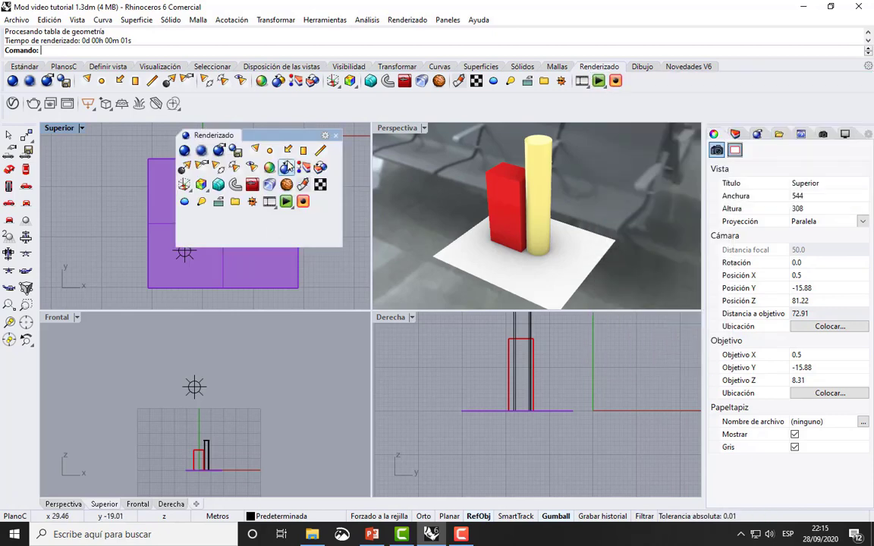
pyautogui.moveTo(292, 137); pyautogui.dragTo(348, 199)
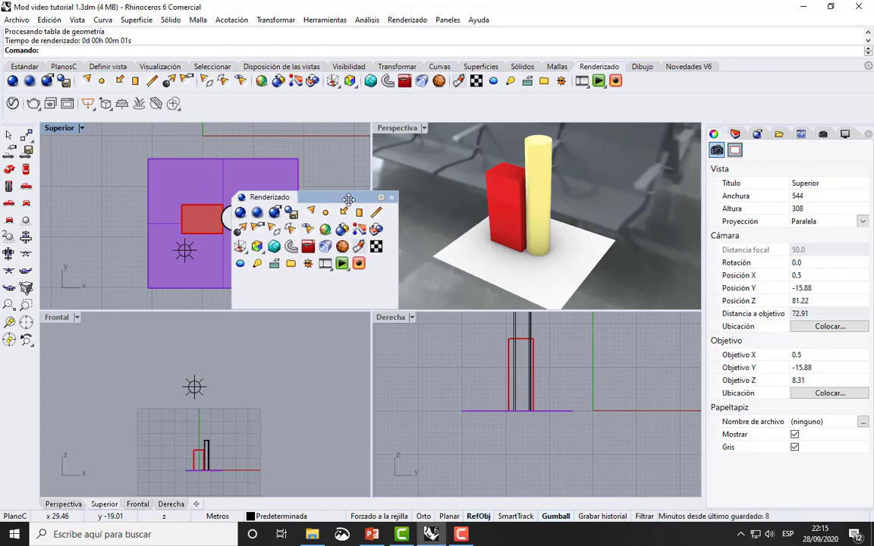
pyautogui.moveTo(348, 198); pyautogui.dragTo(274, 134)
pyautogui.click(273, 265)
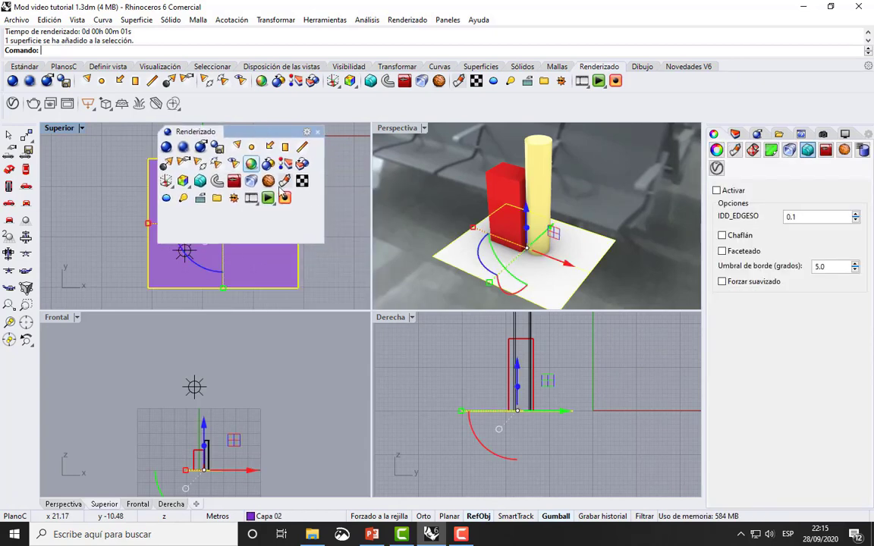
pyautogui.click(361, 197)
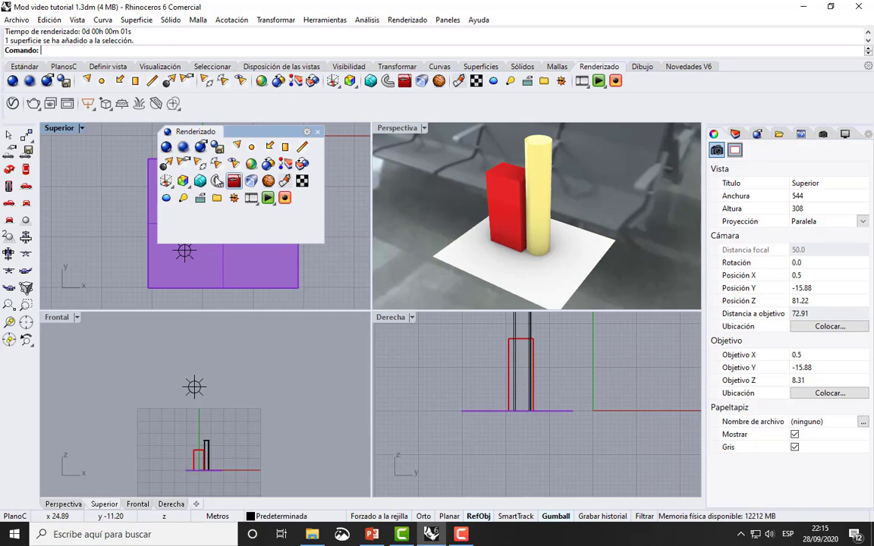
# - Render the Superior view and the Perspectiva view, minimizing each render window
pyautogui.click(165, 148)
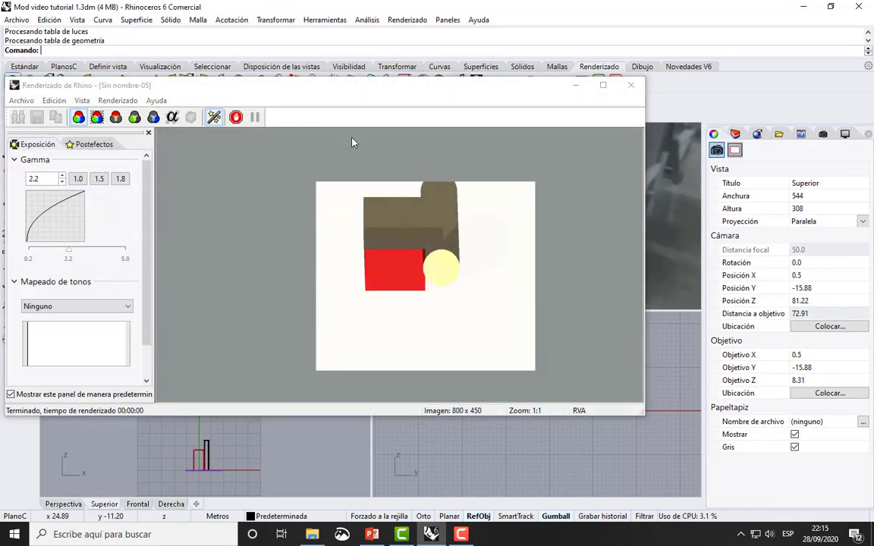
pyautogui.click(575, 85)
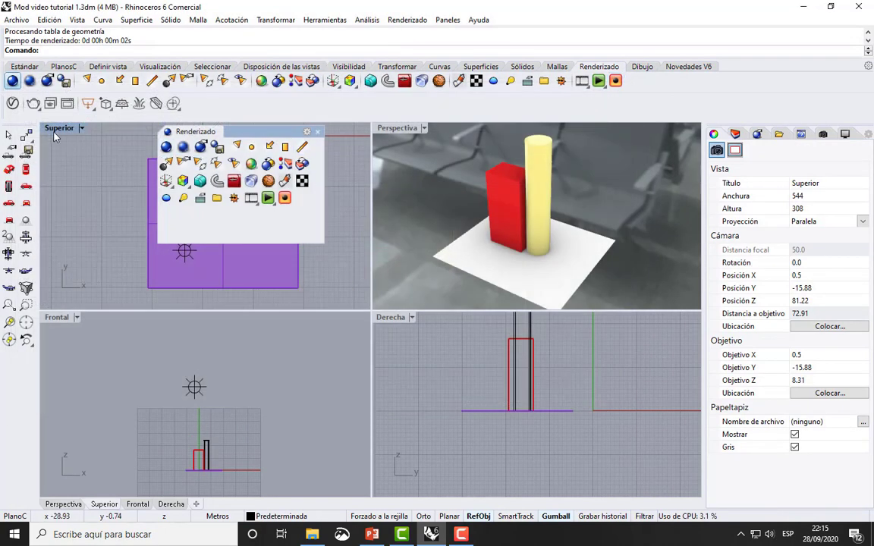
pyautogui.click(389, 131)
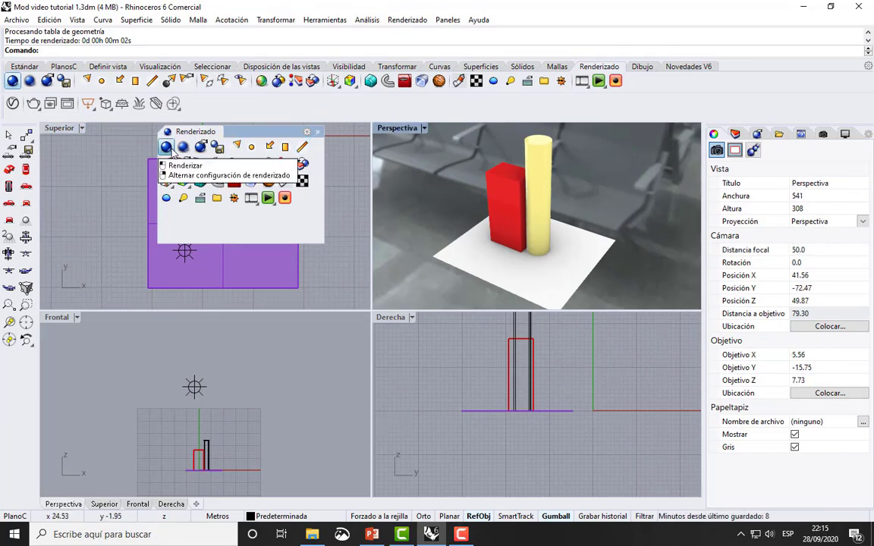
pyautogui.click(169, 148)
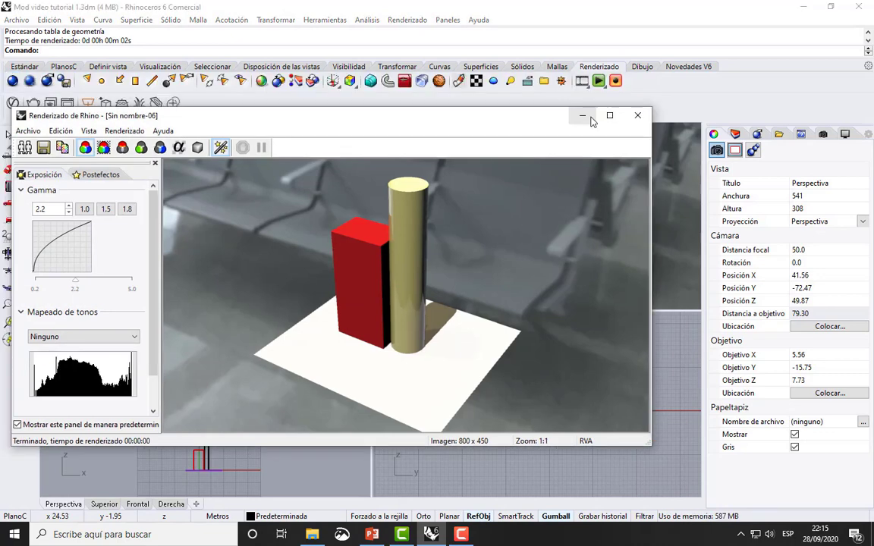
pyautogui.click(581, 115)
# - Render a preview of the Perspectiva view, and move its window aside to return to the model
pyautogui.click(169, 148)
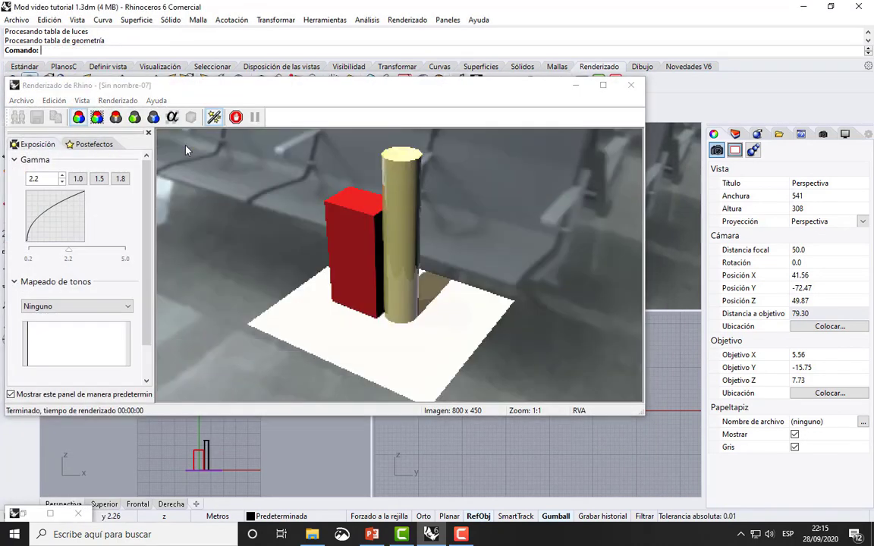
pyautogui.click(346, 100)
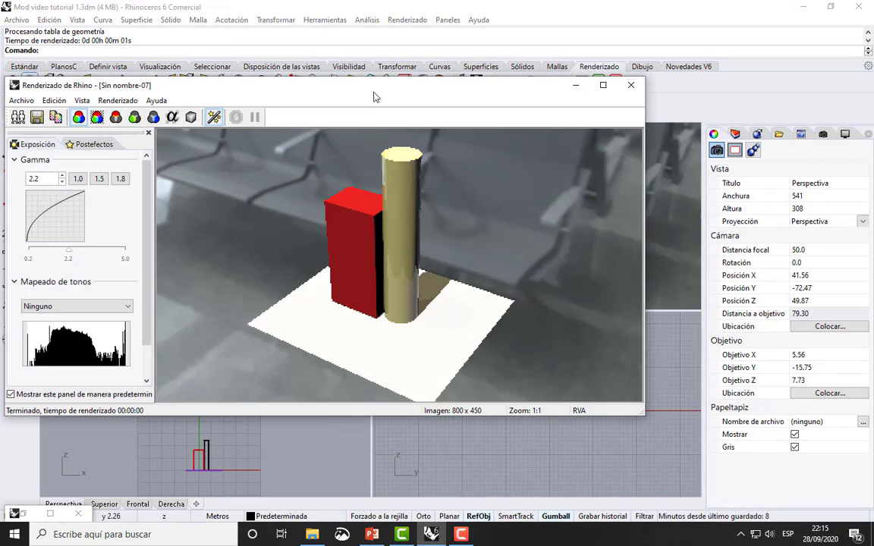
pyautogui.moveTo(373, 97); pyautogui.dragTo(411, 154)
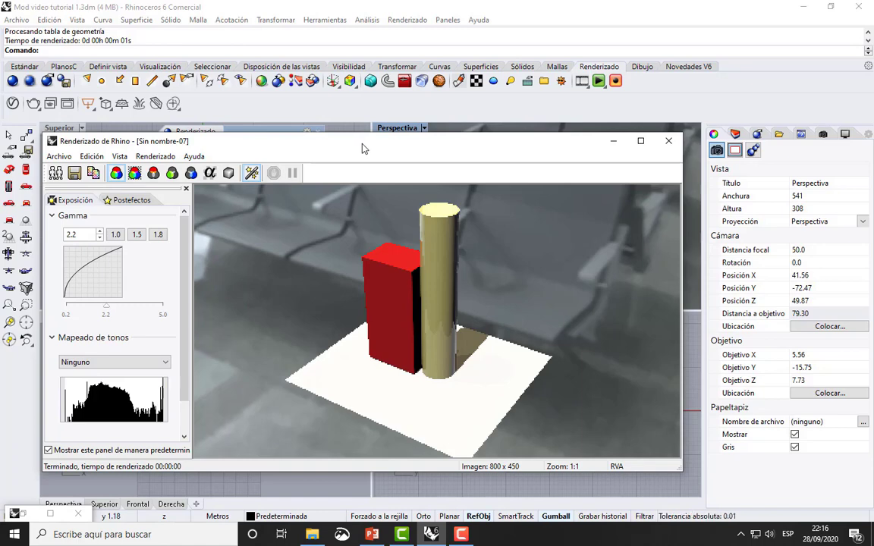
pyautogui.click(325, 129)
# - Show the render settings, and examine the file types available for saving the render without saving it
pyautogui.click(47, 81)
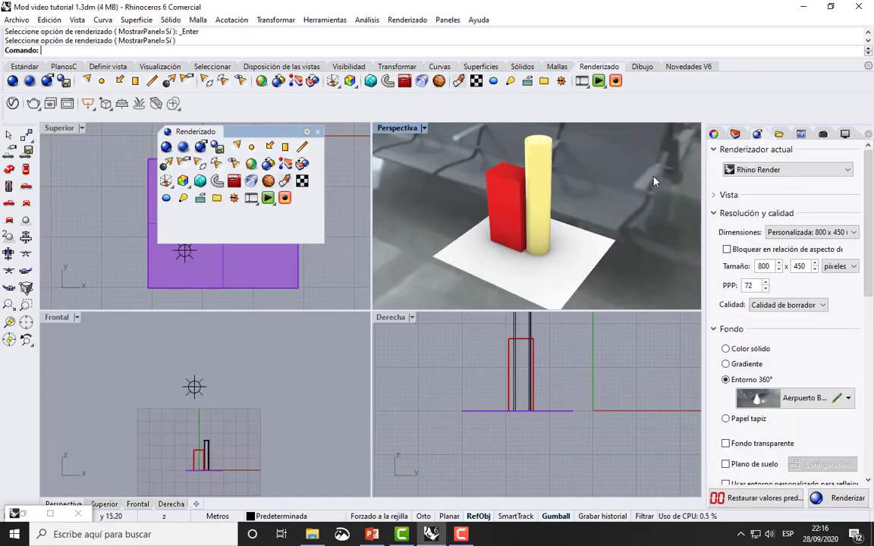
pyautogui.click(65, 82)
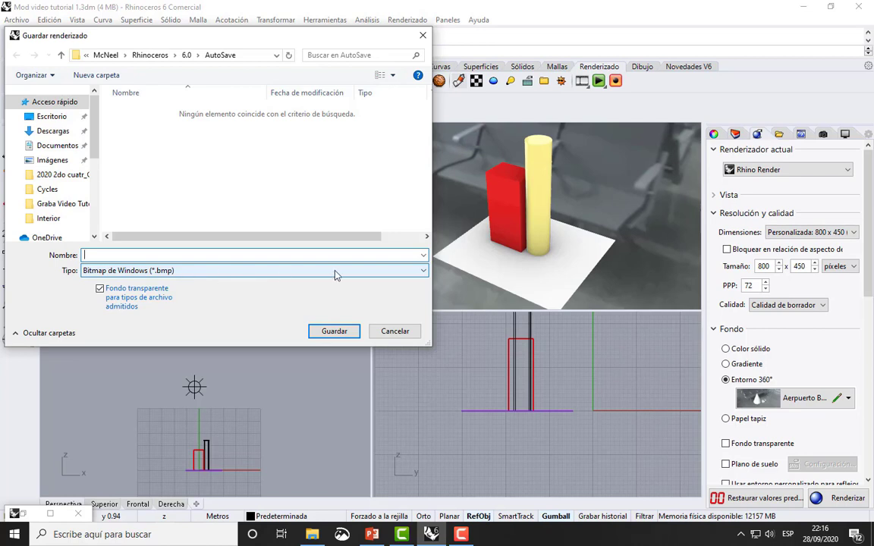
pyautogui.click(422, 273)
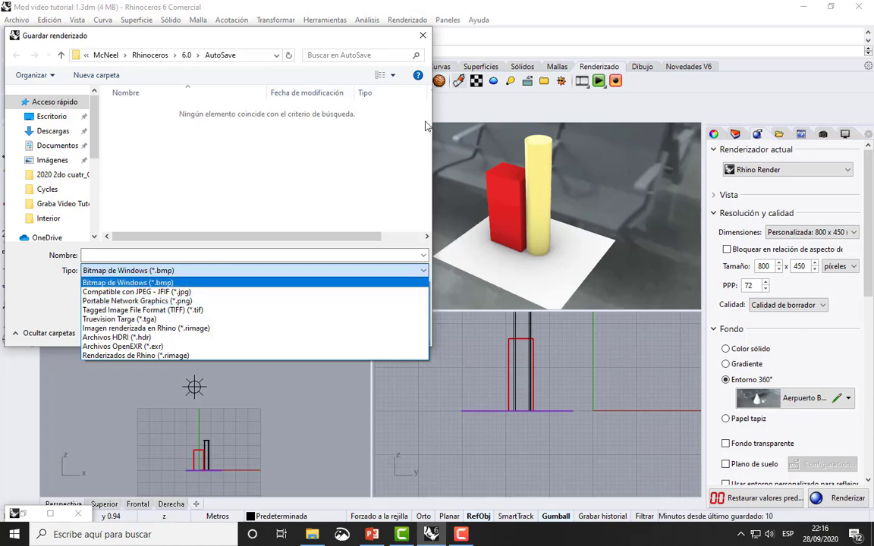
pyautogui.click(424, 37)
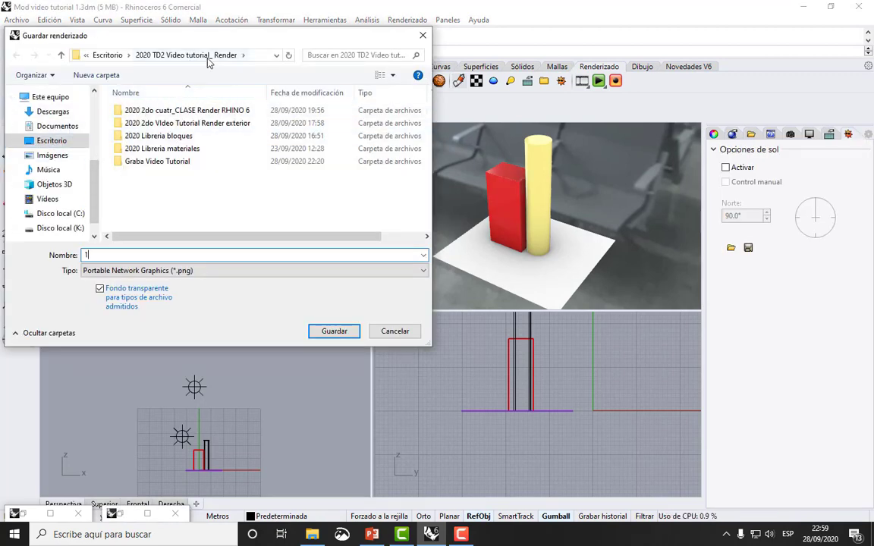
# - Save the render as a Portable Network Graphics image named 1 in the 2020 TD2 Video tutorial_ Render folder
pyautogui.click(187, 271)
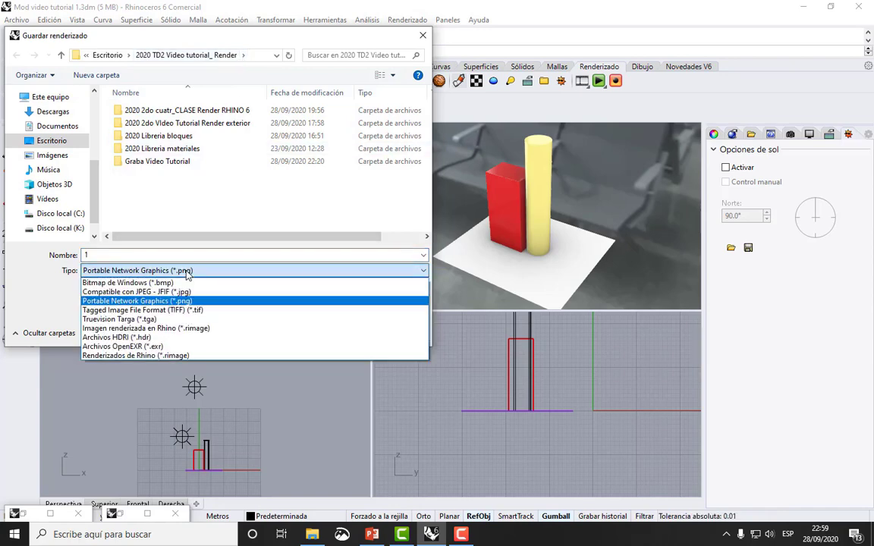
pyautogui.click(190, 296)
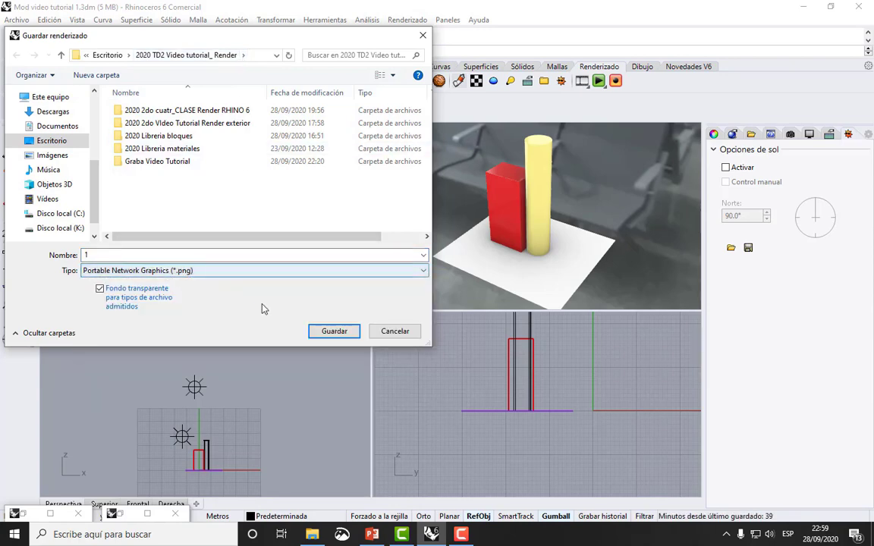
pyautogui.click(332, 331)
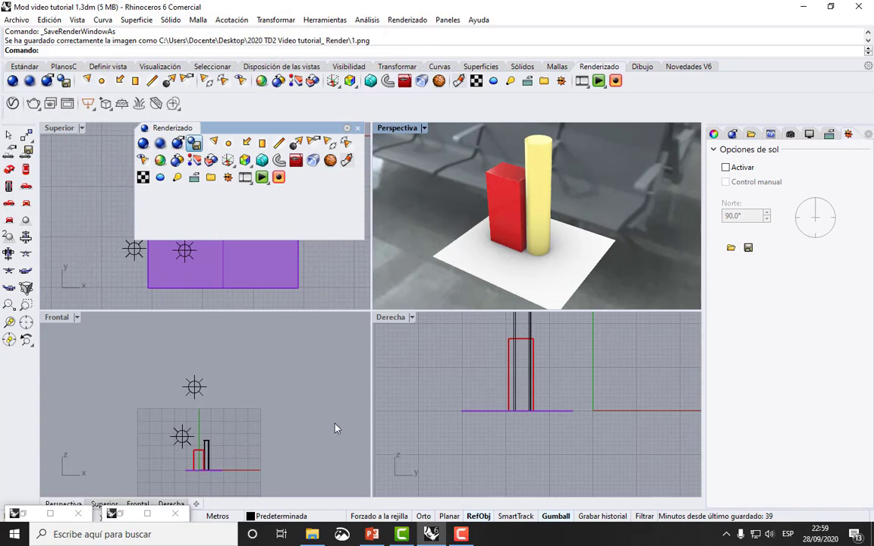
# - Switch to File Explorer and view the render folder with very large icons to find the saved image 1
pyautogui.click(312, 534)
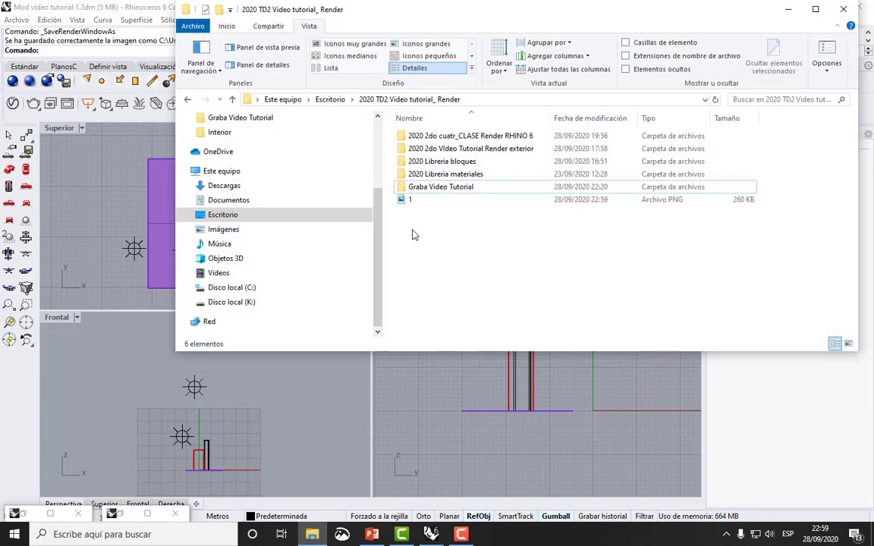
pyautogui.click(338, 43)
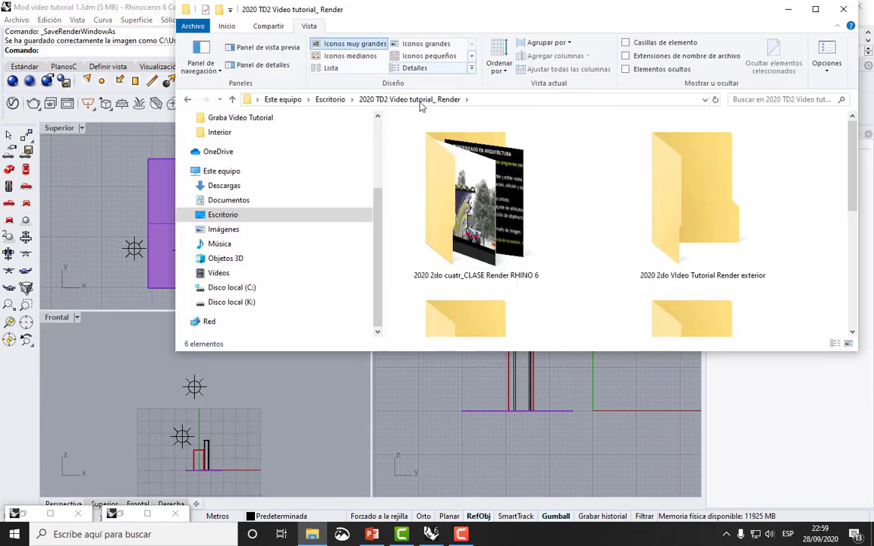
pyautogui.scroll(-4, 429, 182)
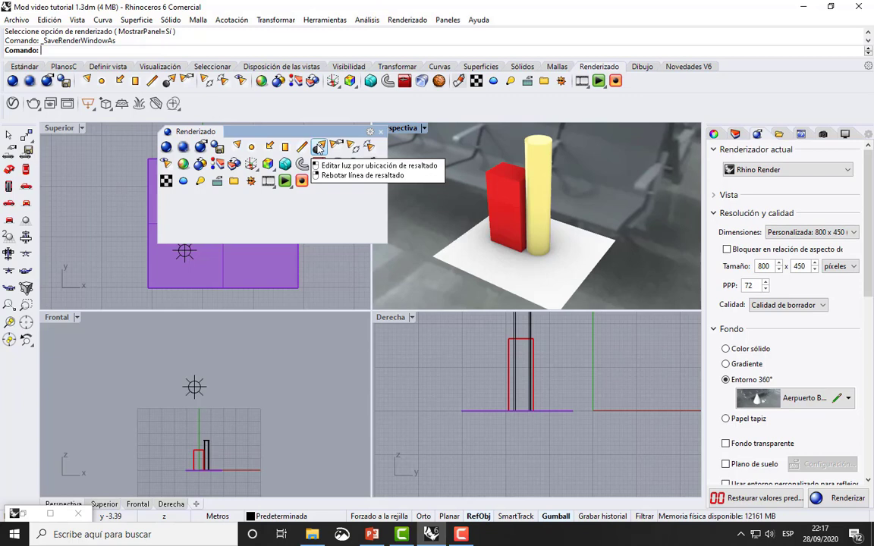
# - Place a point light beside the red box in the Frontal view, raise it to about the cylinder's height, and deselect it
pyautogui.click(251, 149)
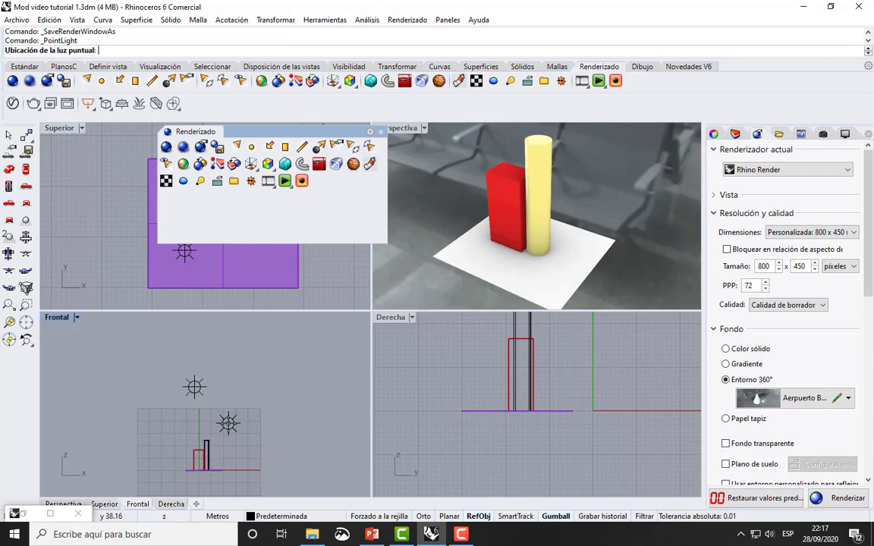
pyautogui.click(181, 470)
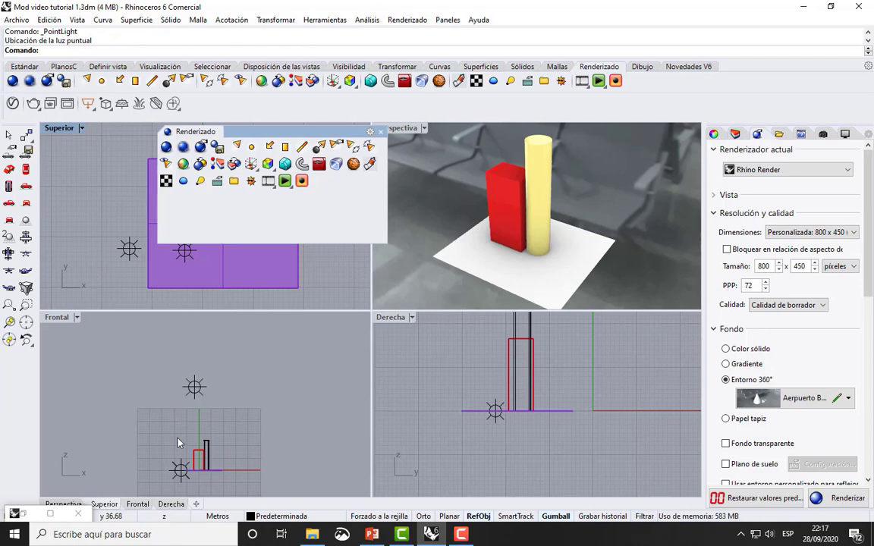
pyautogui.moveTo(180, 469); pyautogui.dragTo(181, 437)
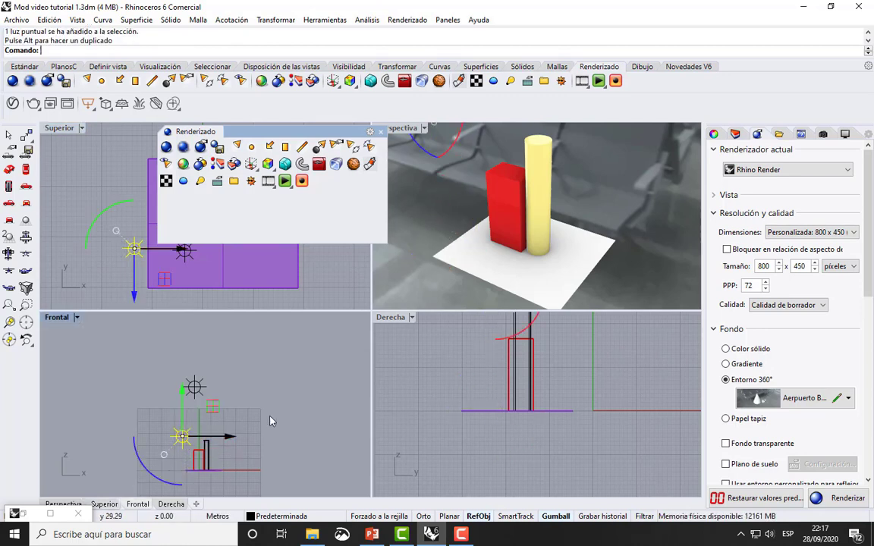
pyautogui.click(337, 289)
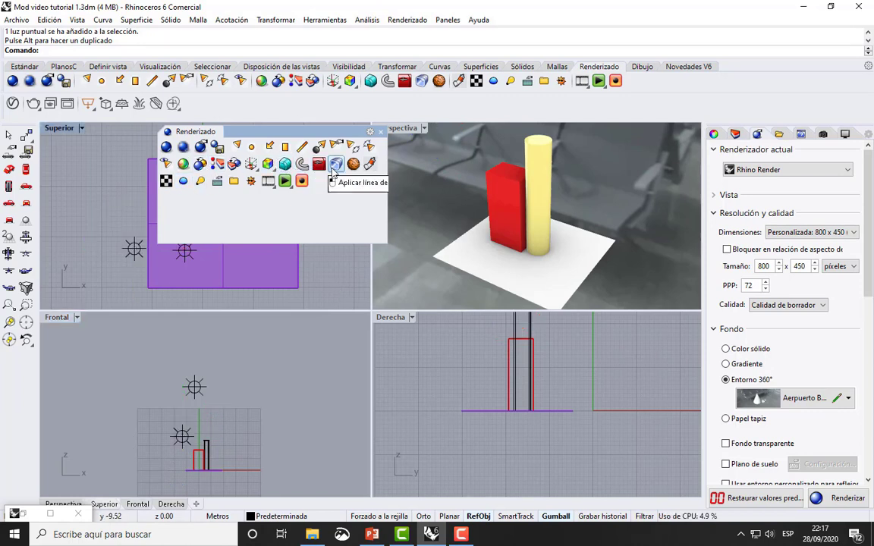
# - Show the list of lights, select Omni Light_Light 01 in it, and dock the floating Renderizado toolbar above the viewports
pyautogui.click(201, 180)
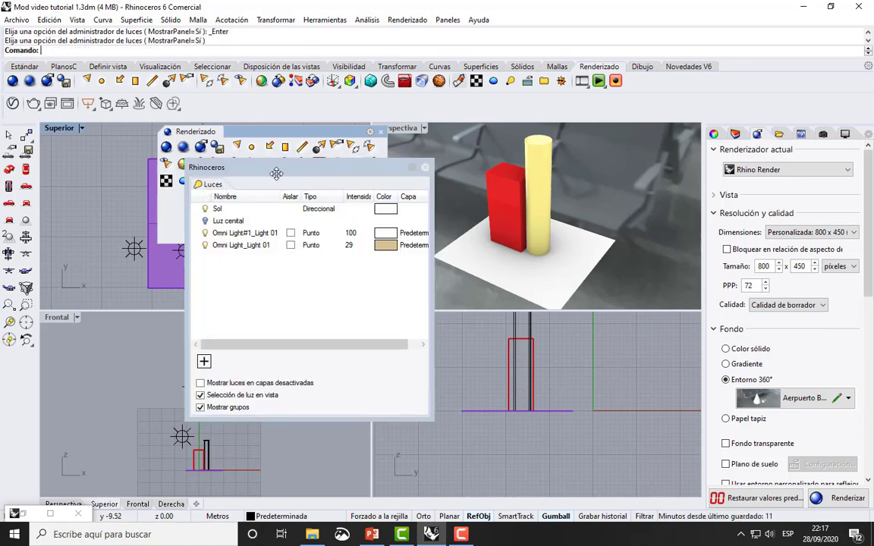
pyautogui.moveTo(276, 173); pyautogui.dragTo(453, 216)
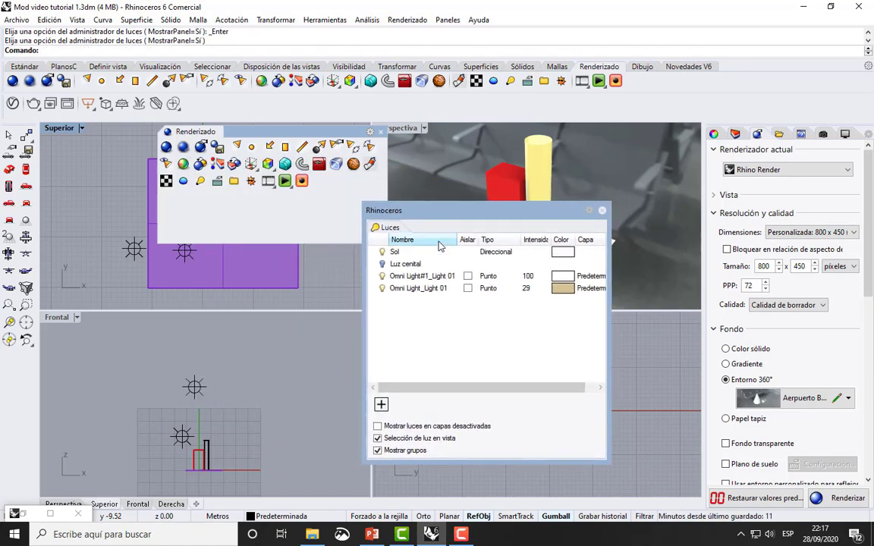
pyautogui.click(398, 288)
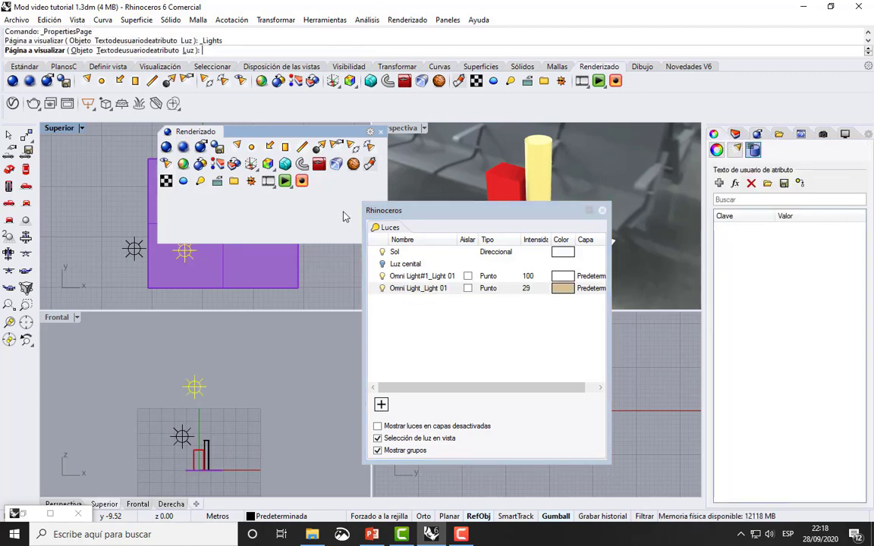
pyautogui.doubleClick(269, 130)
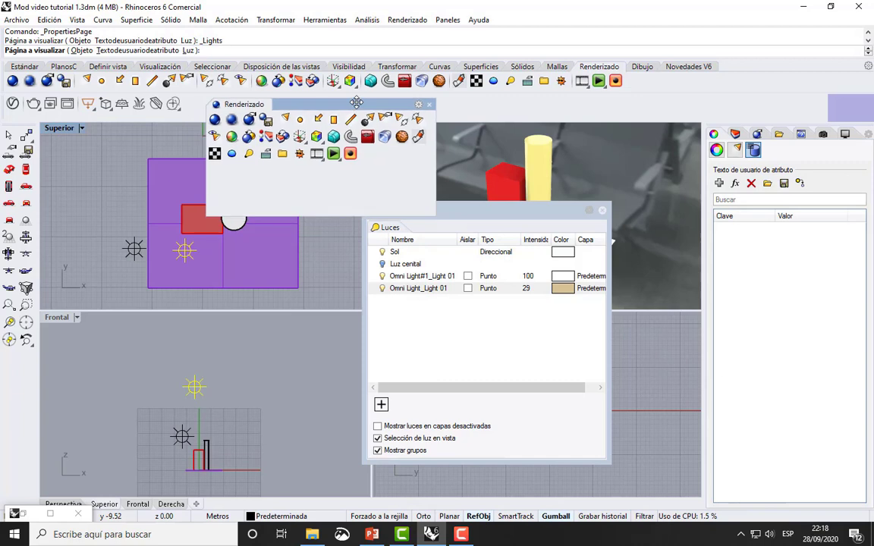
# - Select Omni Light#1_Light 01 from the list to locate it in the model, clear the selection, and close the list
pyautogui.doubleClick(402, 276)
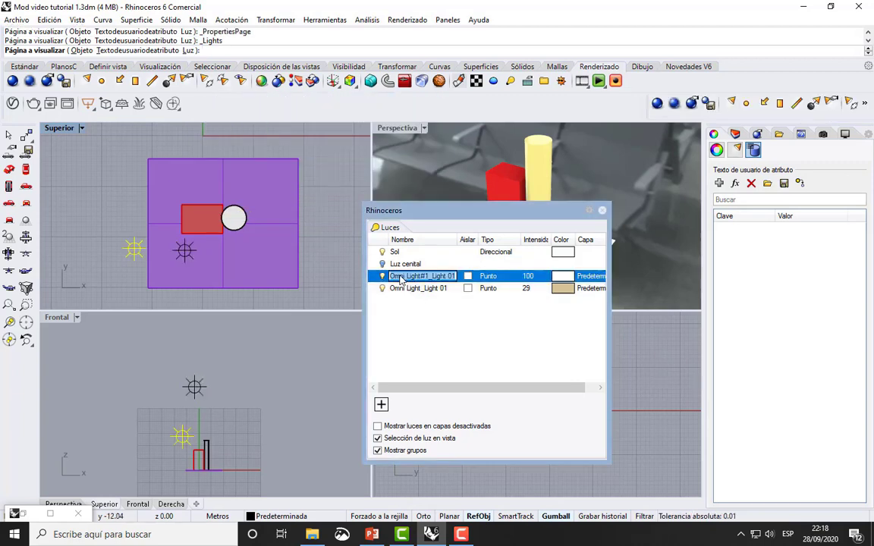
pyautogui.click(387, 309)
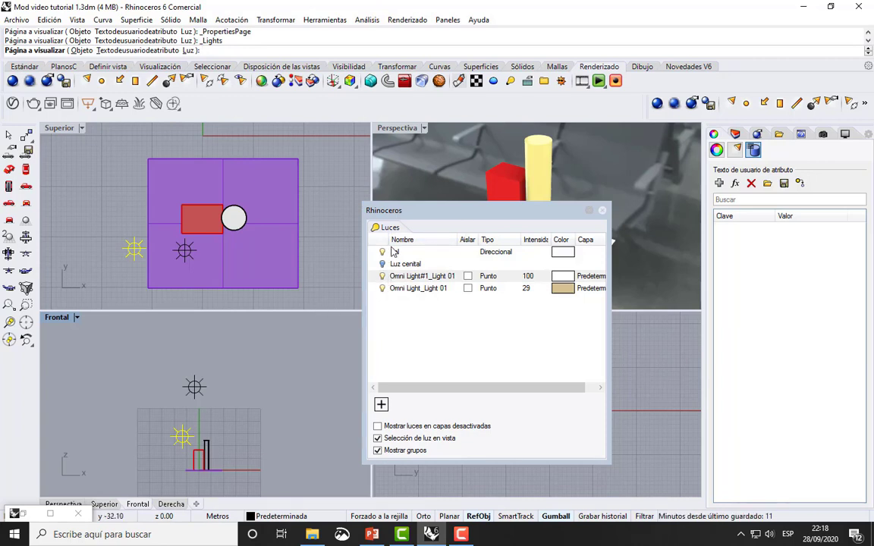
pyautogui.click(326, 268)
pyautogui.click(322, 268)
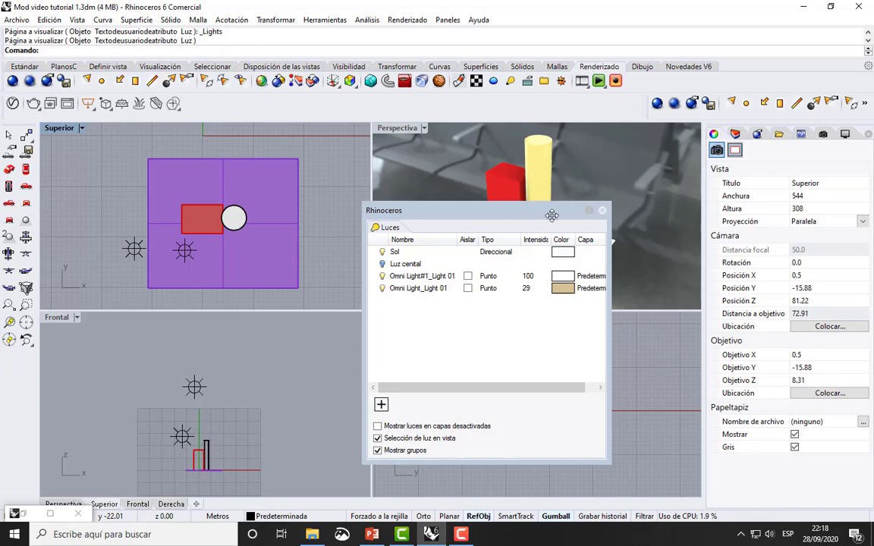
pyautogui.click(509, 80)
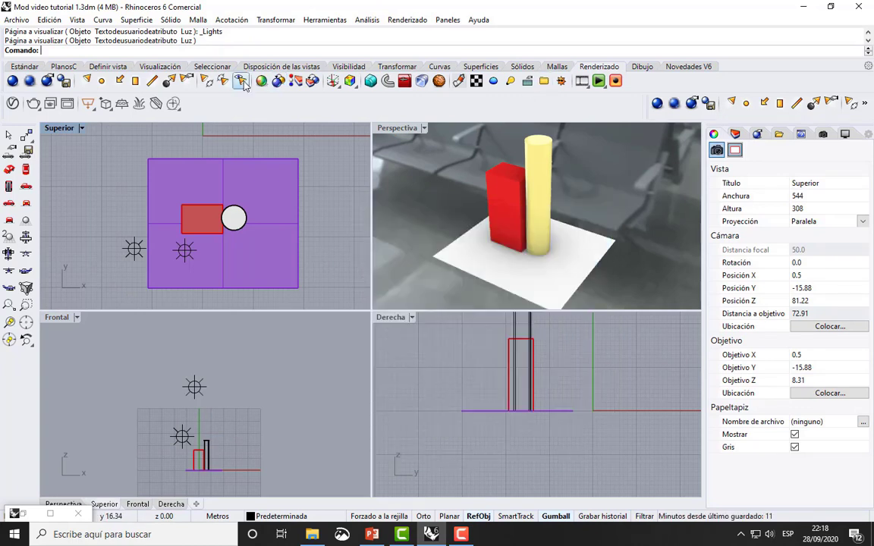
# - Show the material editor and change the red Yeso material's type to Pintura, keeping the editor clear of the Perspectiva view
pyautogui.click(458, 81)
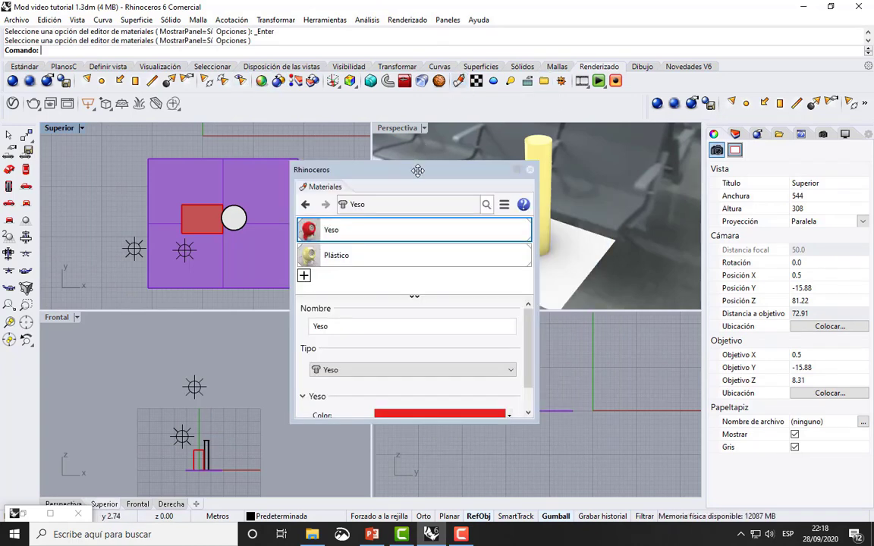
pyautogui.moveTo(418, 170); pyautogui.dragTo(435, 156)
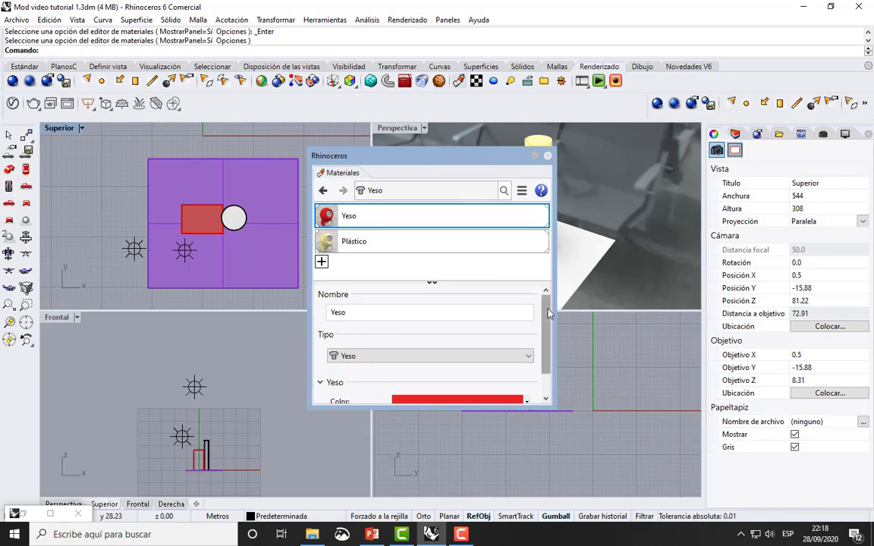
pyautogui.moveTo(549, 313); pyautogui.dragTo(554, 339)
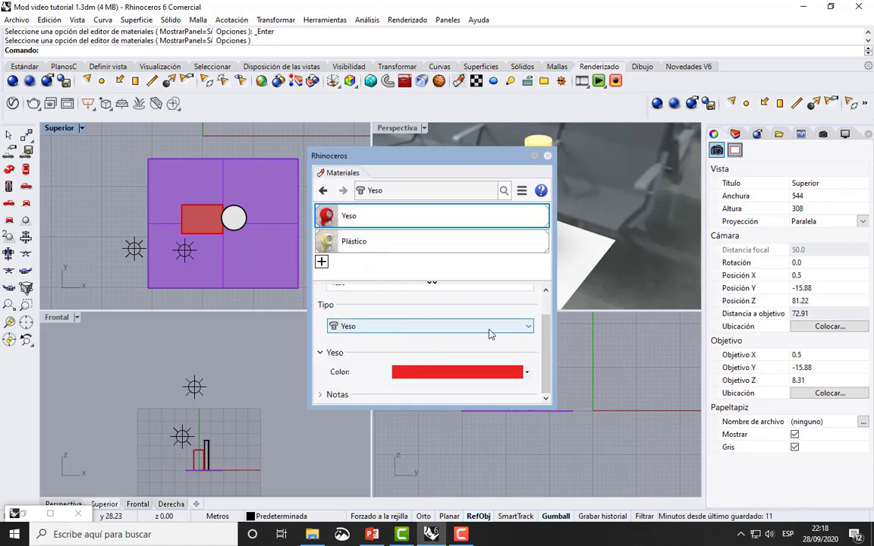
pyautogui.moveTo(550, 345); pyautogui.dragTo(553, 313)
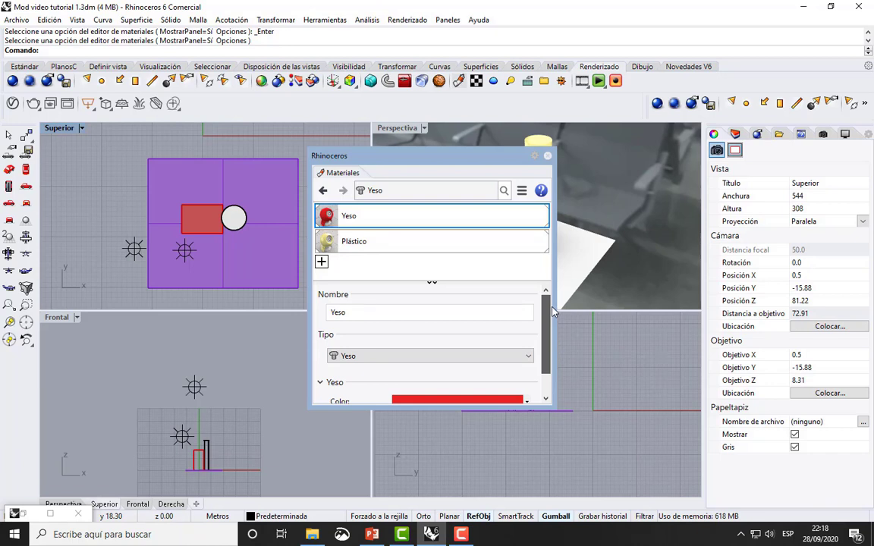
pyautogui.scroll(-1, 552, 311)
pyautogui.click(476, 327)
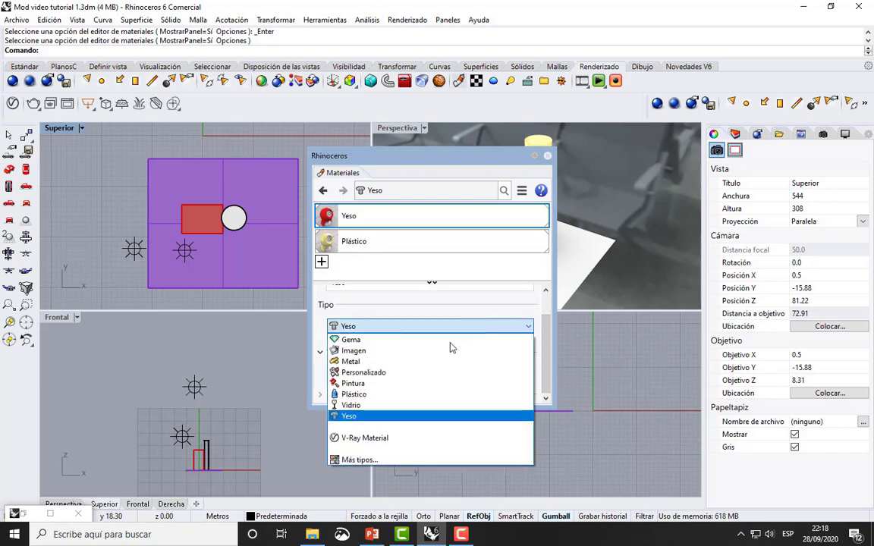
pyautogui.click(423, 393)
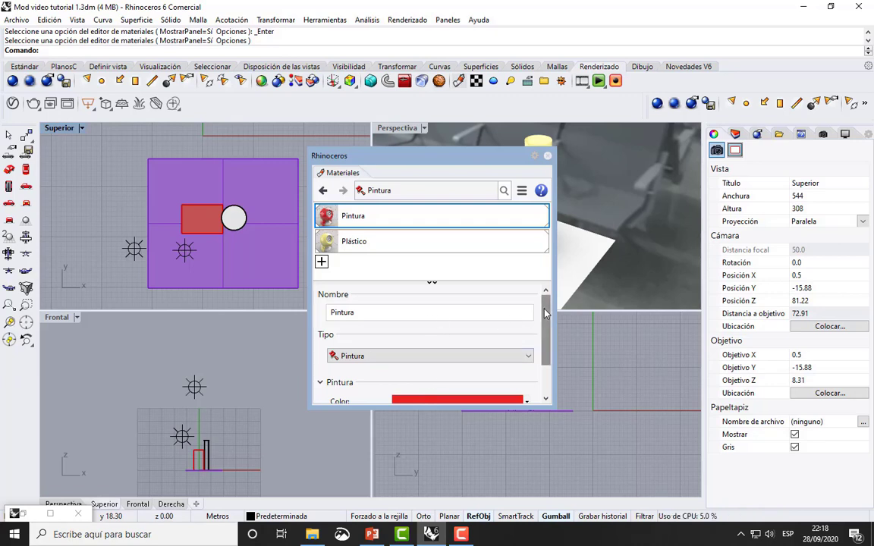
pyautogui.scroll(-1, 541, 364)
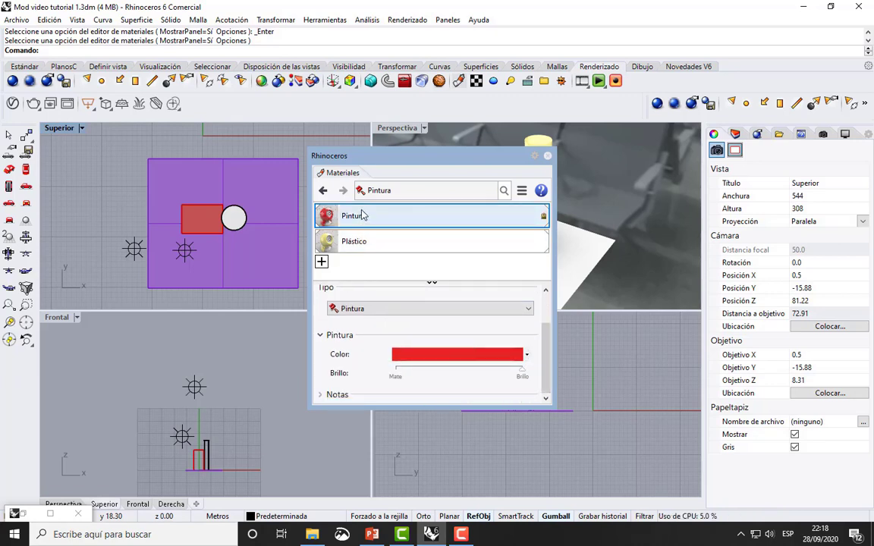
pyautogui.moveTo(430, 159); pyautogui.dragTo(276, 165)
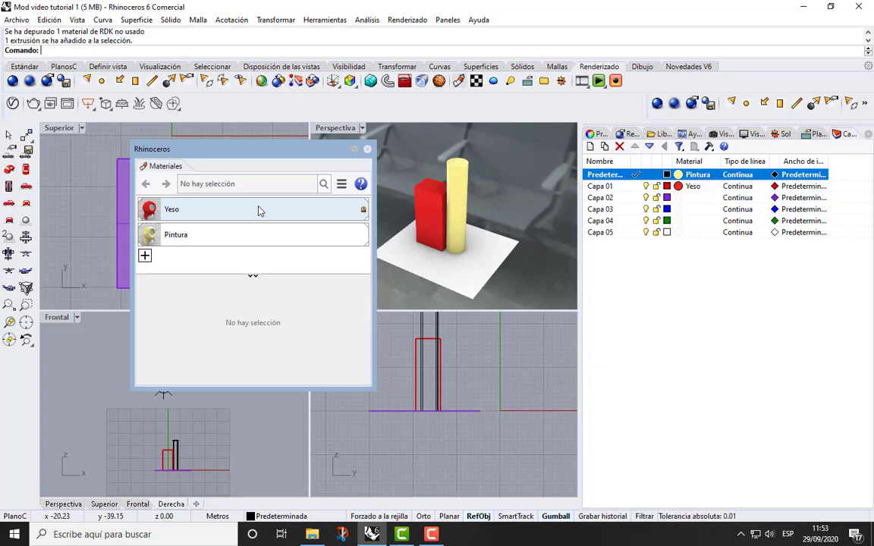
# - Examine the actions available for the Yeso material, and remove the Pintura material from the Predeterminada layer
pyautogui.rightClick(216, 208)
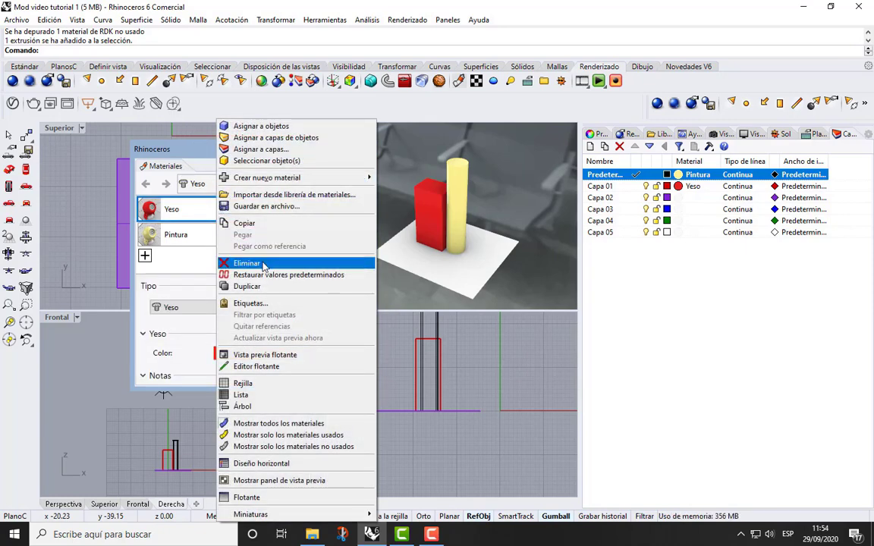
pyautogui.click(194, 260)
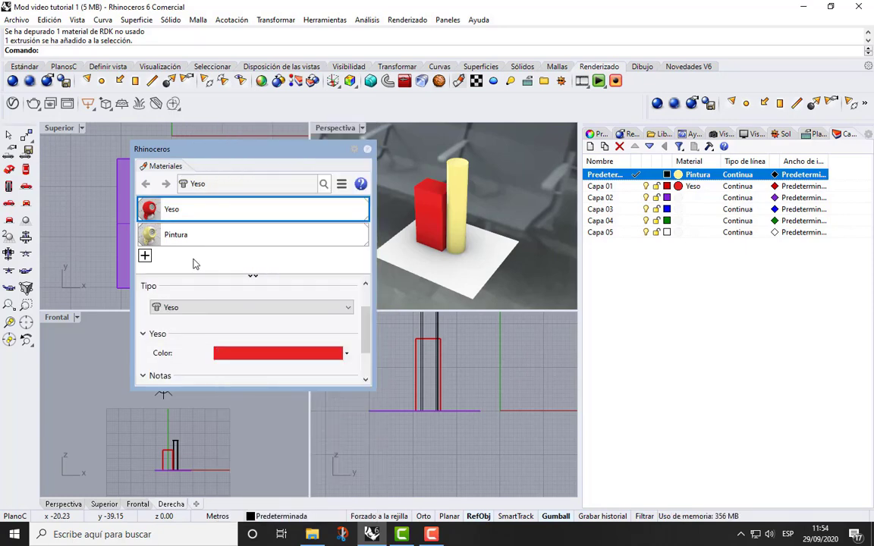
pyautogui.rightClick(695, 177)
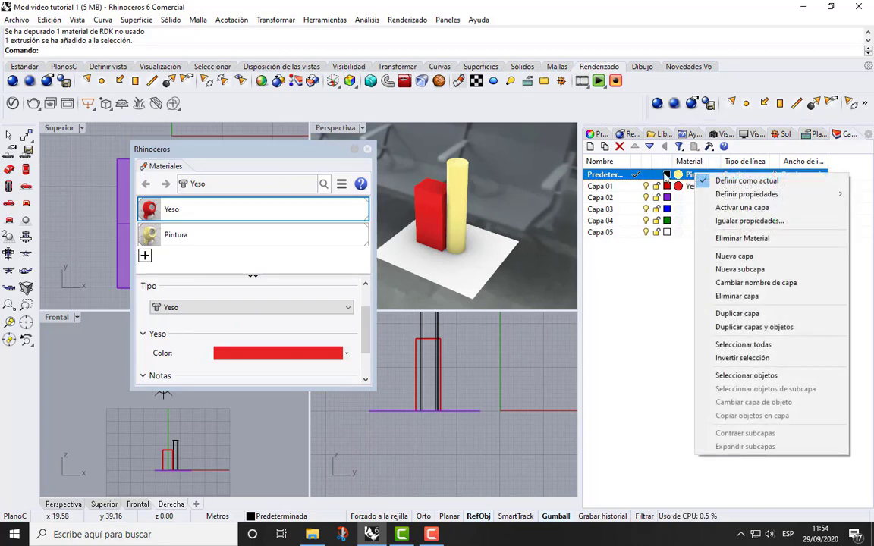
pyautogui.click(735, 240)
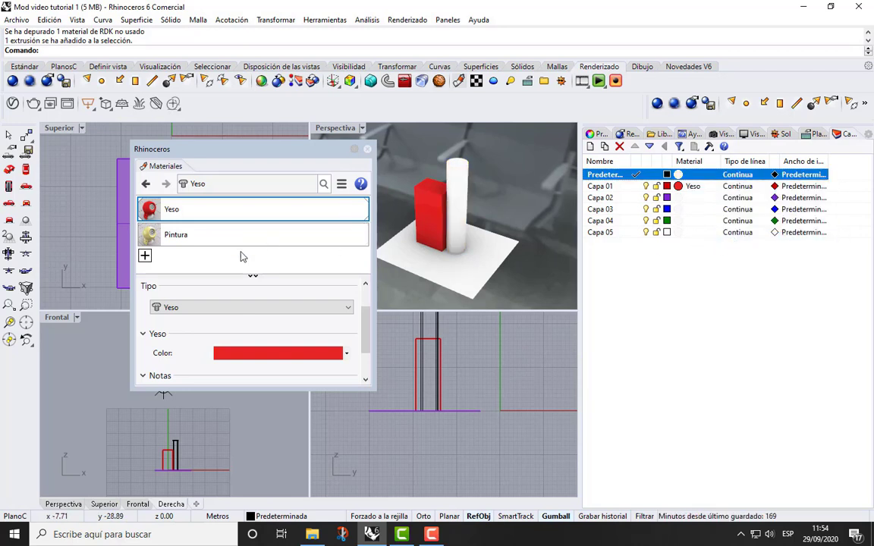
# - Create a new Personalizado material and set its color to orange, RGB 255, 165, 0
pyautogui.click(145, 255)
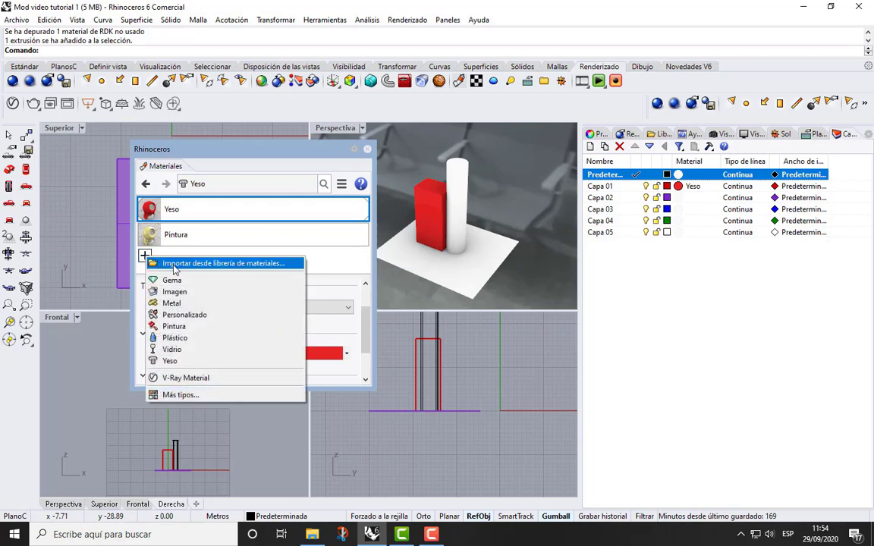
pyautogui.click(182, 314)
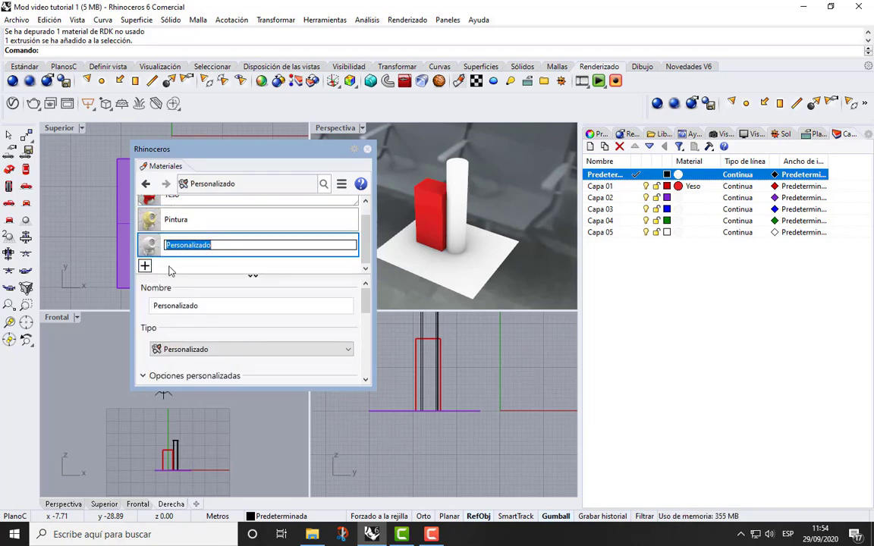
pyautogui.scroll(-3, 220, 349)
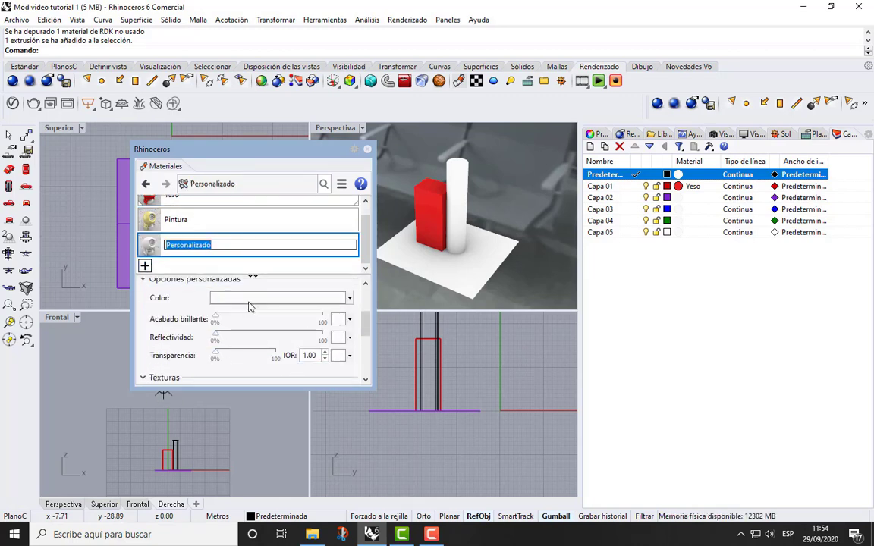
pyautogui.click(251, 302)
pyautogui.click(331, 178)
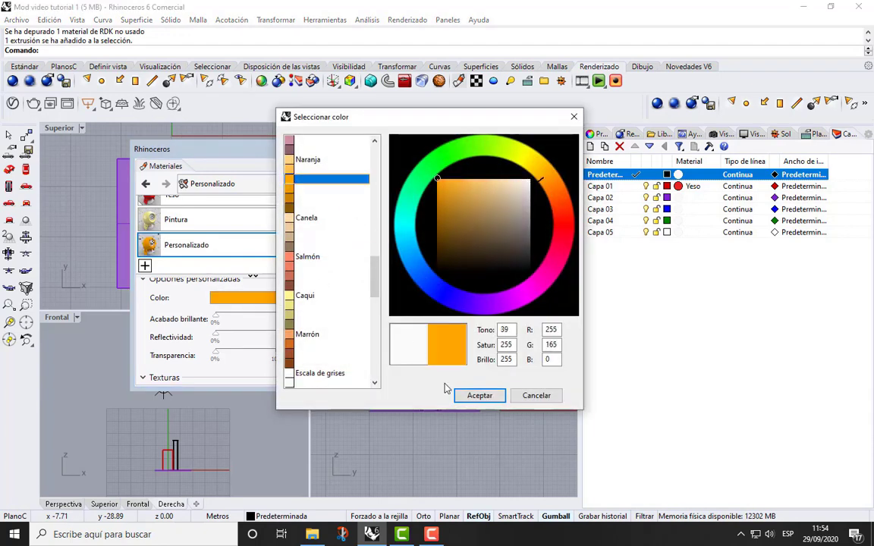
pyautogui.click(476, 395)
pyautogui.scroll(1, 214, 251)
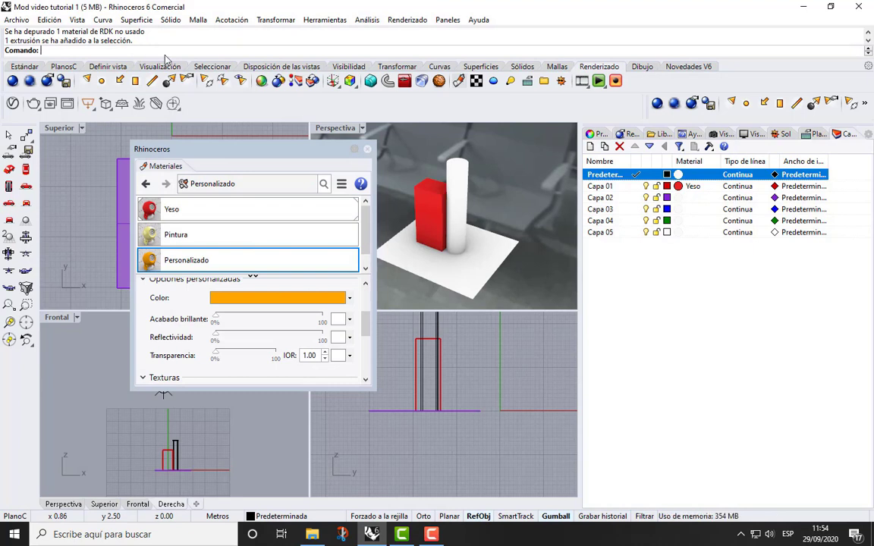
# - Run Depurar to purge the model's unused items, including materials but excluding layers
pyautogui.write('Depurar')
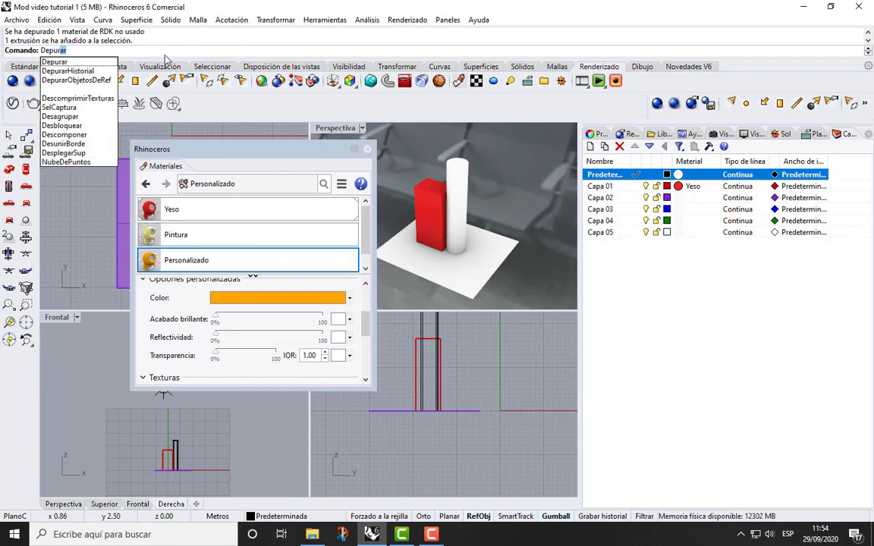
pyautogui.press('Return')
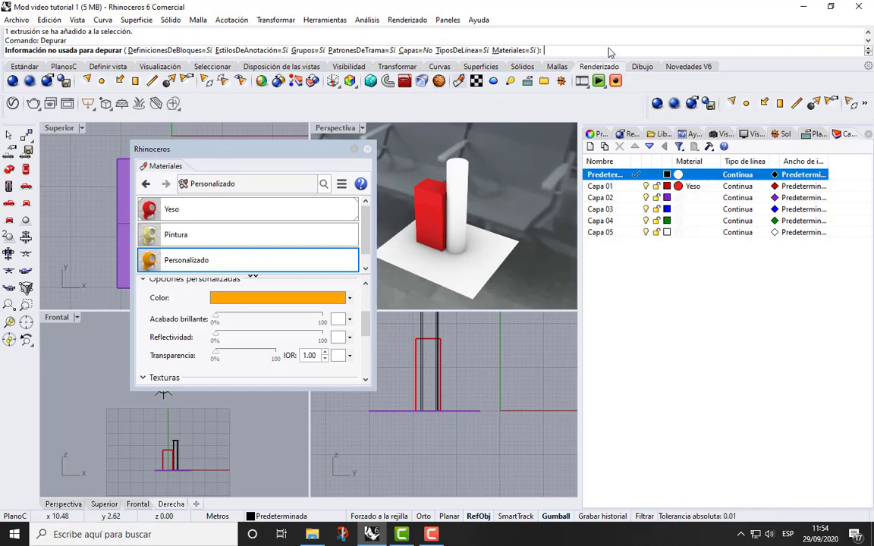
pyautogui.press('Return')
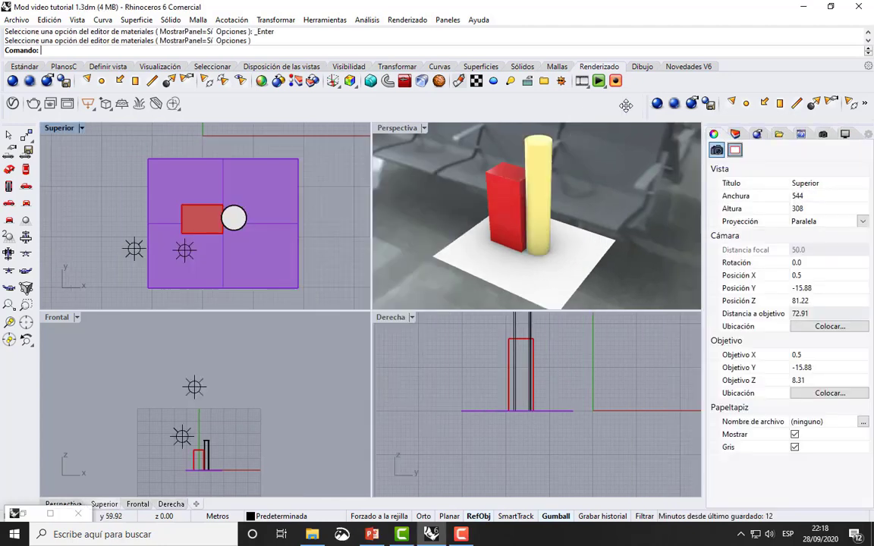
# - Float the extra Renderizado toolbar over the Superior view, and hide the Plano de suelo panel and show it again
pyautogui.moveTo(625, 105); pyautogui.dragTo(115, 117)
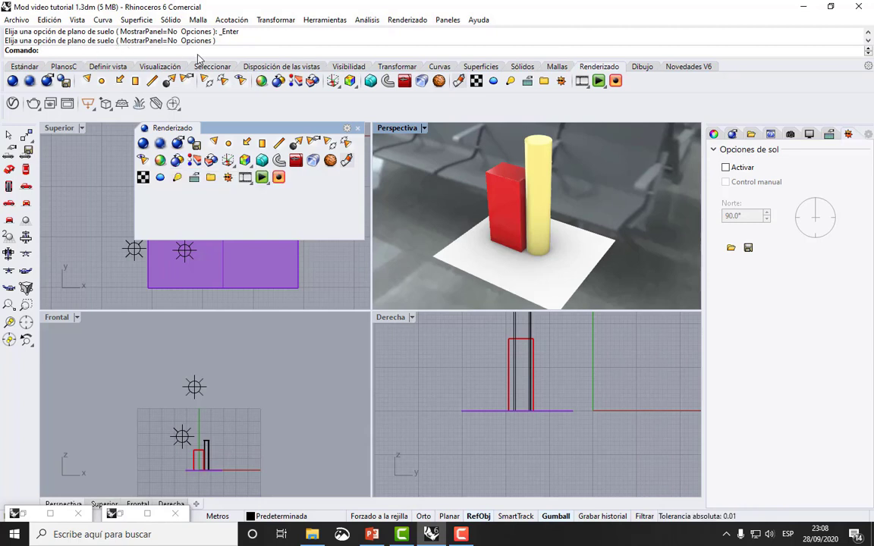
pyautogui.click(869, 135)
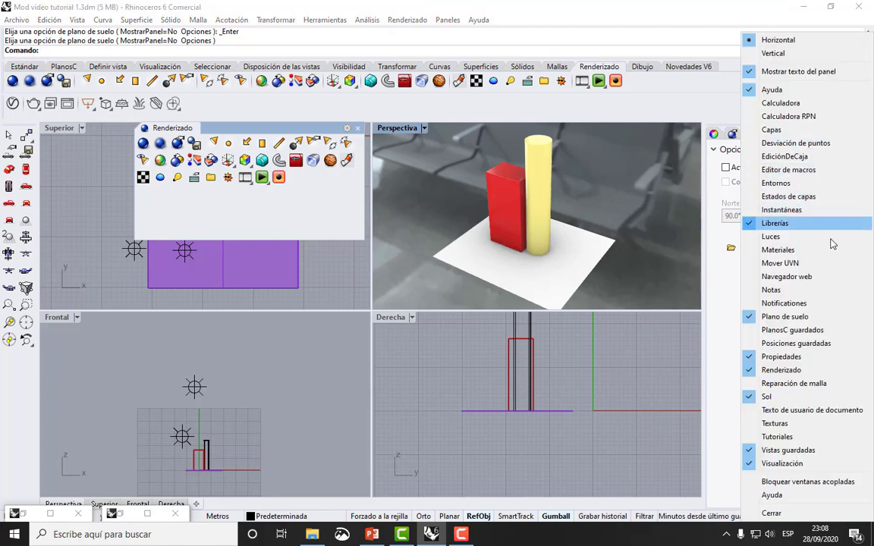
pyautogui.click(795, 322)
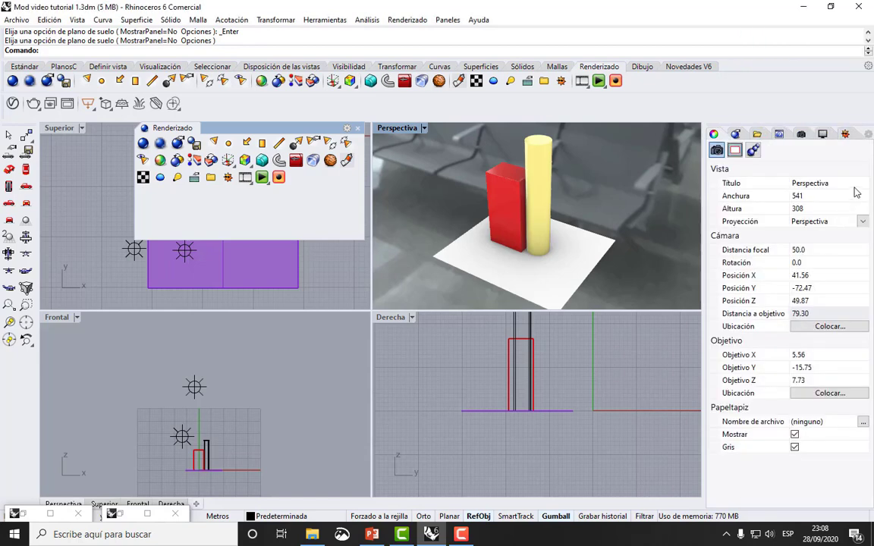
pyautogui.click(869, 135)
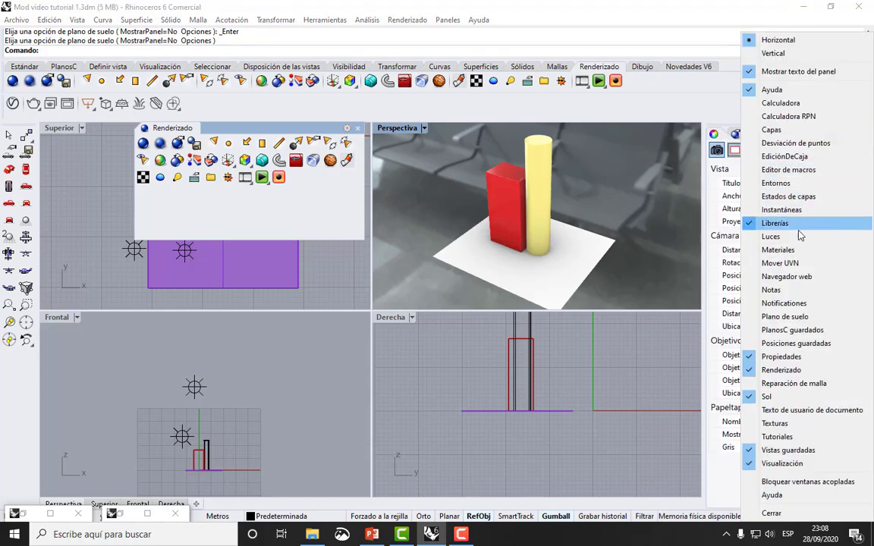
pyautogui.click(788, 318)
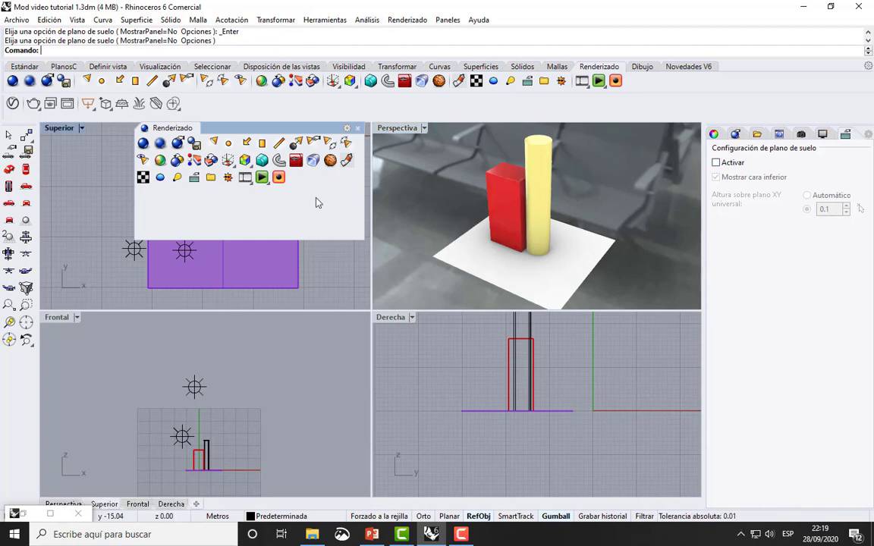
# - Show the Sol panel among the docked panels and turn the sun off
pyautogui.click(228, 176)
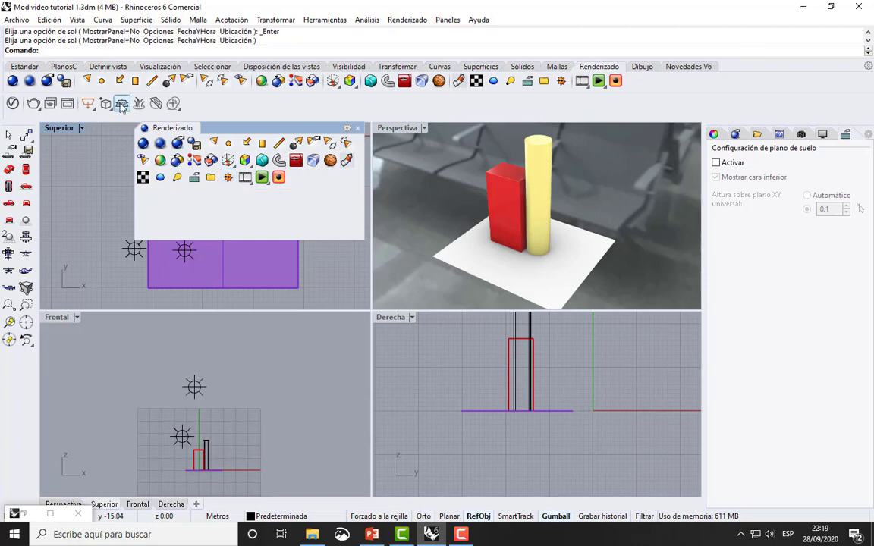
pyautogui.click(869, 135)
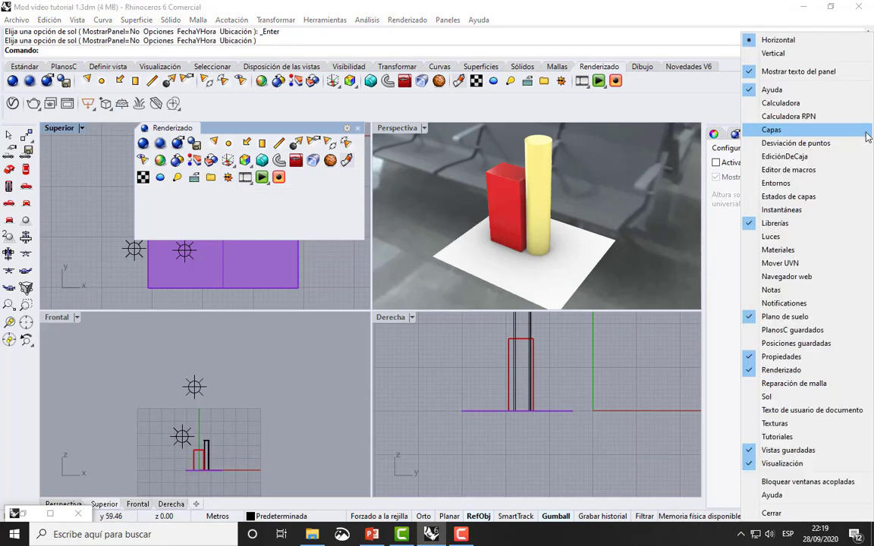
pyautogui.click(782, 398)
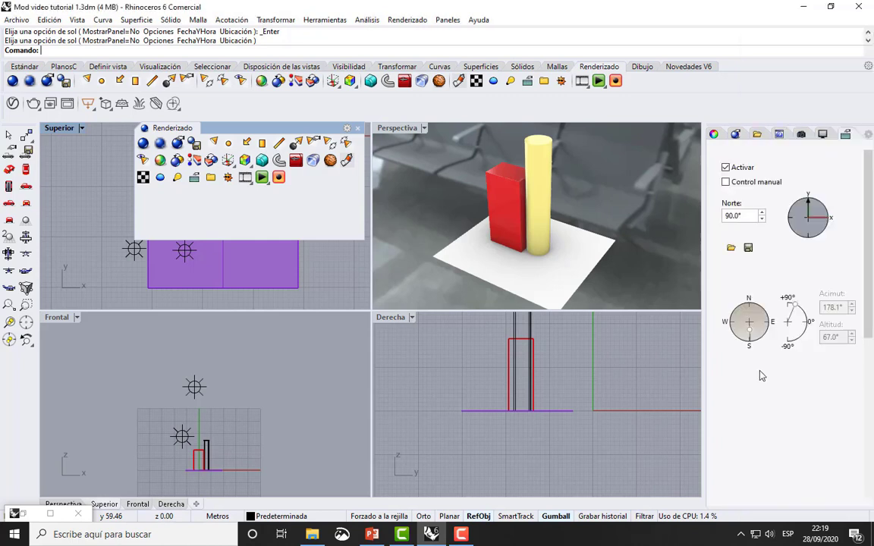
pyautogui.click(732, 170)
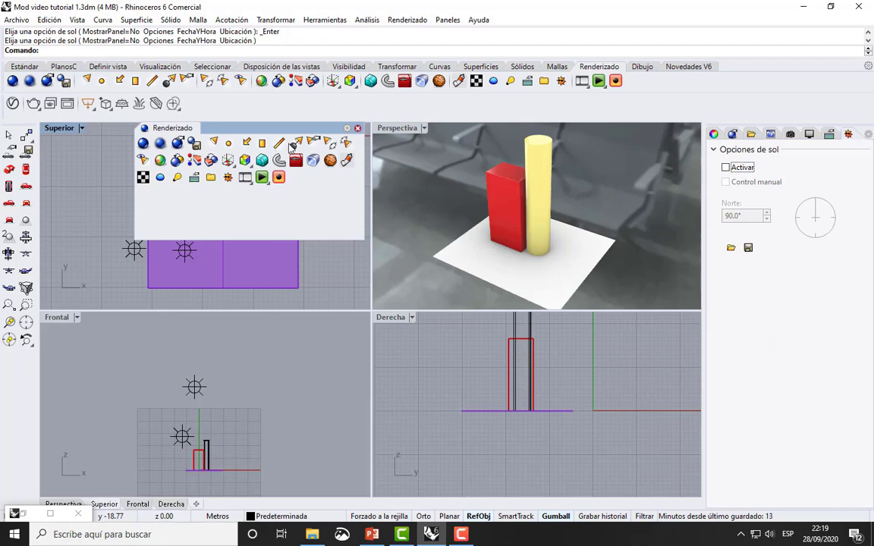
# - Render a preview of the Superior view and close it, and render the Perspectiva view and minimize its render window
pyautogui.click(161, 144)
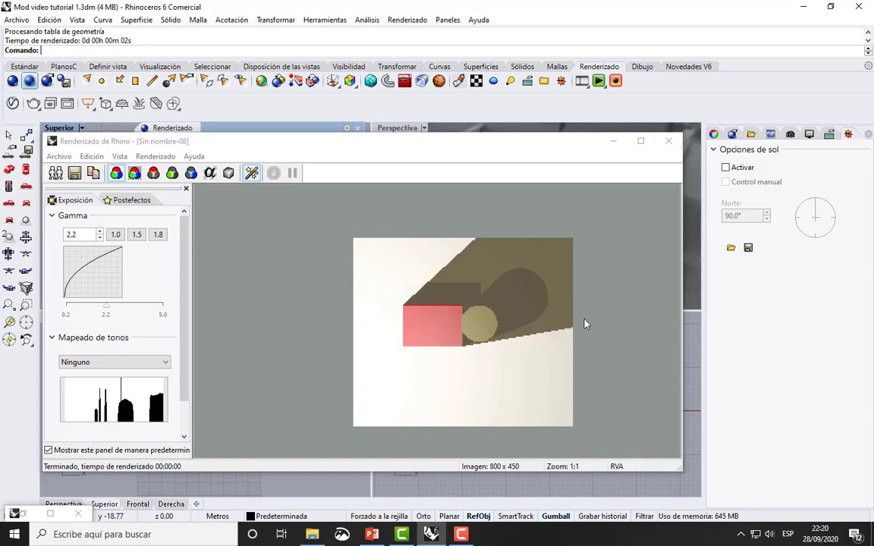
pyautogui.click(669, 141)
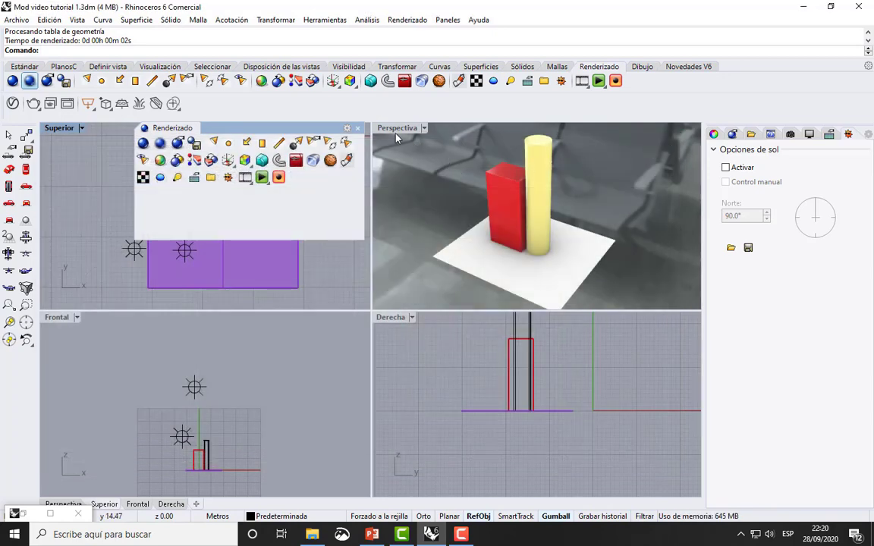
pyautogui.click(142, 144)
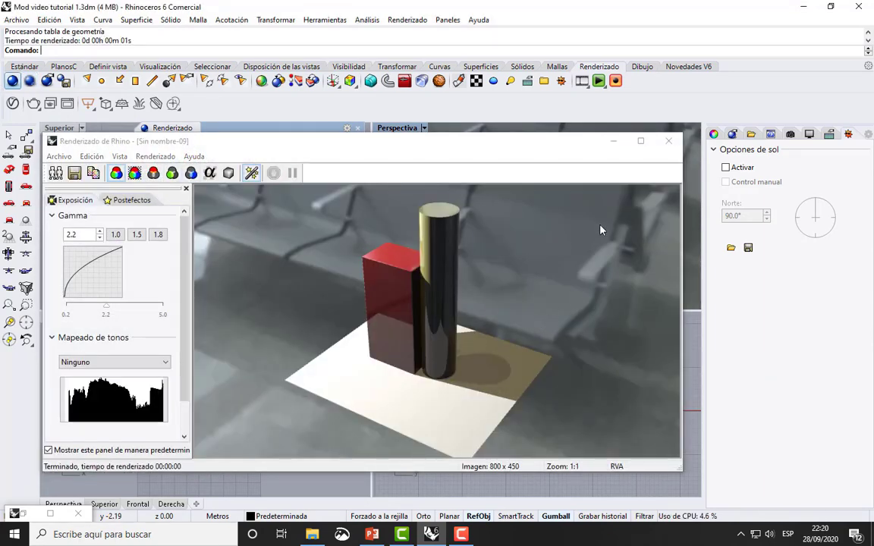
pyautogui.click(616, 147)
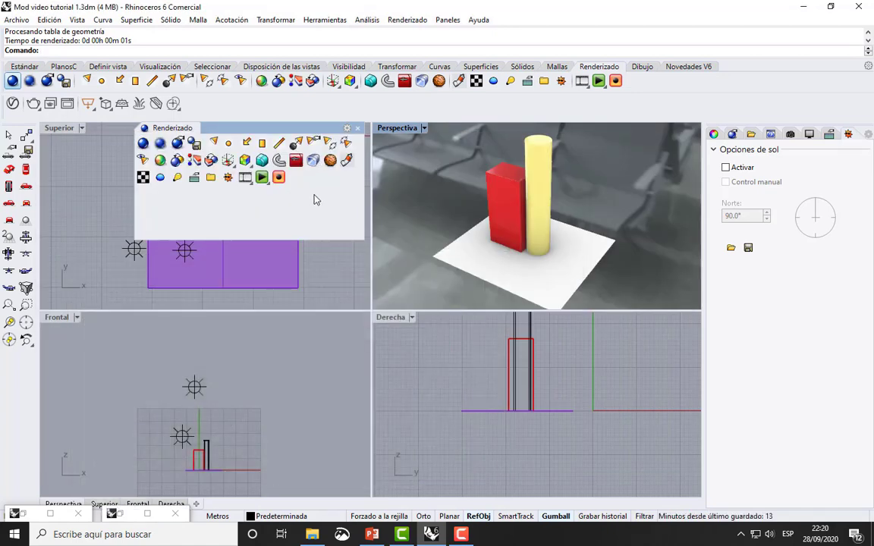